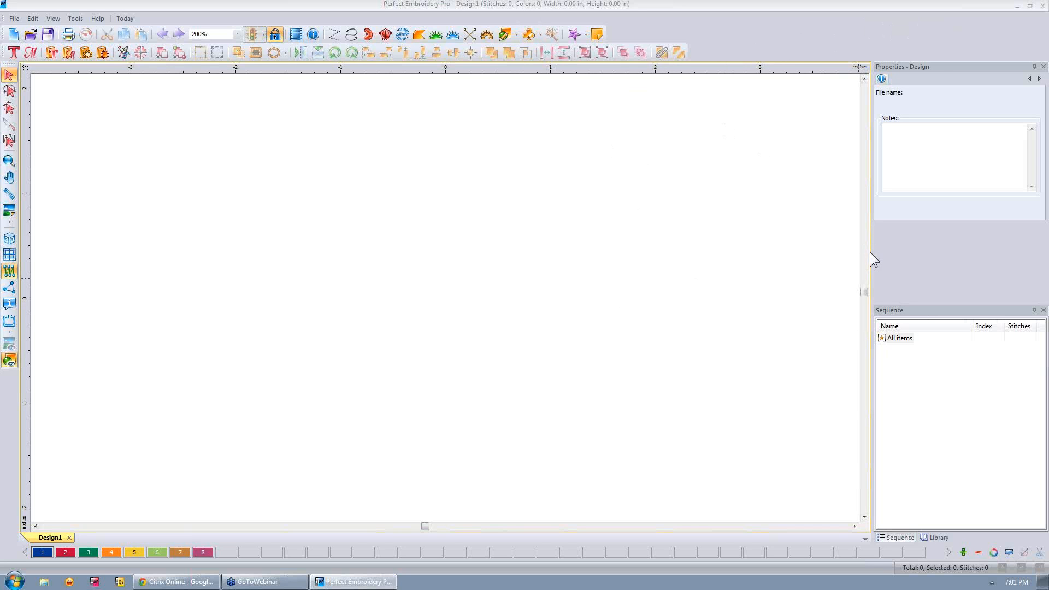
Widen the side panels and show the design library.
drag(870, 251, 697, 231)
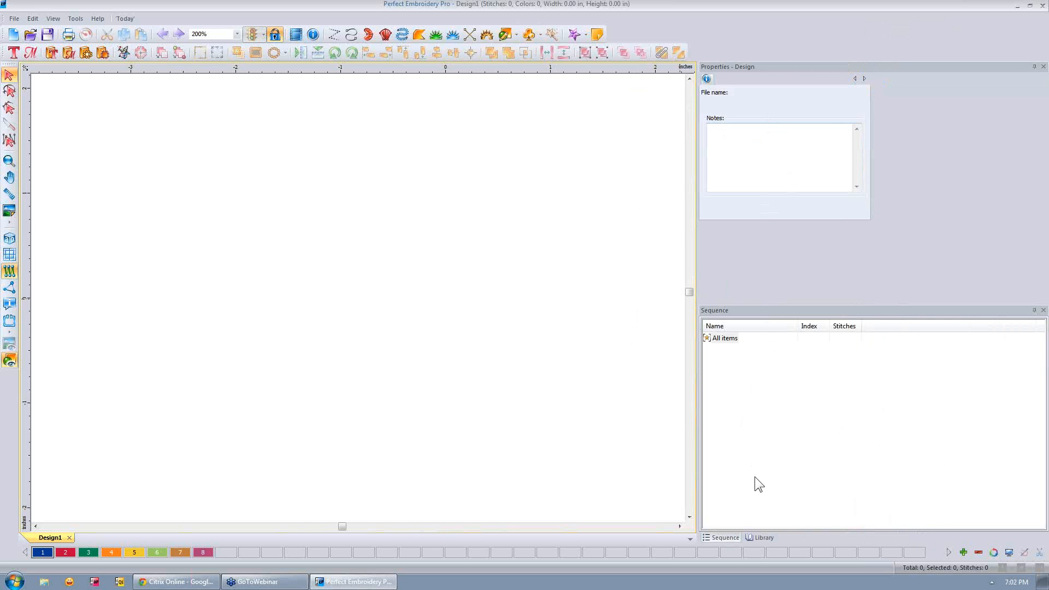
click(761, 537)
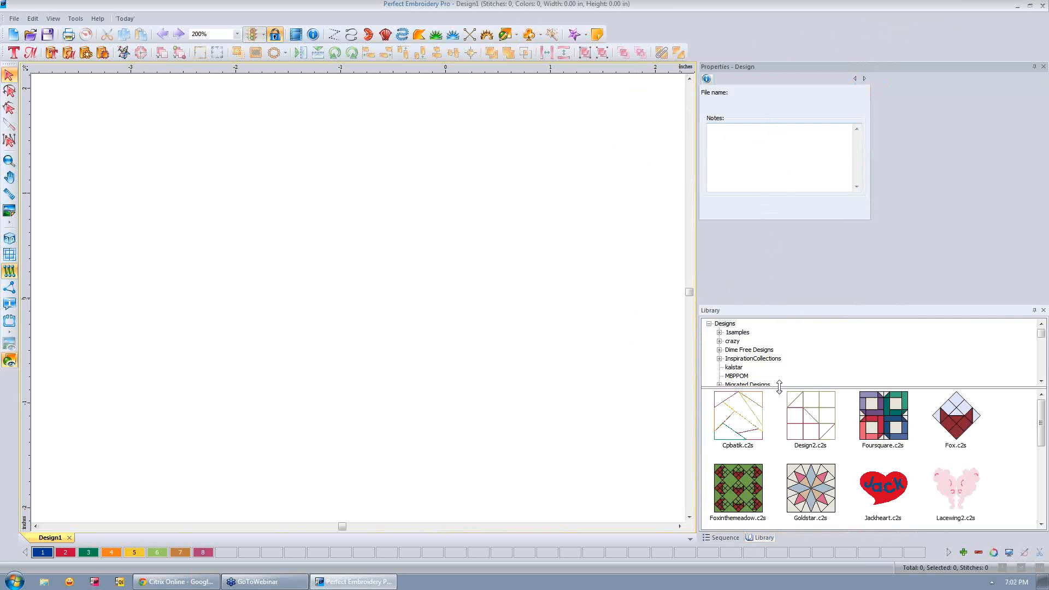
Browse the crazy, Dime Free Designs, Butterfly Majesty and Lace Borders folders in the library.
click(733, 341)
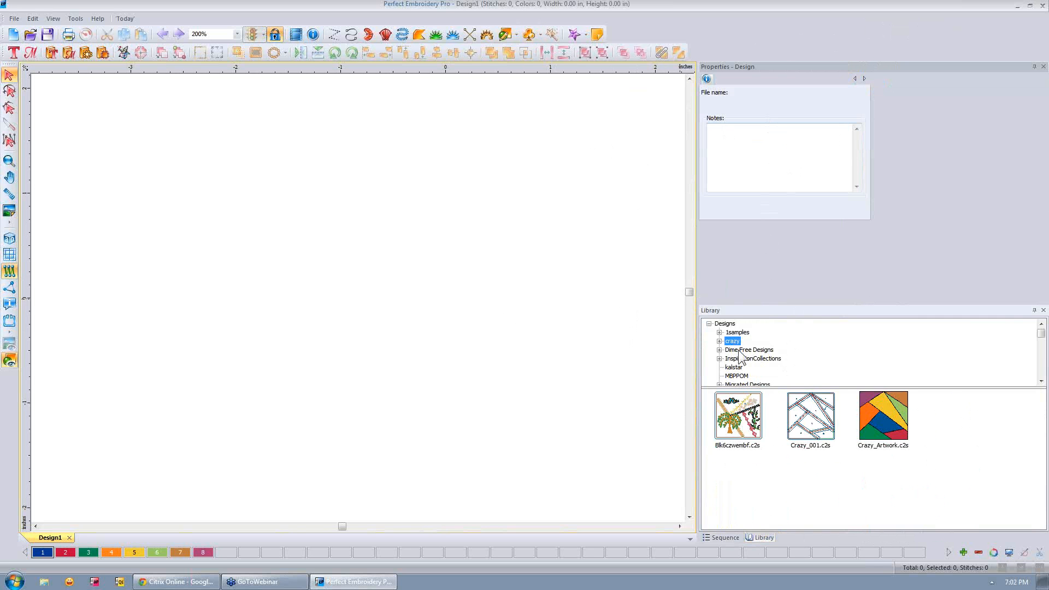
click(744, 350)
click(720, 359)
click(756, 333)
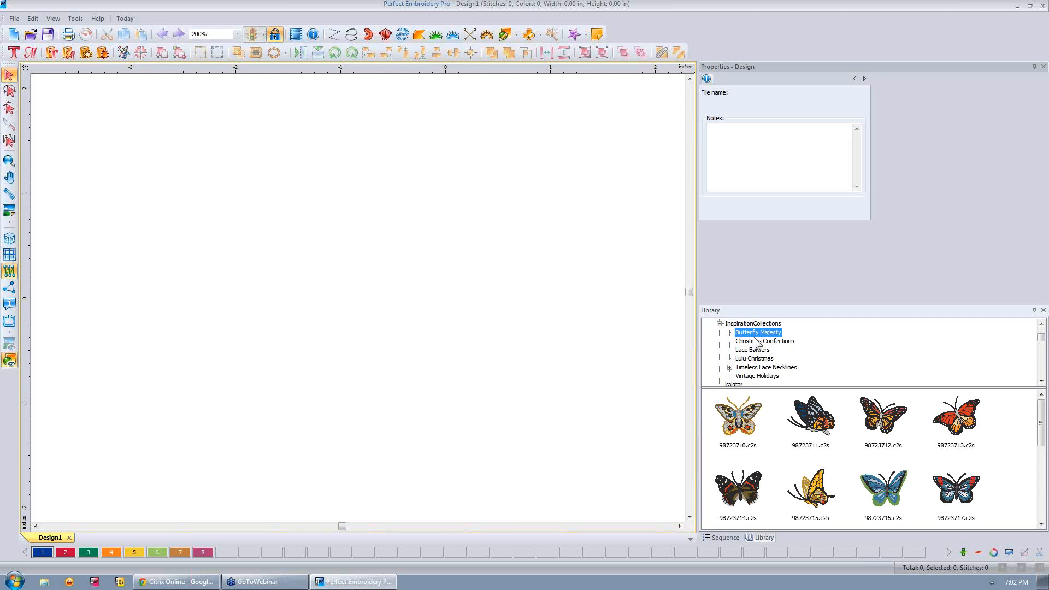
click(752, 351)
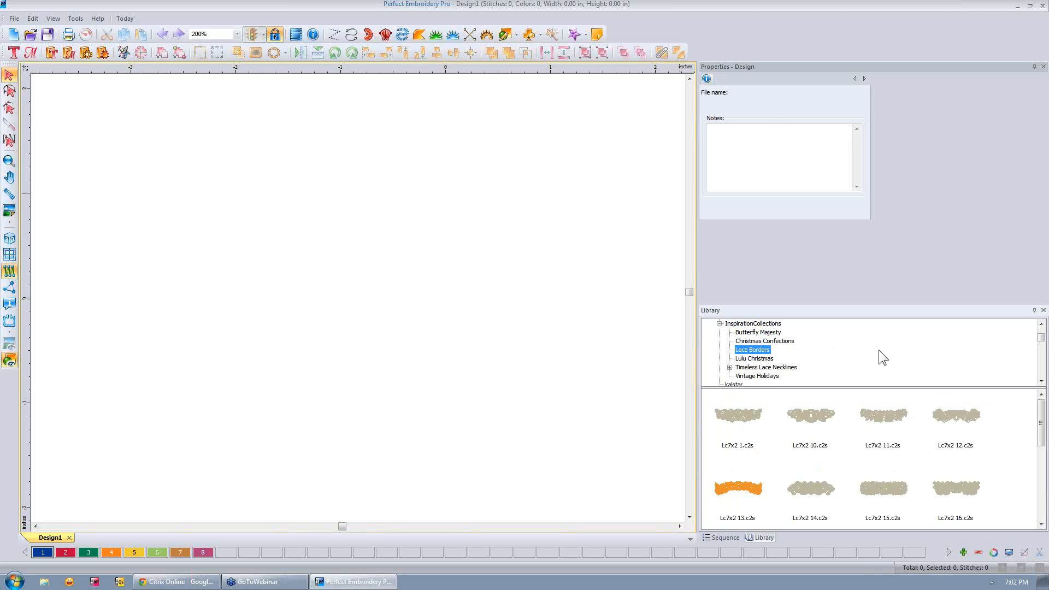
scroll(879, 350, up, 2)
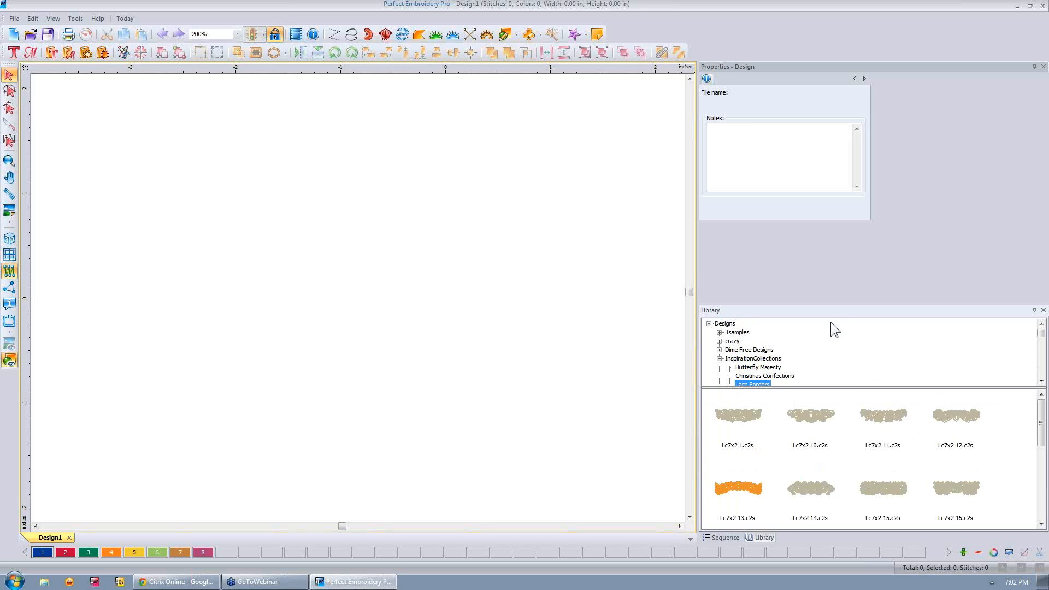
Minimize the open windows to view the desktop shortcuts, and return to Perfect Embroidery Pro.
click(1016, 6)
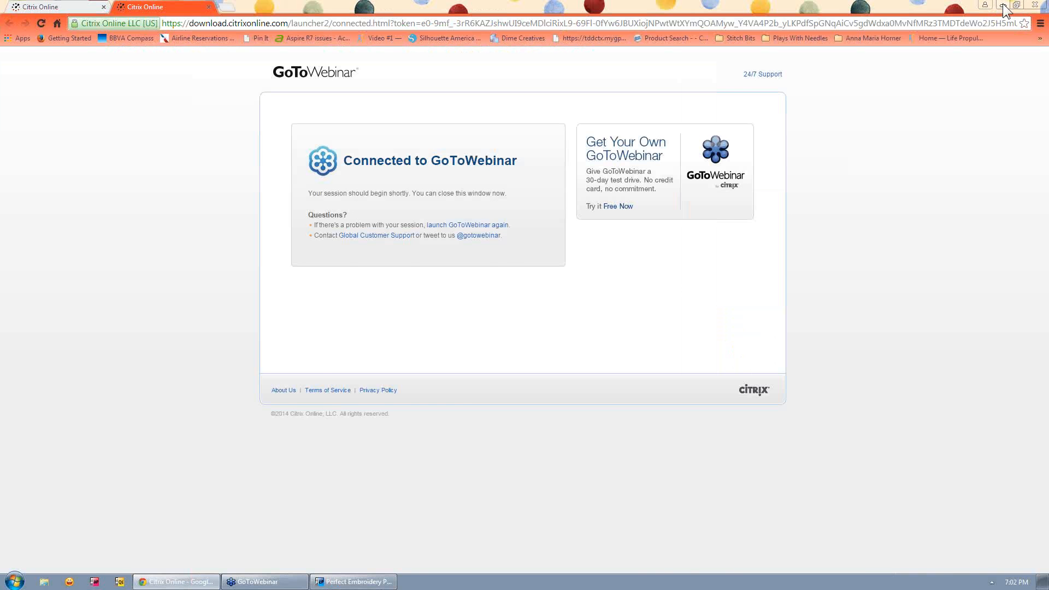
click(1003, 4)
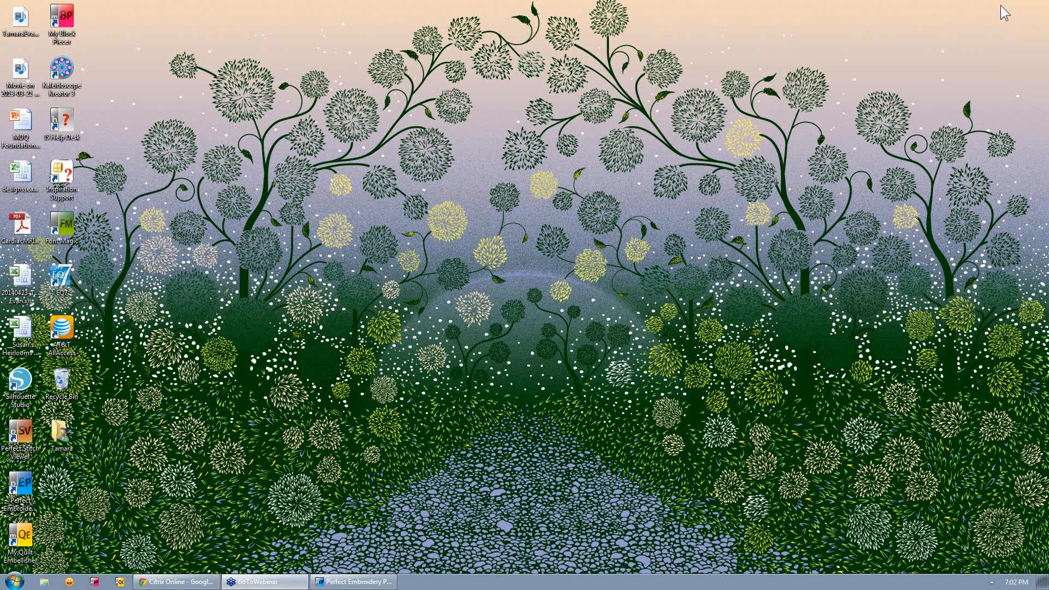
click(355, 583)
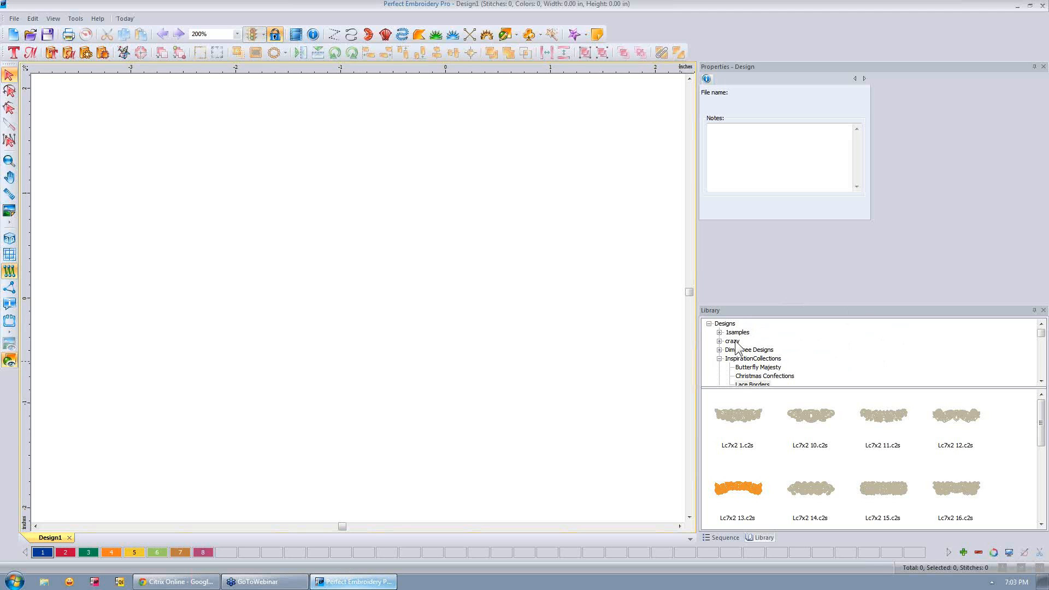
Place design 57818.c2s from the library's My Quilt Embellisher Free Designs folder on the canvas.
scroll(1041, 341, down, 5)
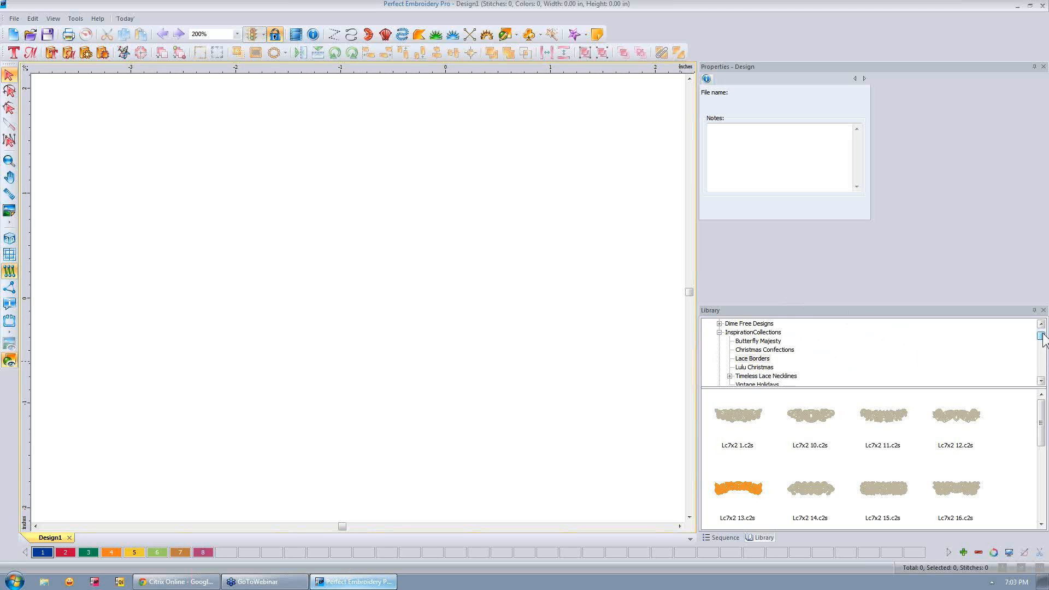
scroll(1041, 347, down, 3)
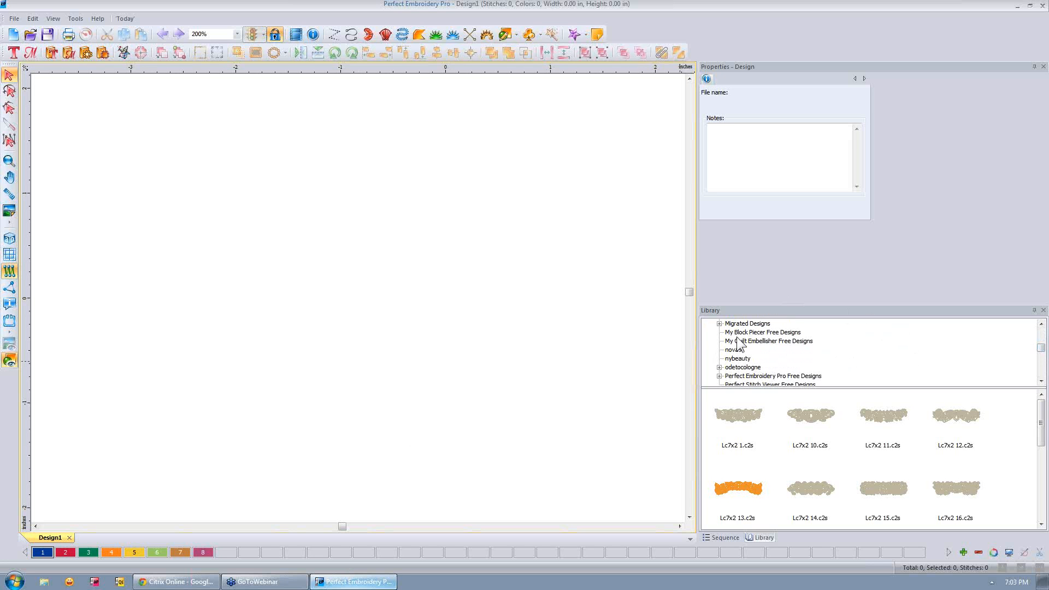
click(752, 341)
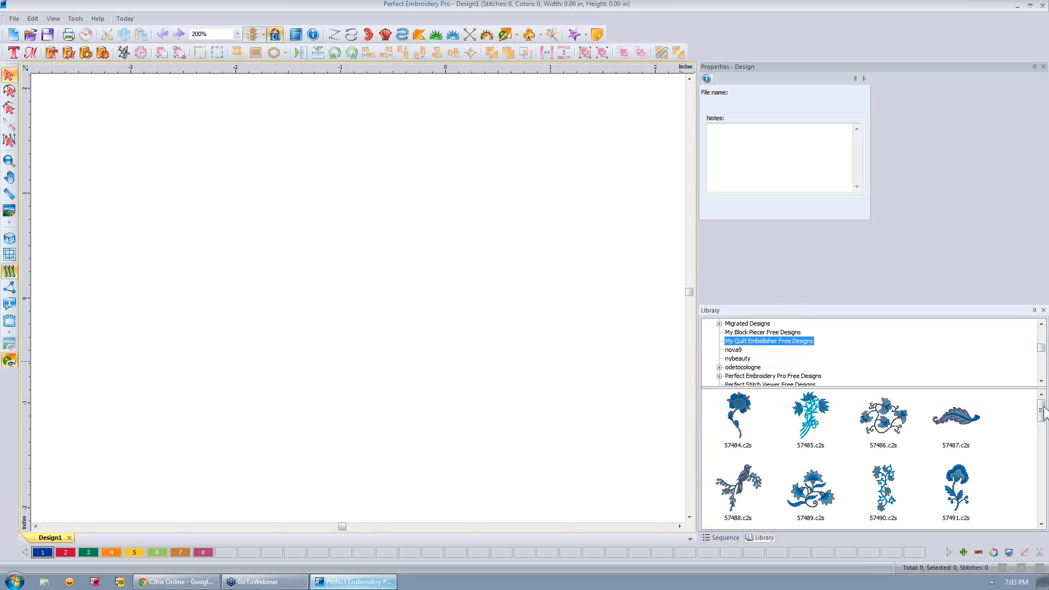
scroll(1041, 429, down, 3)
drag(1040, 429, 1041, 497)
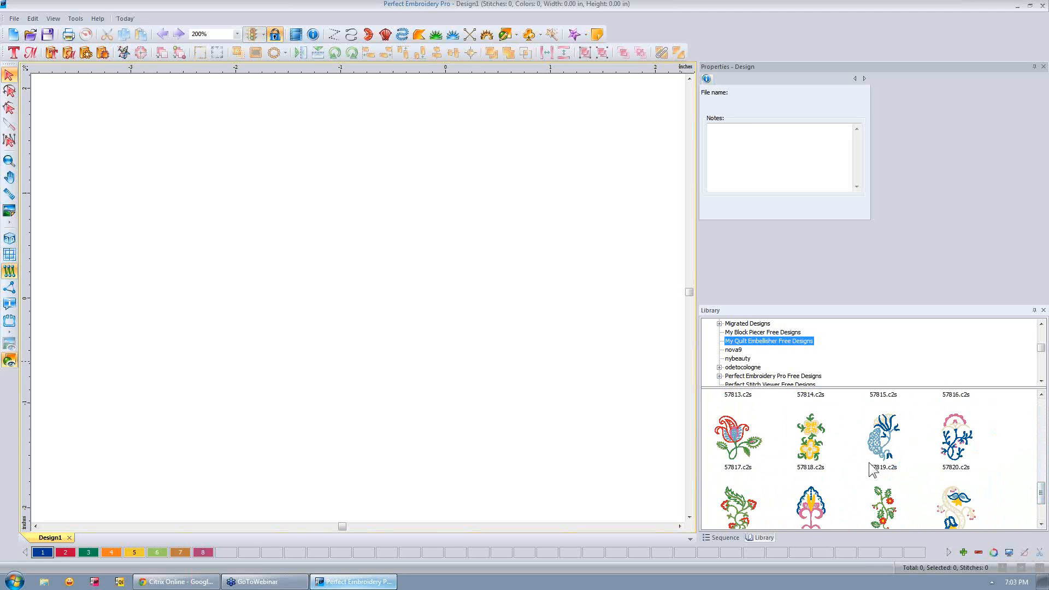
drag(809, 446, 385, 276)
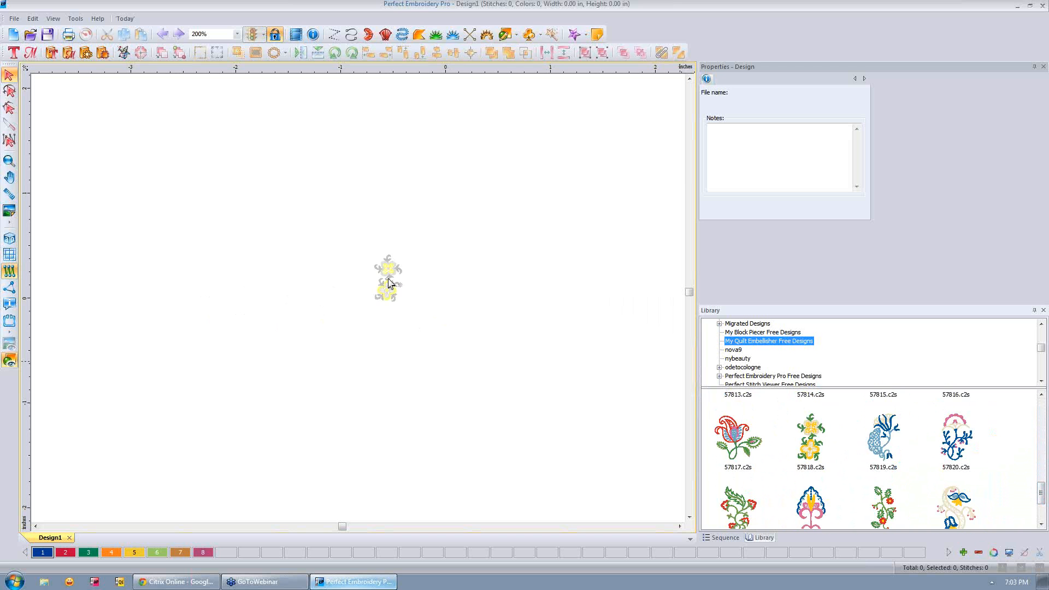
click(589, 240)
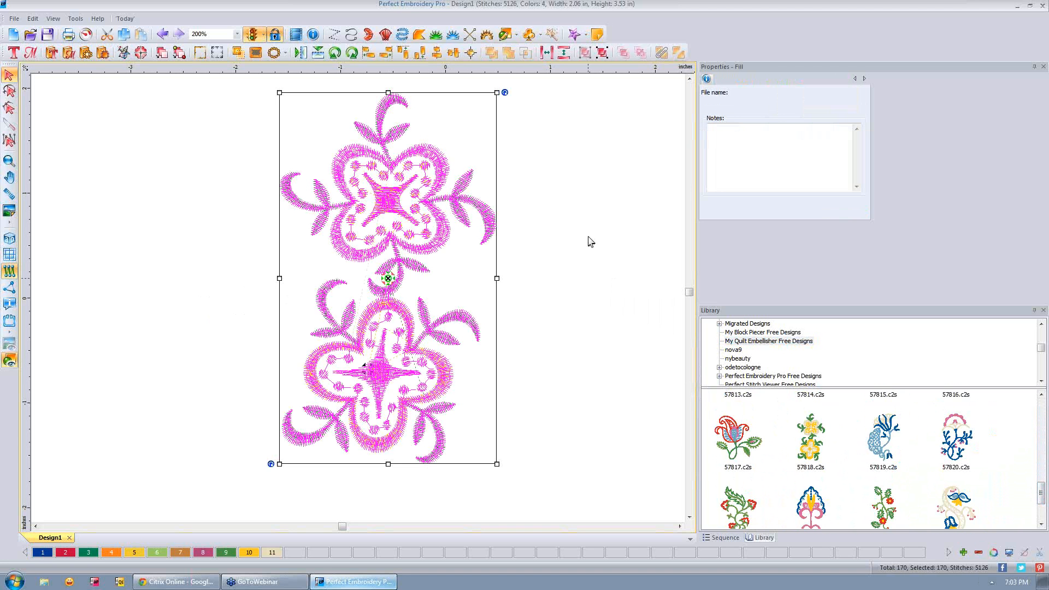
Rotate the yellow flower design clockwise and scale it down to about 2.4 by 1.8 in.
click(405, 195)
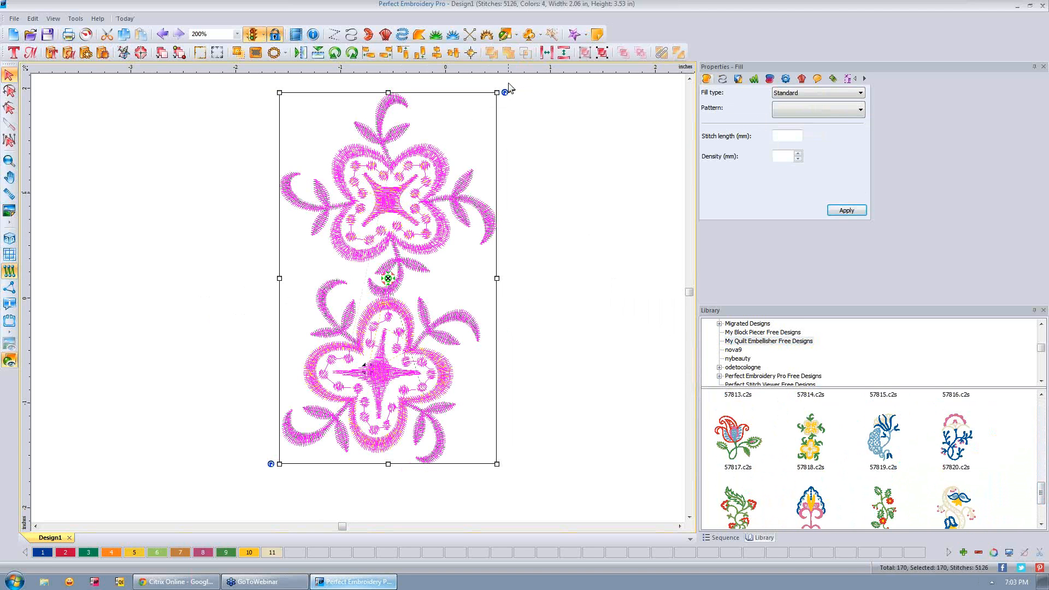
drag(505, 93, 594, 331)
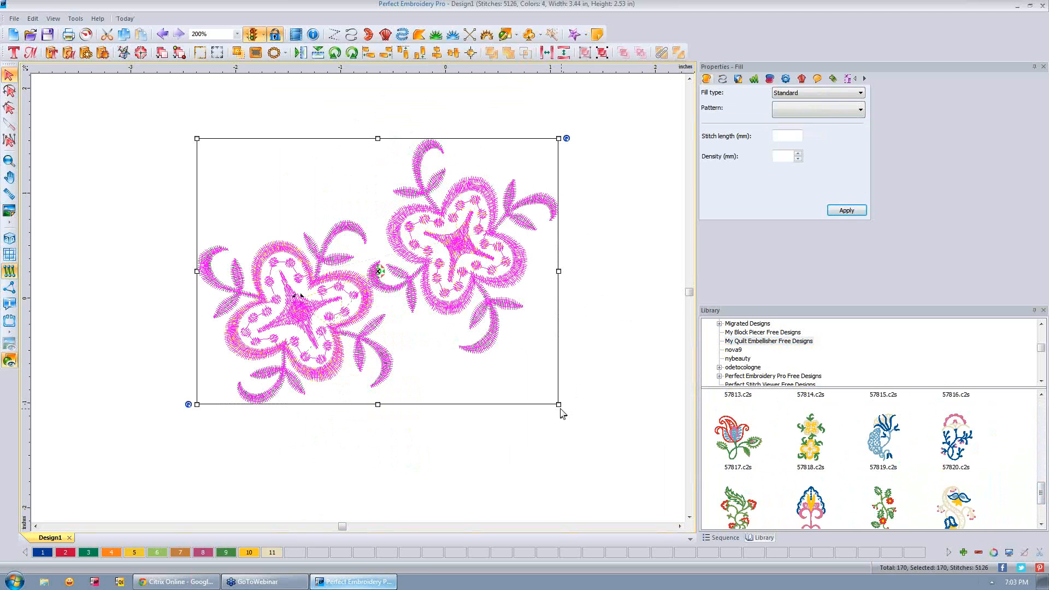
drag(565, 412, 446, 343)
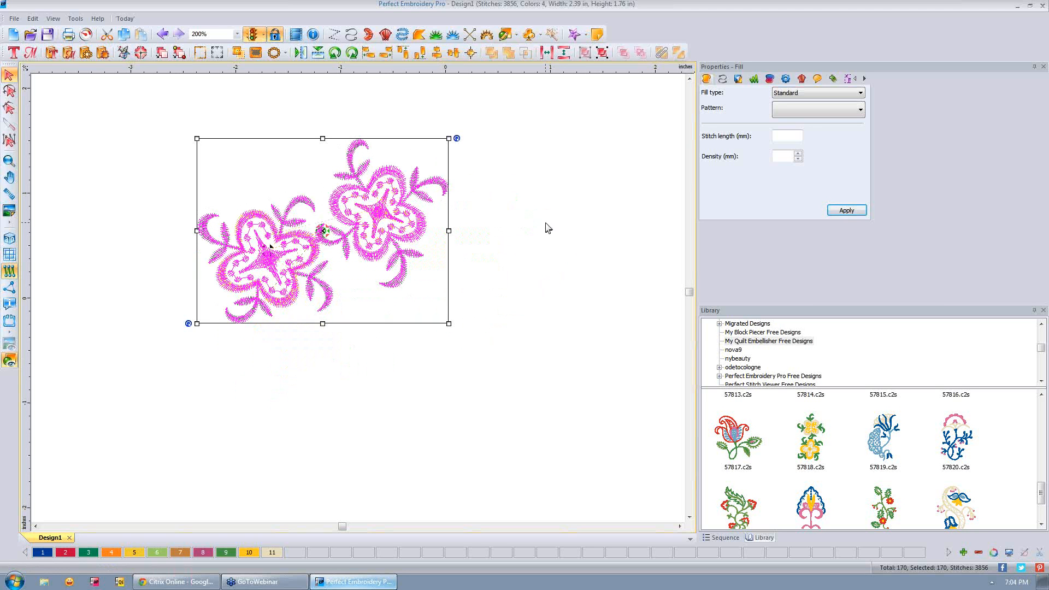
Place design 57821.c2s on the canvas, scaled down and positioned just below the yellow flowers.
drag(740, 511, 499, 402)
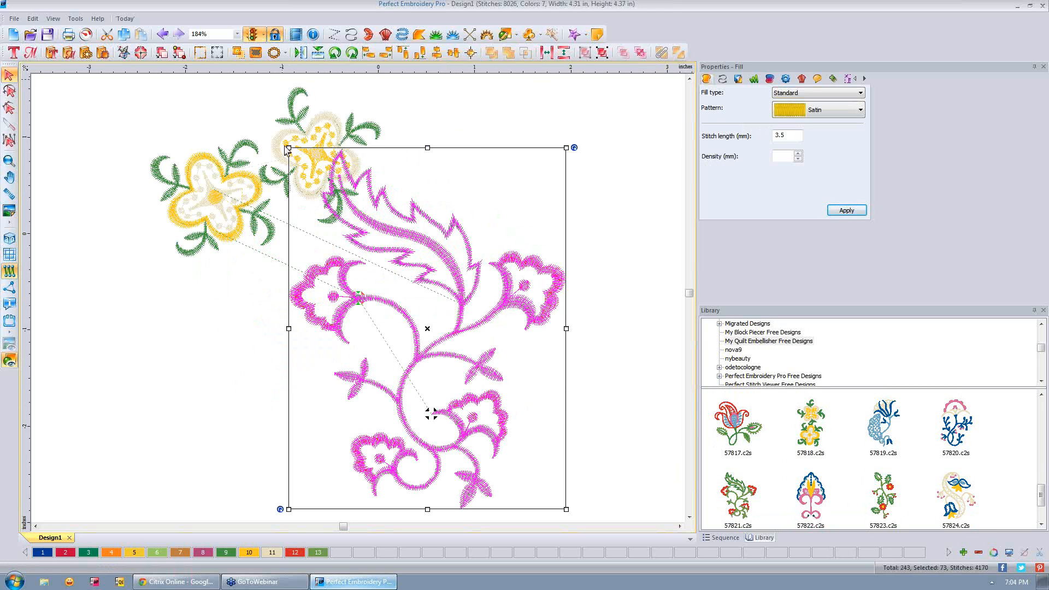
drag(288, 148, 418, 304)
drag(502, 367, 371, 289)
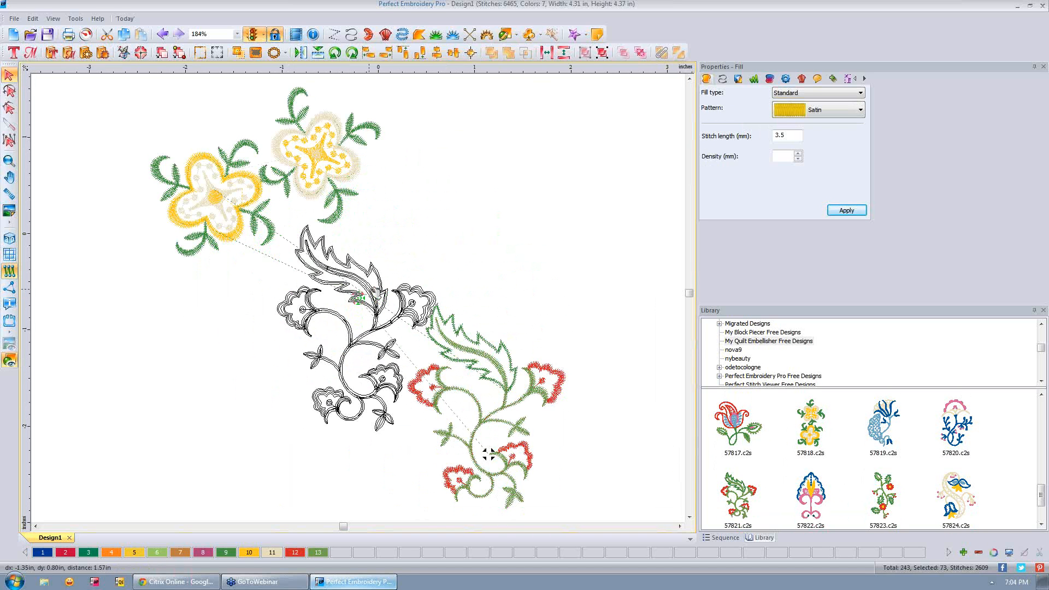
click(502, 239)
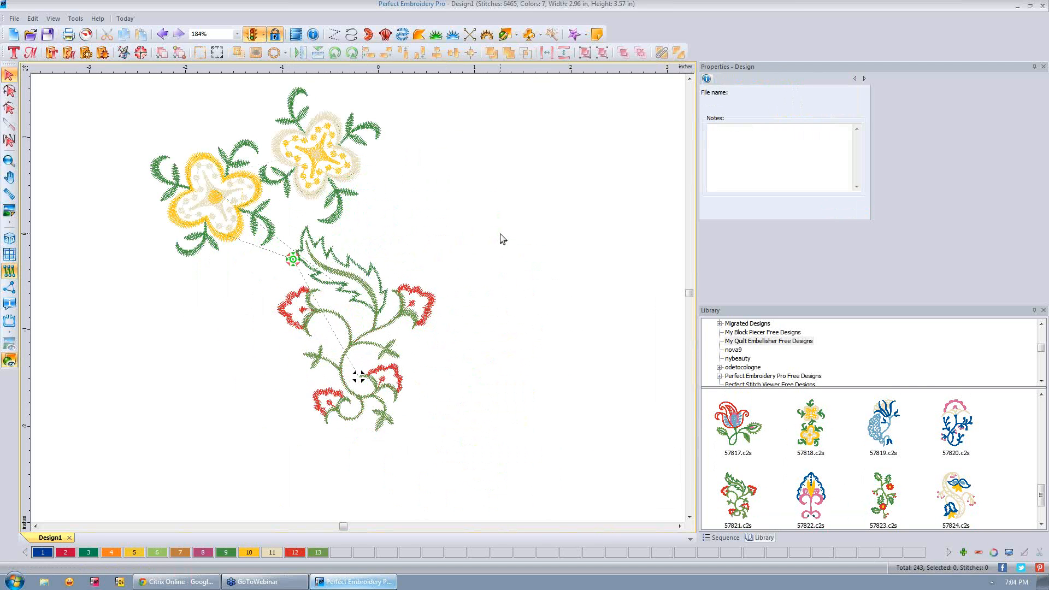
Delete the leafy red flower design and the yellow flower design from the canvas.
click(428, 299)
click(427, 299)
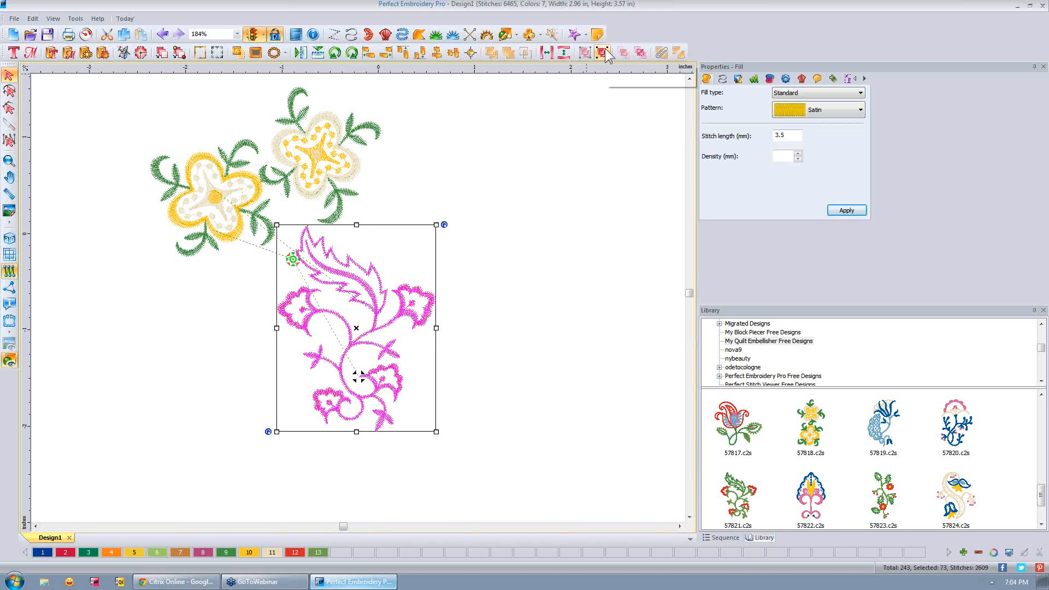
right_click(325, 292)
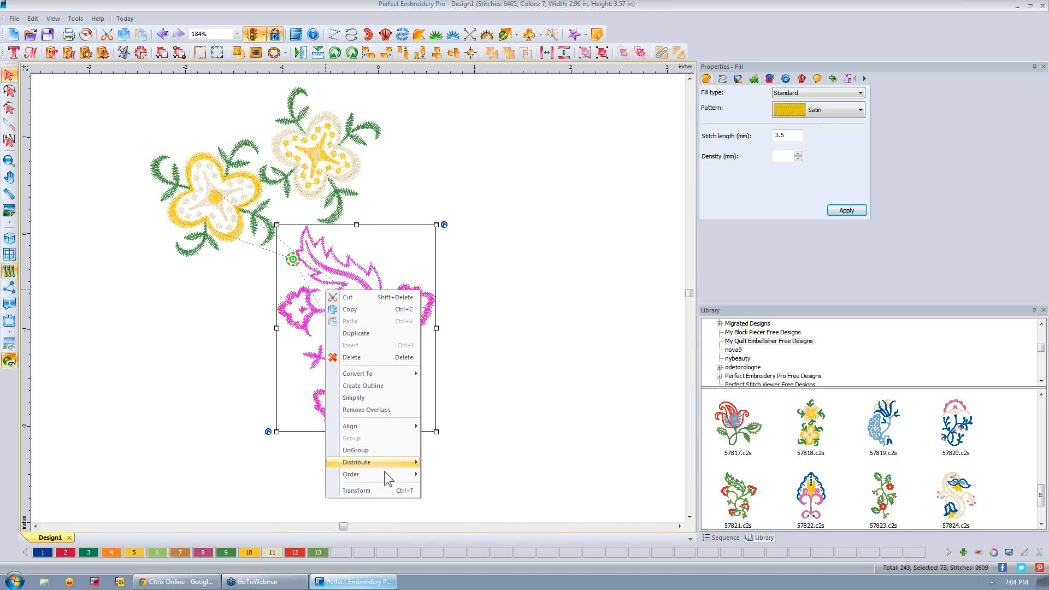
mouse_move(376, 477)
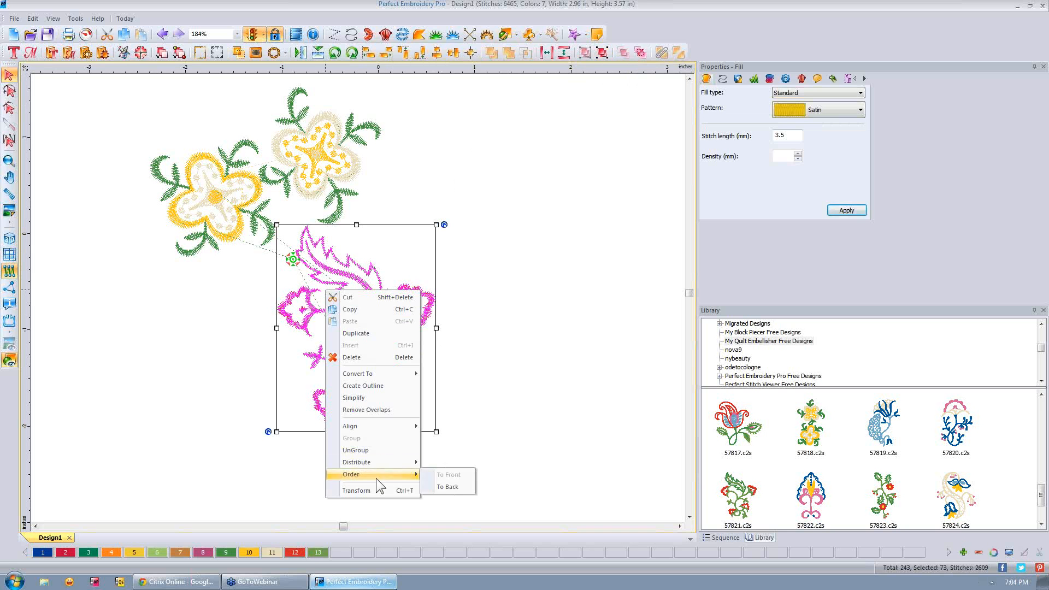
click(354, 358)
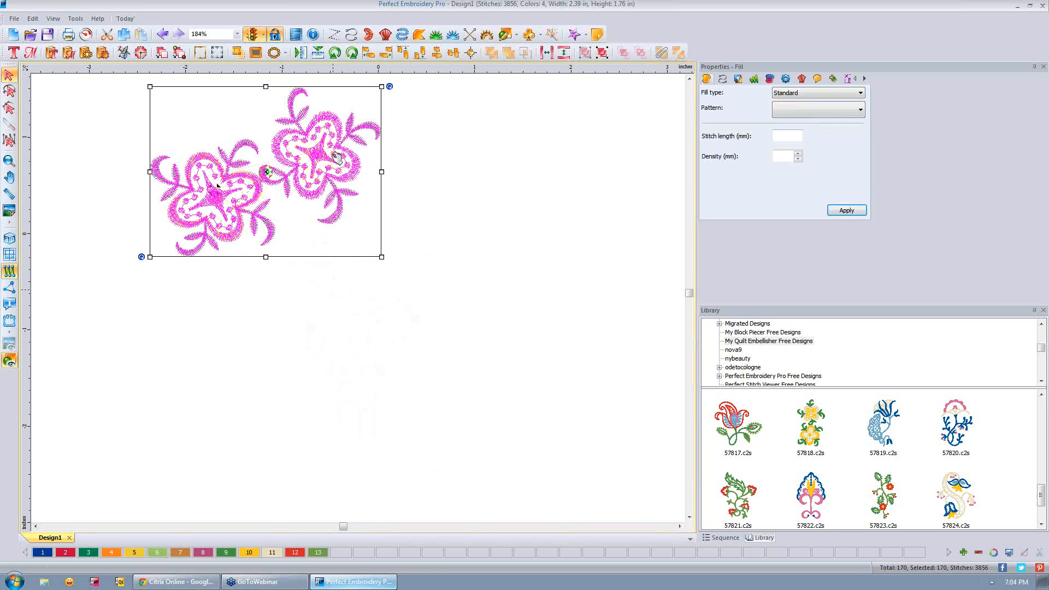
key(Delete)
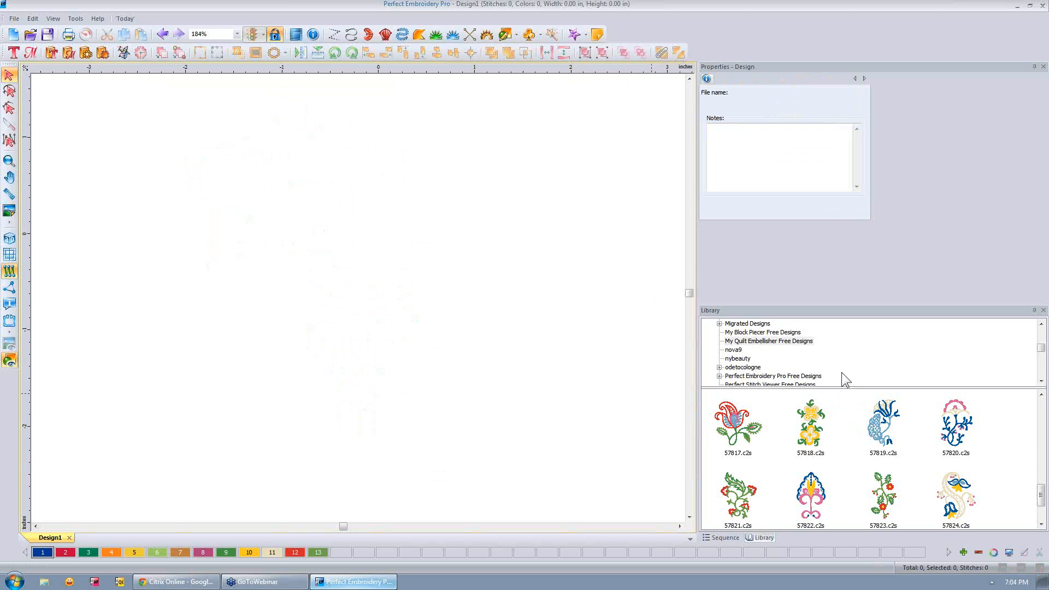
Expand the 1samples folder at the start of the library tree and view its designs.
click(1041, 381)
click(1040, 381)
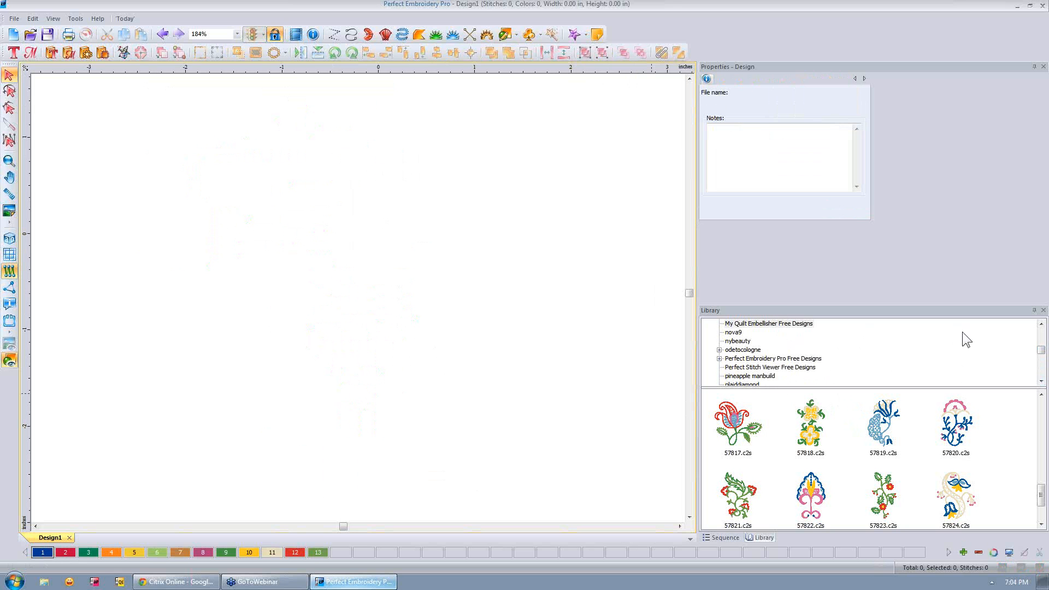
drag(1041, 350, 1043, 335)
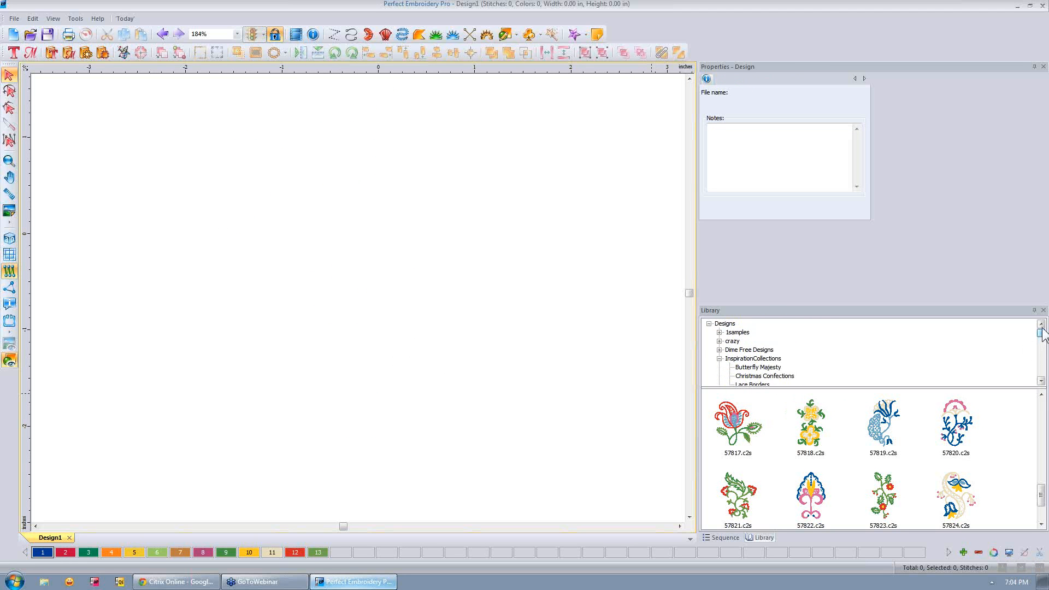
click(717, 331)
click(736, 332)
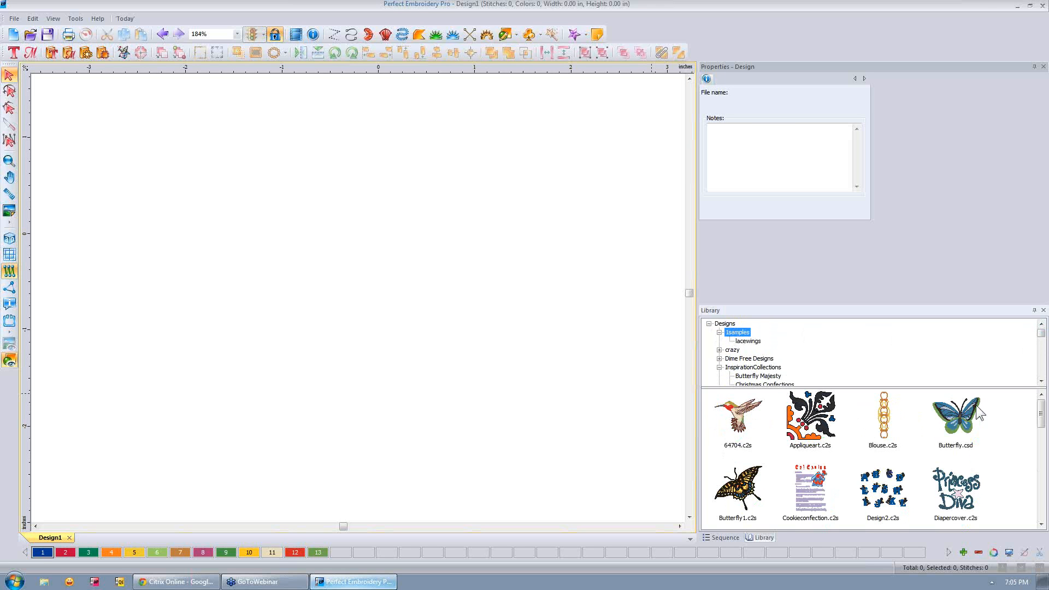
mouse_move(1040, 416)
mouse_down()
mouse_move(1043, 506)
mouse_move(1040, 410)
mouse_up()
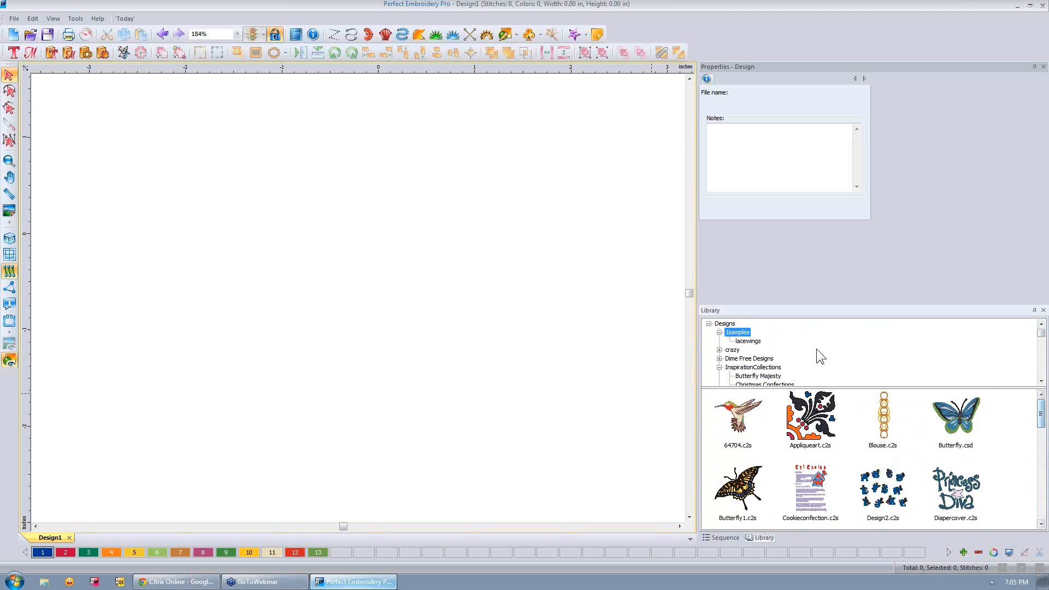
Expand the Dime Free Designs folder and view the My Inspiration Today window.
click(740, 359)
click(719, 358)
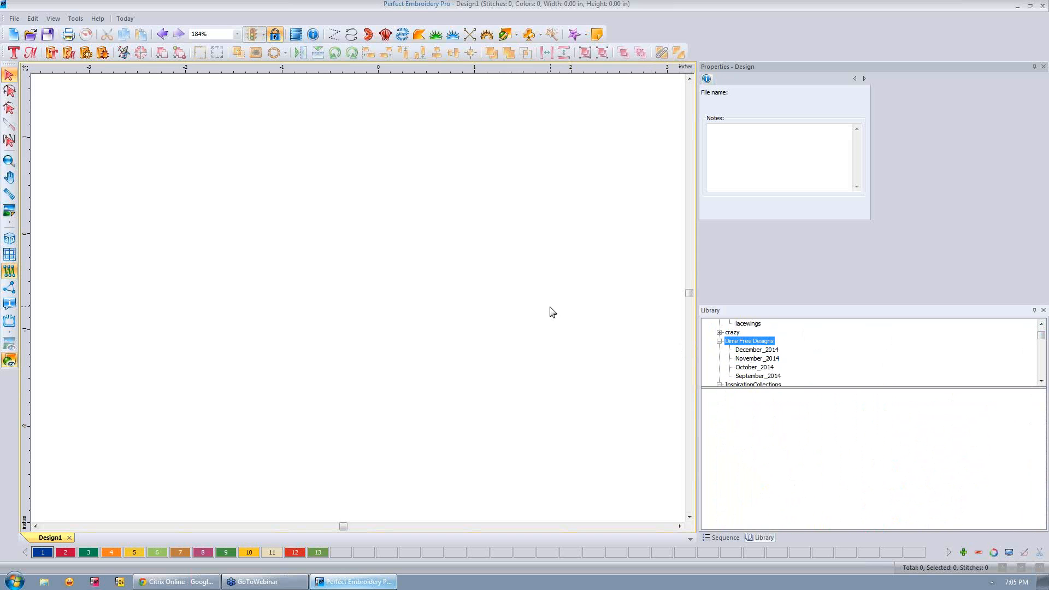
click(122, 17)
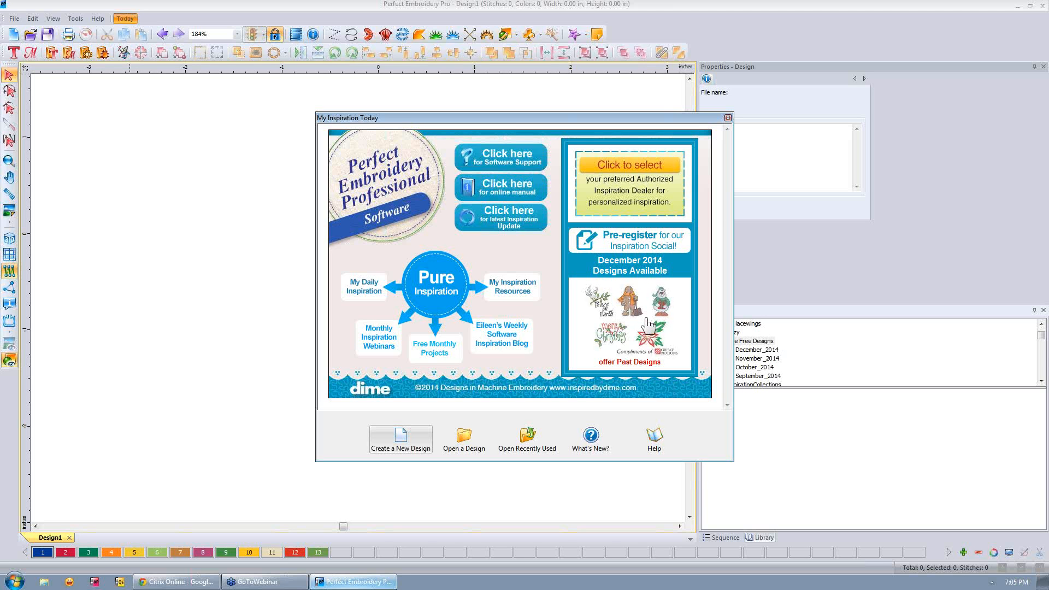
click(727, 118)
View the designs in the December_2014 and November_2014 folders, ending on December_2014.
click(763, 355)
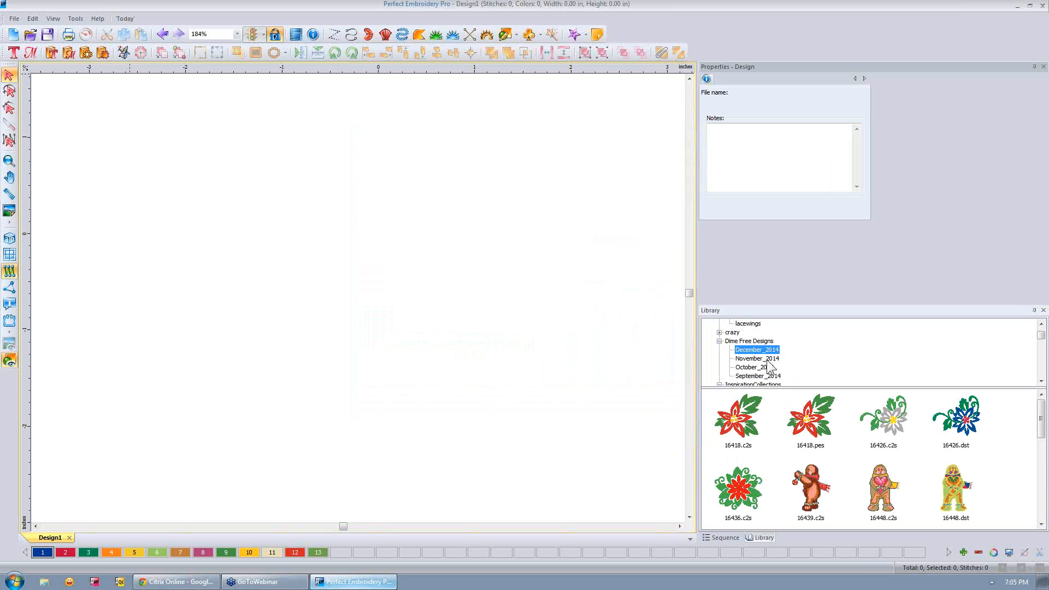
click(767, 359)
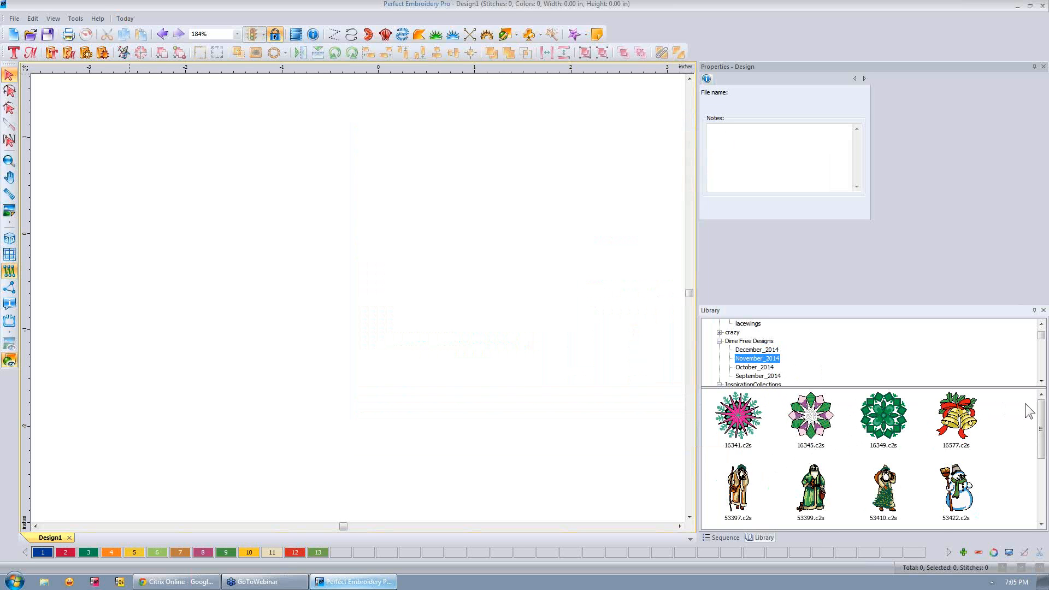
mouse_move(1042, 430)
mouse_down()
mouse_move(1042, 508)
mouse_move(1041, 421)
mouse_up()
click(760, 350)
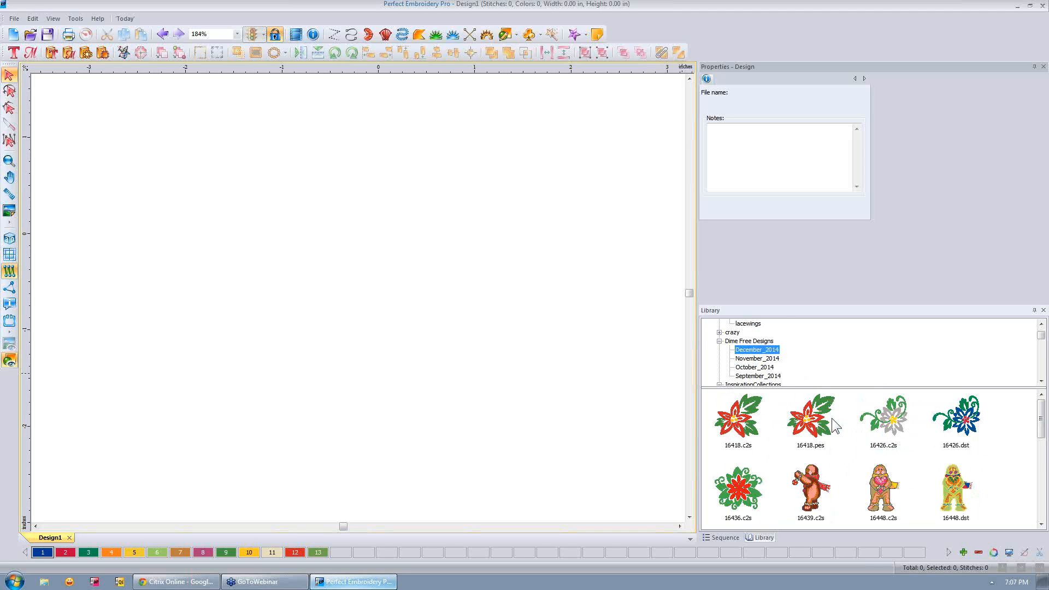
Delete the designs 16418.pes and 16426.dst from the December_2014 folder.
scroll(861, 434, down, 1)
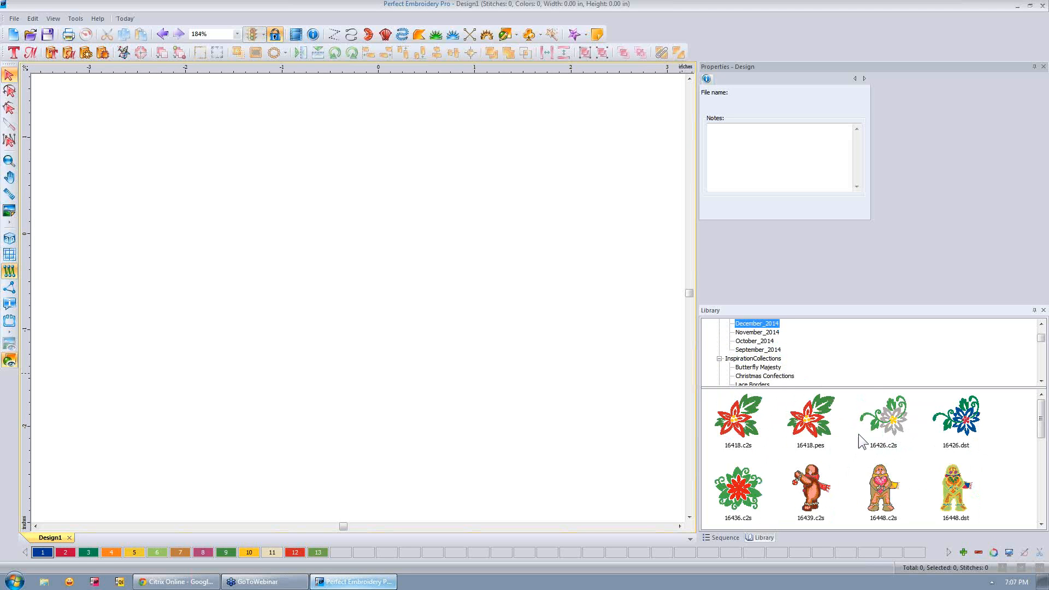
right_click(811, 416)
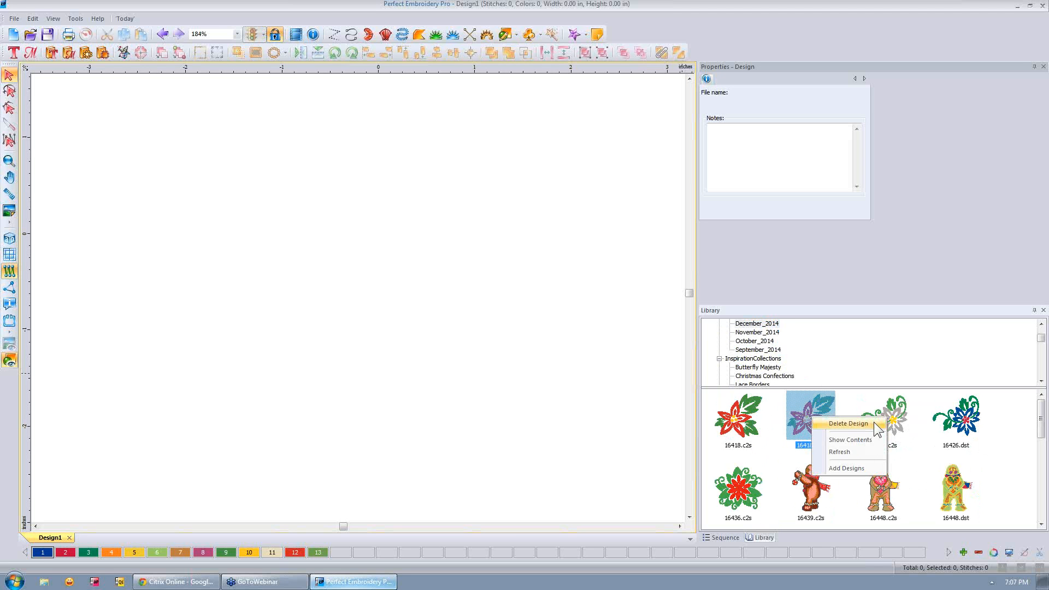
click(847, 423)
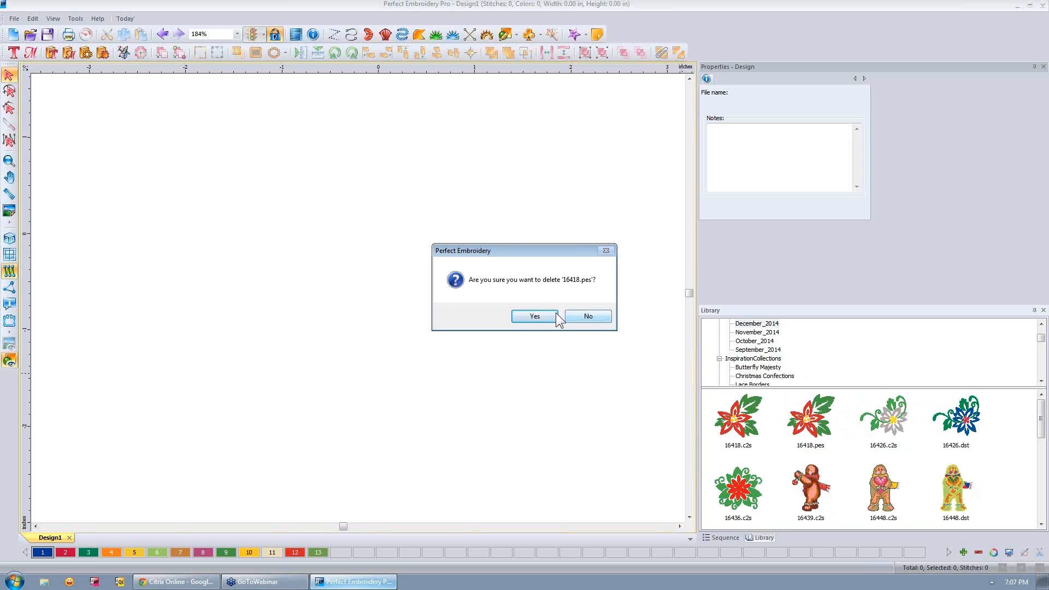
click(535, 316)
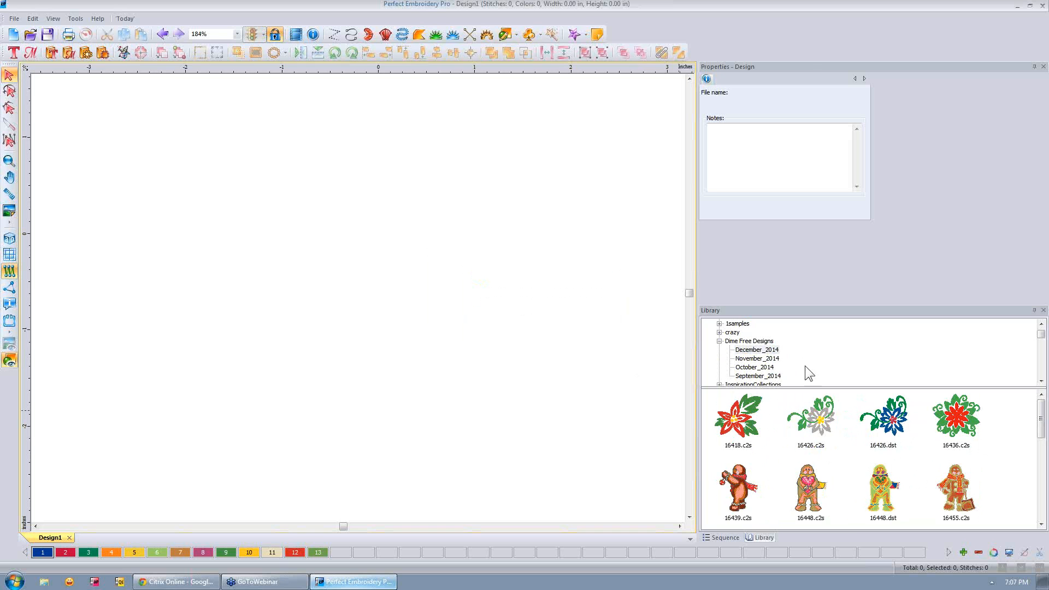
right_click(896, 423)
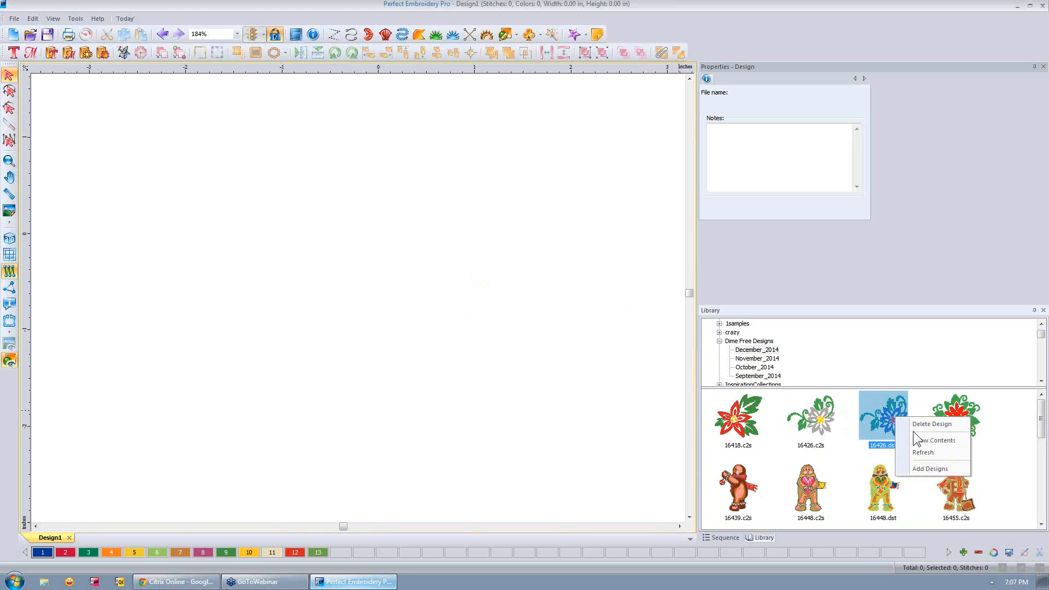
click(916, 424)
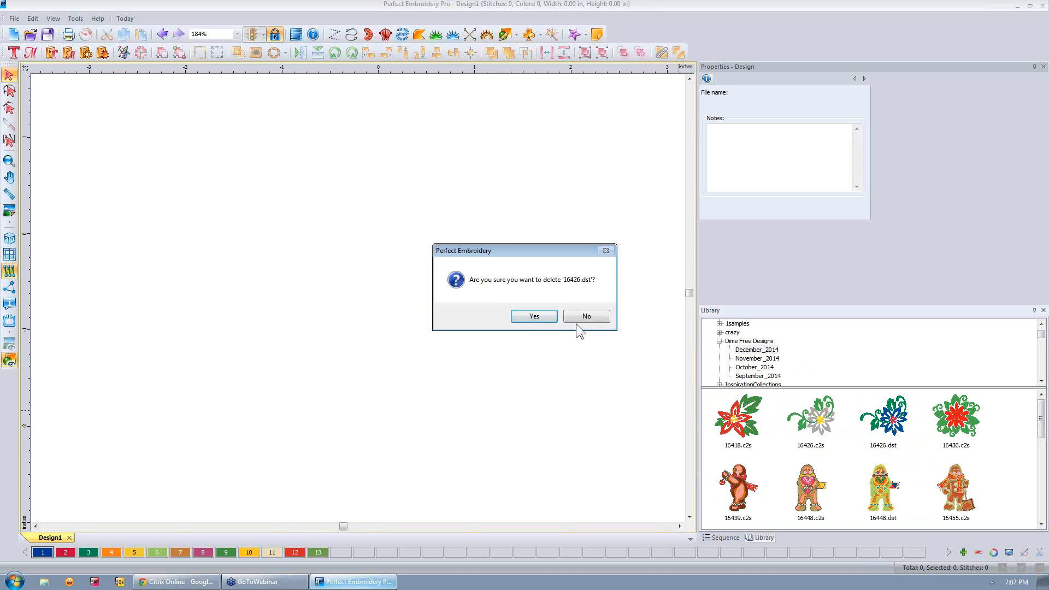
click(534, 317)
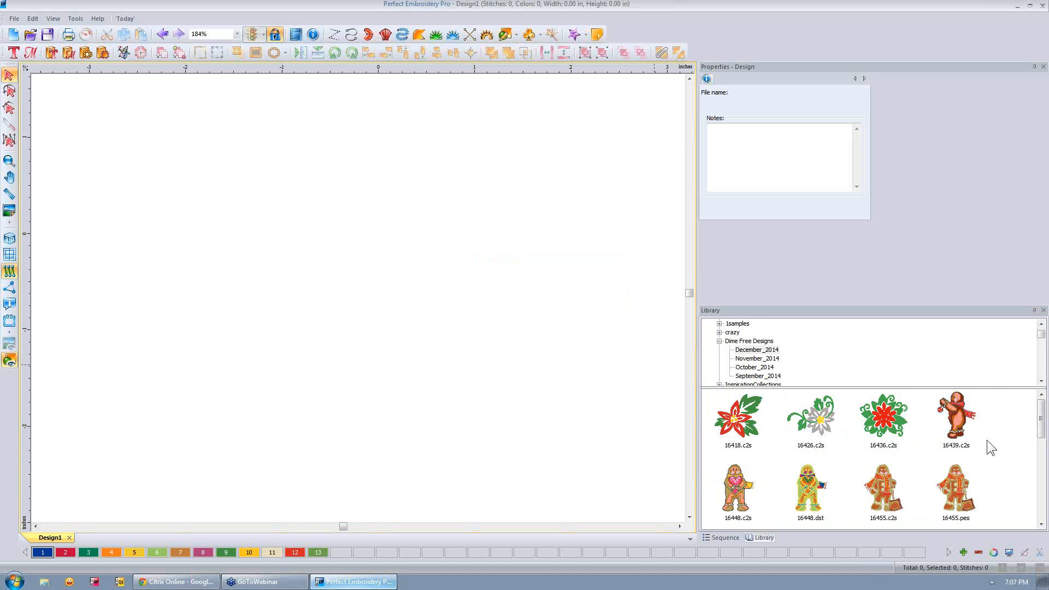
Delete the 85090.dst Christmas lettering design from the December_2014 folder.
drag(1048, 407, 1045, 452)
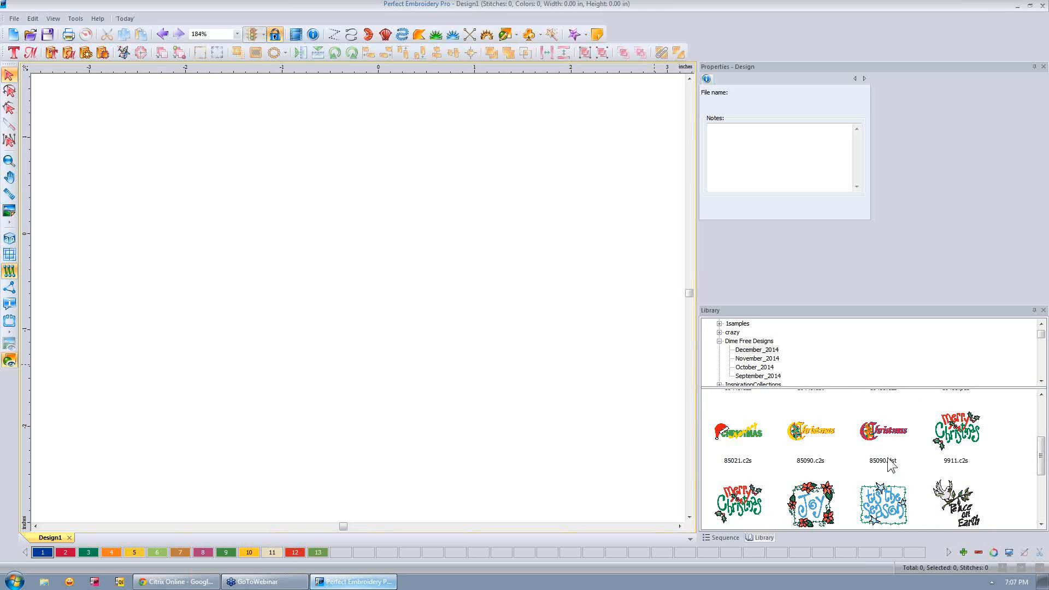
right_click(881, 431)
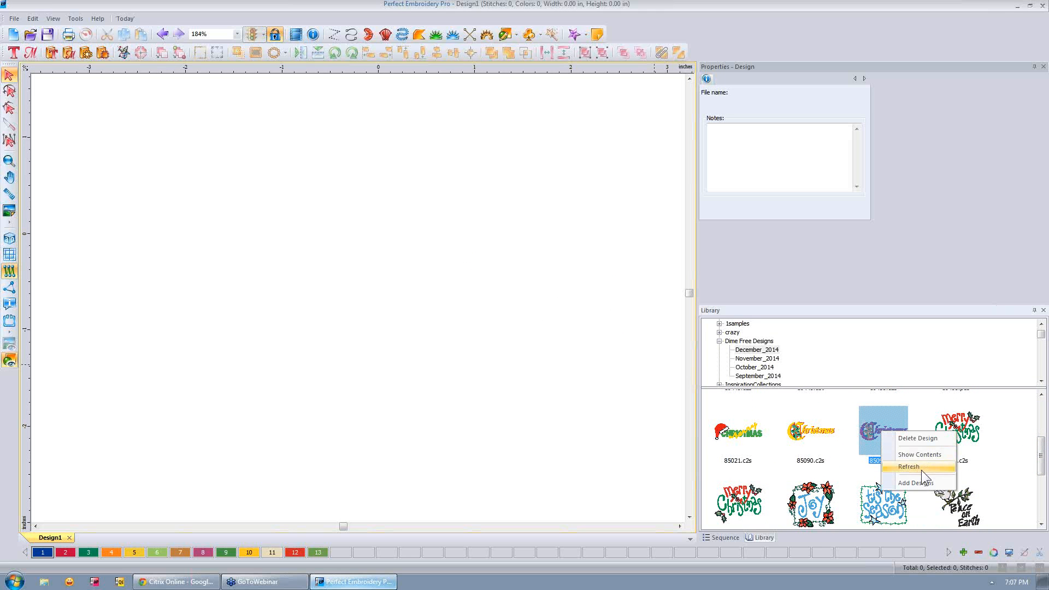
click(908, 438)
click(517, 318)
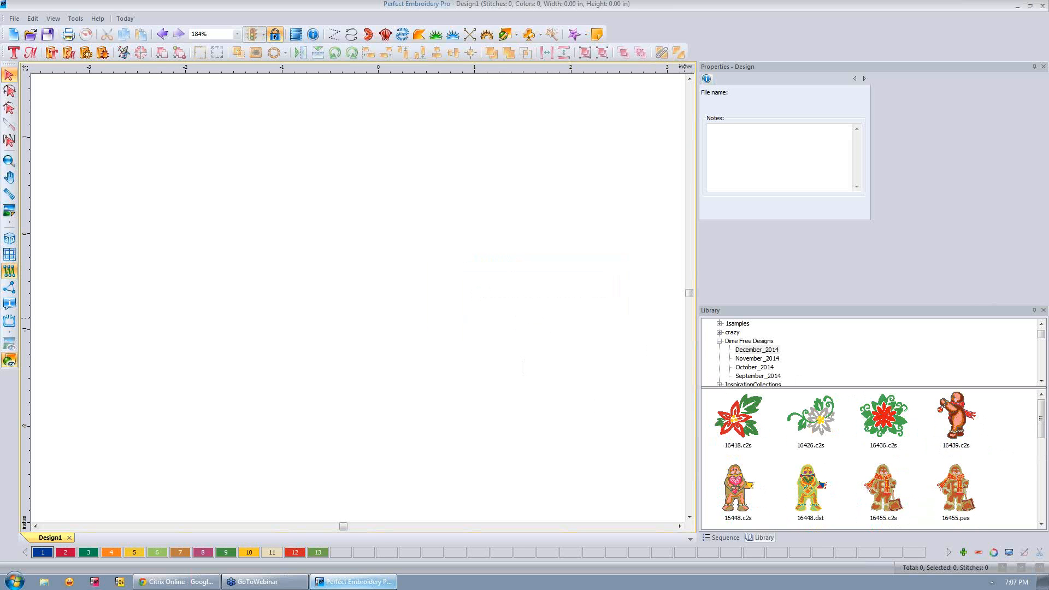
Expand the InspirationCollections folder in the library tree to list its collections.
mouse_move(1040, 418)
mouse_down()
mouse_move(1042, 456)
mouse_move(1042, 409)
mouse_up()
click(1041, 382)
click(1040, 381)
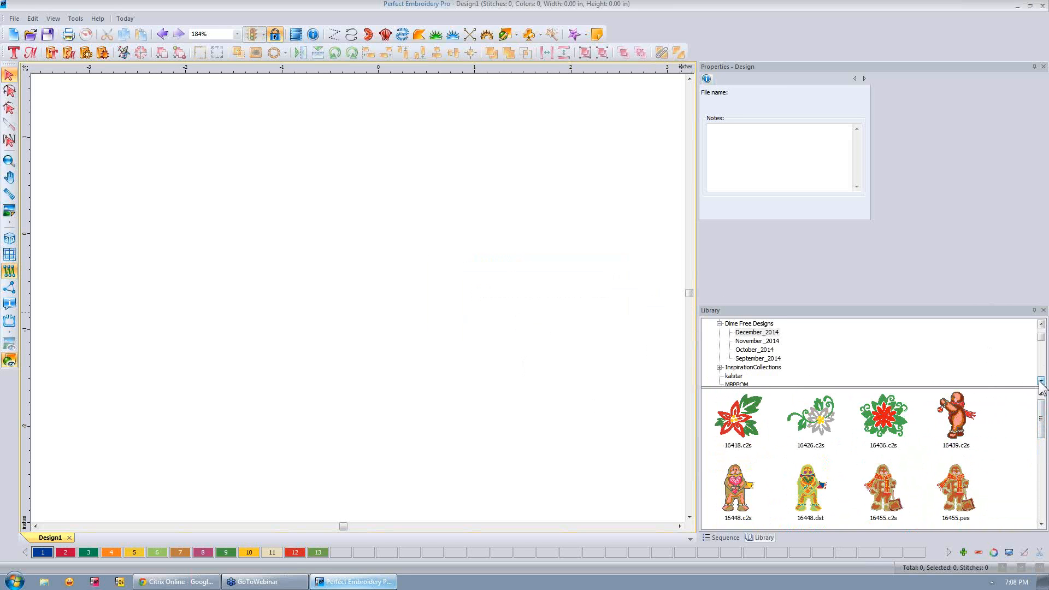
click(1041, 382)
click(1040, 382)
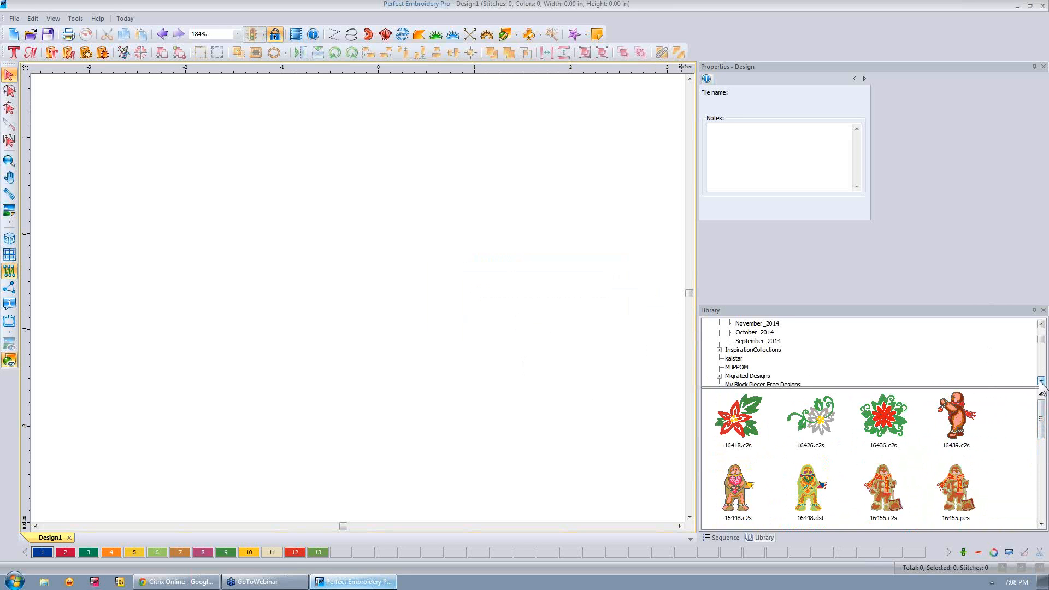
click(719, 350)
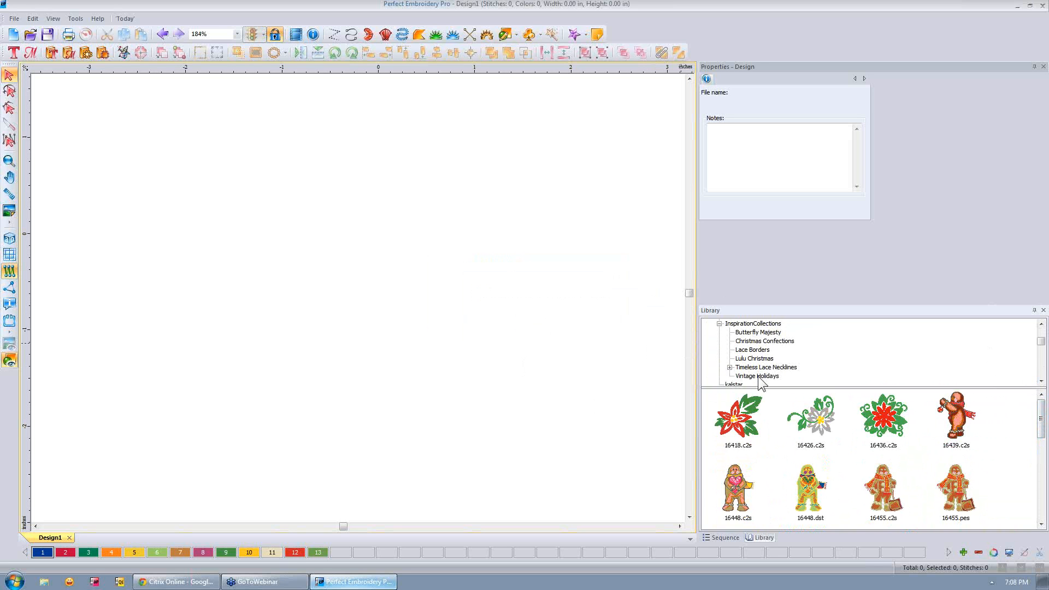
View the designs in the Butterfly Majesty, Christmas Confections, Lace Borders and Lulu Christmas folders in turn.
click(744, 332)
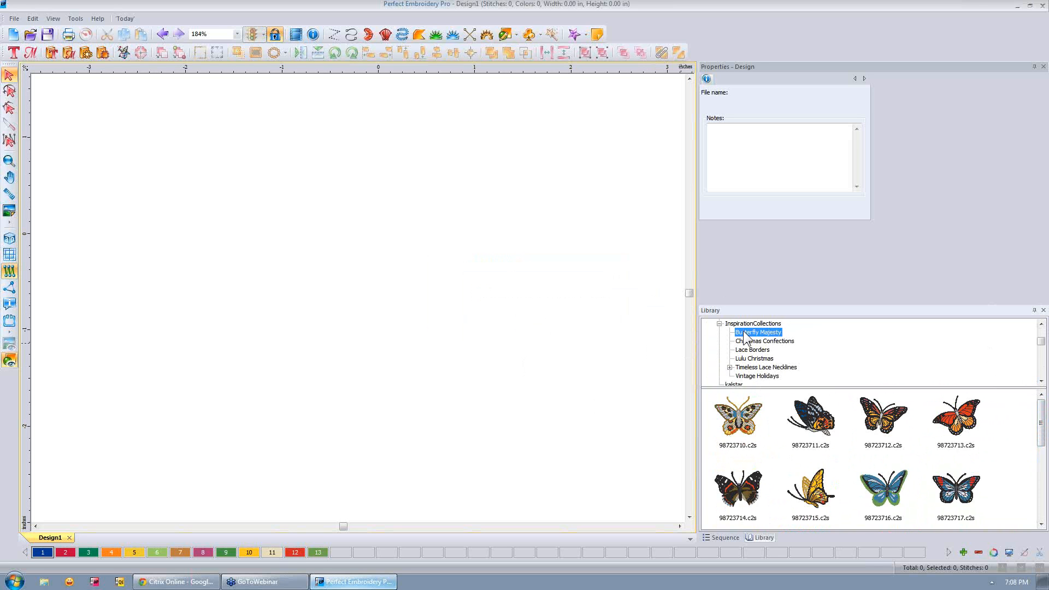
click(750, 341)
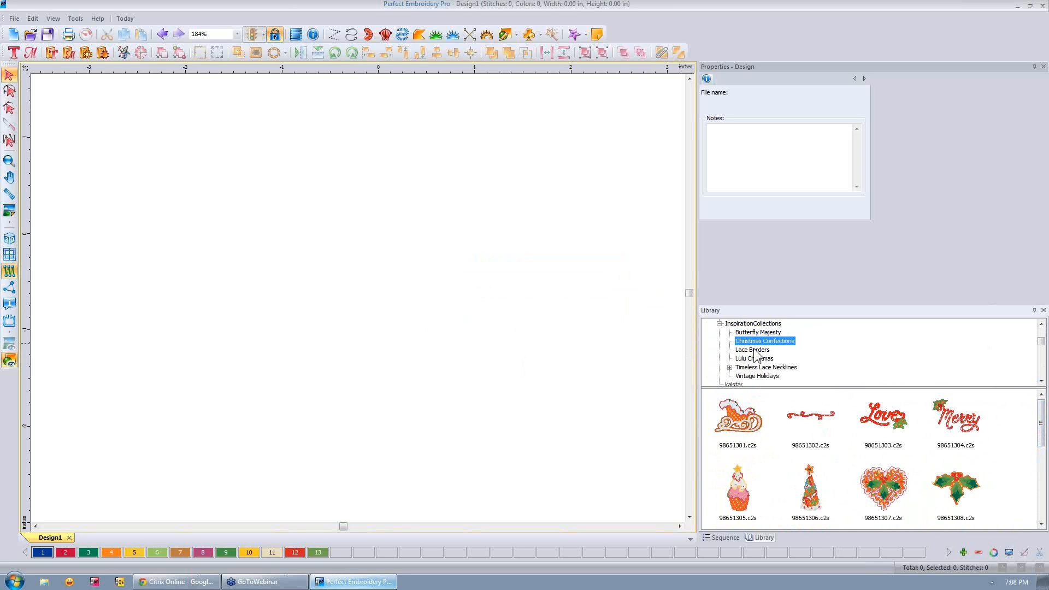
click(754, 350)
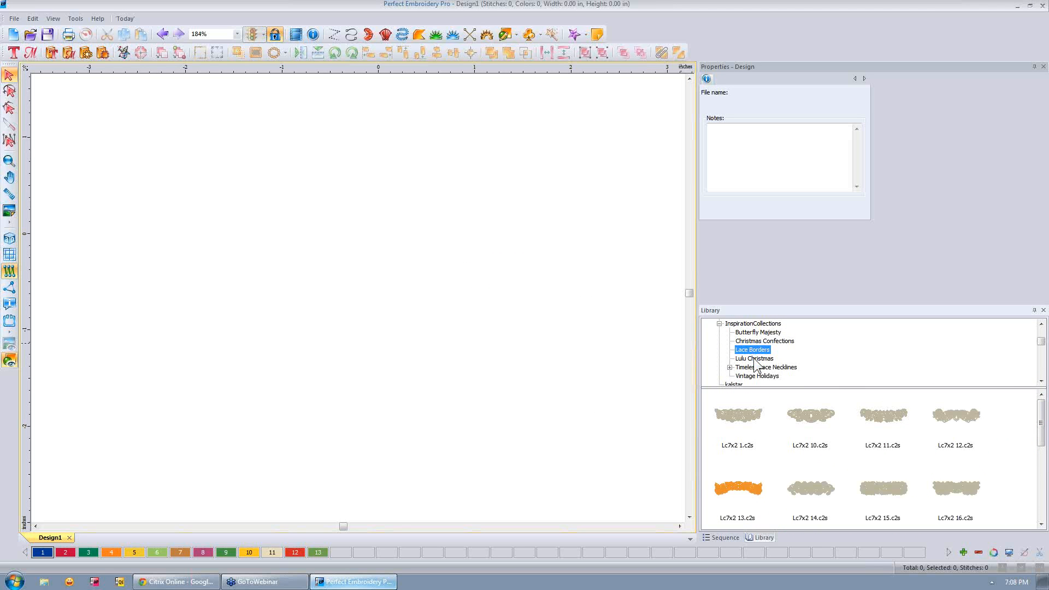
click(754, 359)
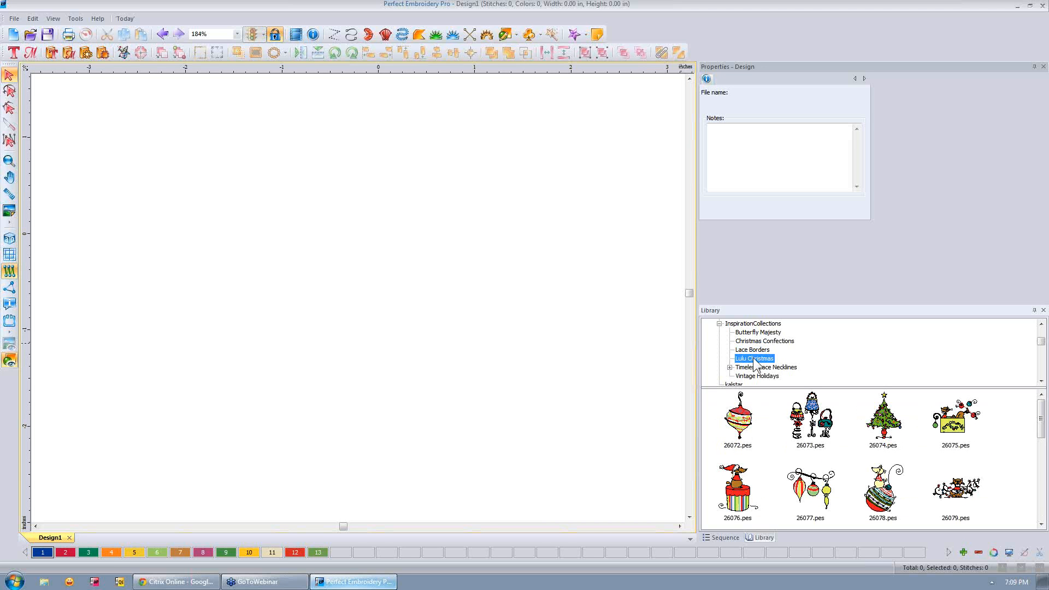
Rename the Lulu Christmas folder as xLulu Christmas.
right_click(756, 365)
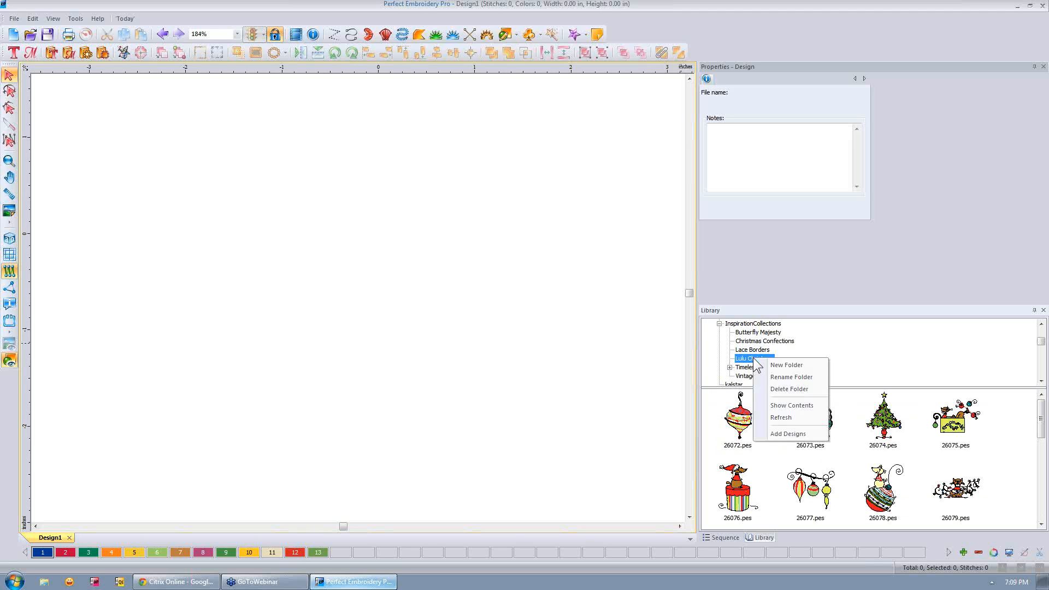
click(788, 378)
click(737, 360)
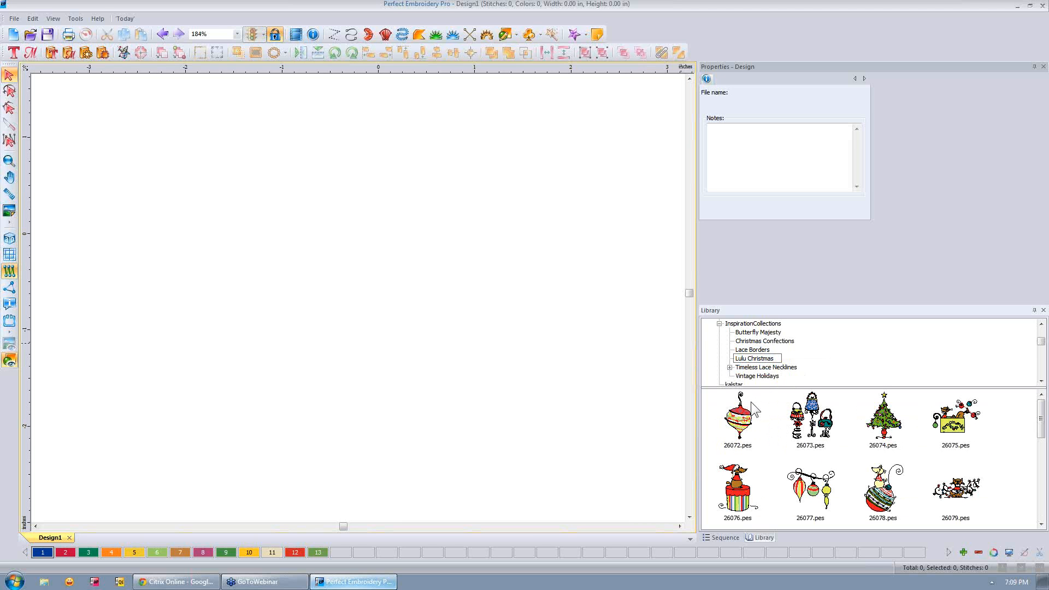
text(x)
key(Return)
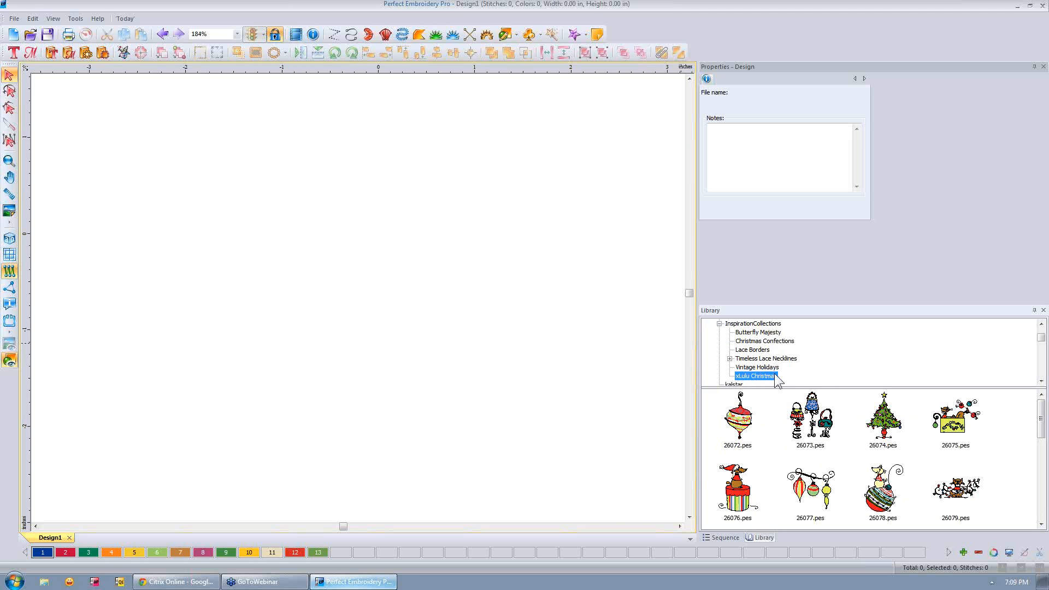
Expand the Migrated Designs folder to look at its subfolders, and collapse it again.
click(1041, 380)
click(1041, 380)
click(1042, 381)
click(1041, 381)
click(1042, 381)
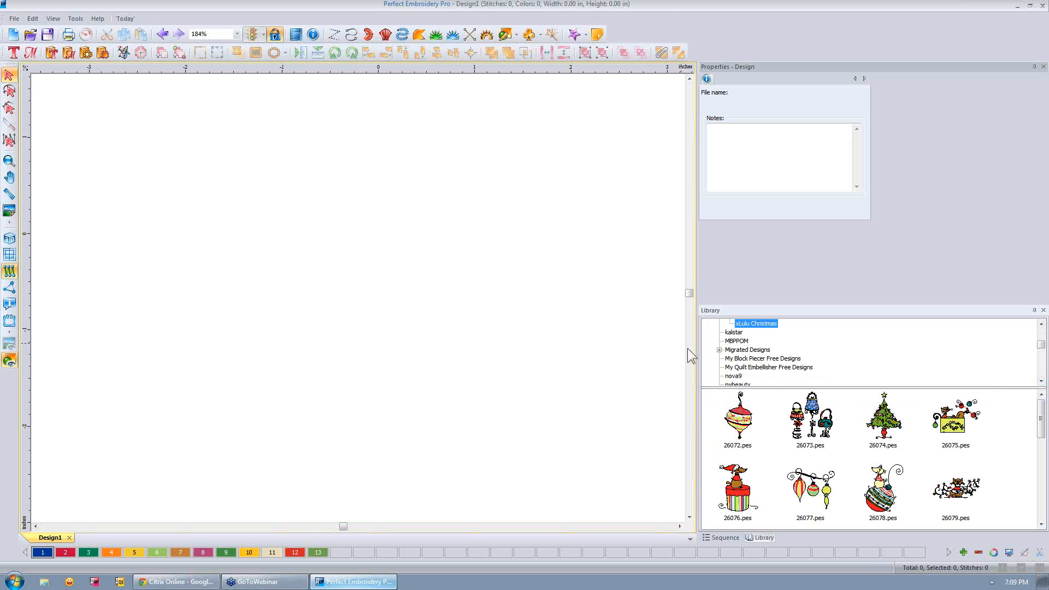
click(720, 349)
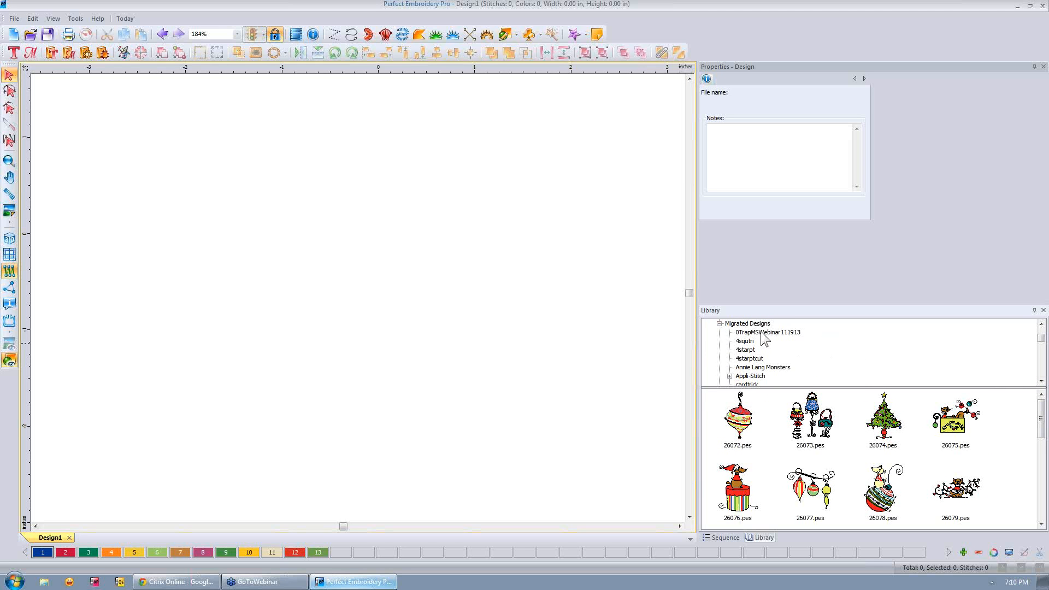
click(719, 323)
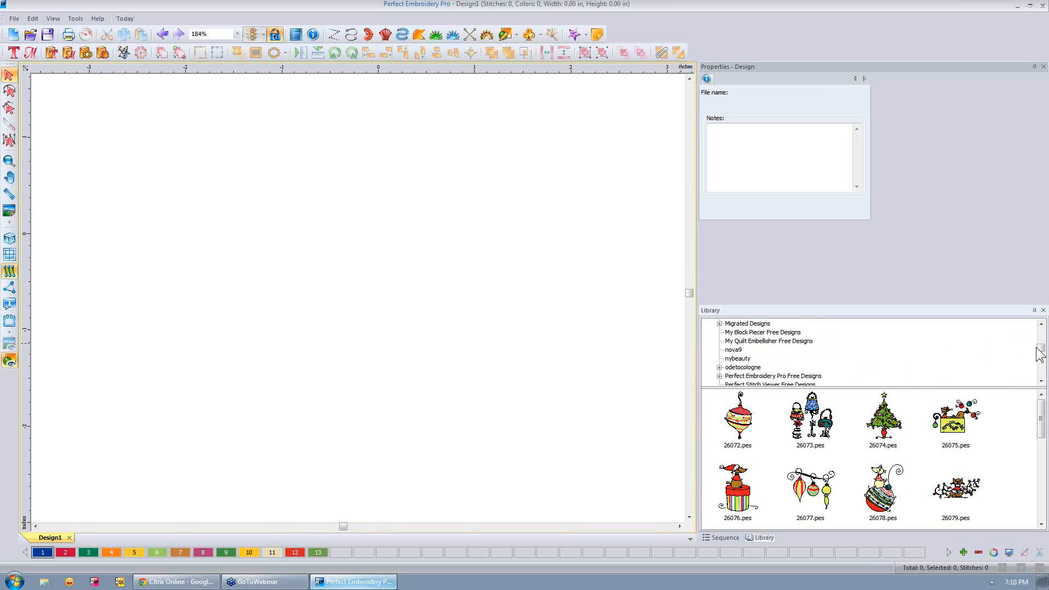
Expand the Perfect Embroidery Pro Free Designs folder and browse through its design thumbnails.
click(1041, 381)
click(1041, 381)
click(1041, 381)
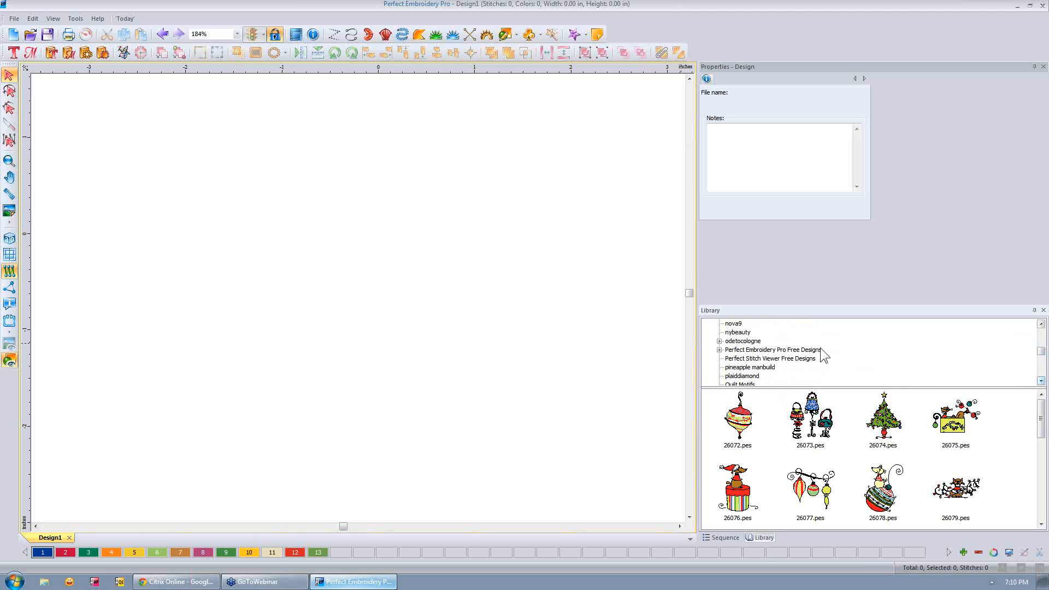
click(720, 350)
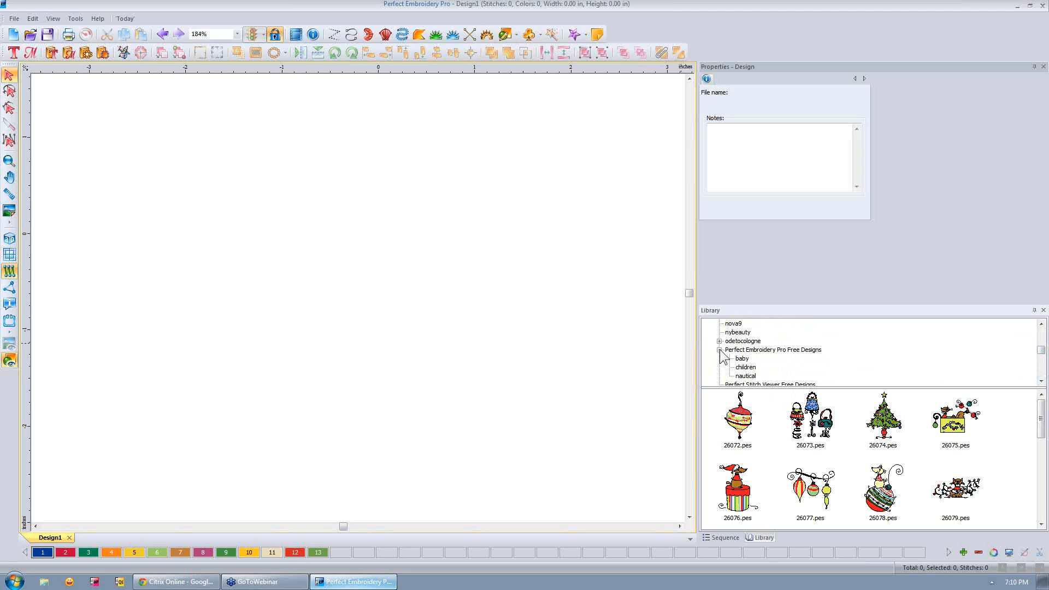
click(775, 350)
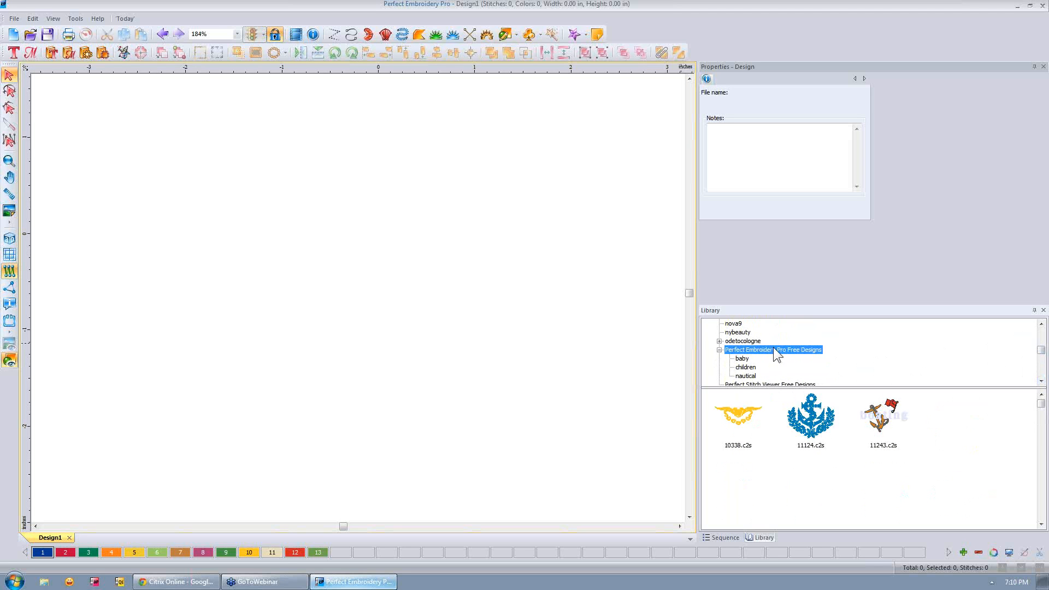
drag(1041, 404, 1046, 450)
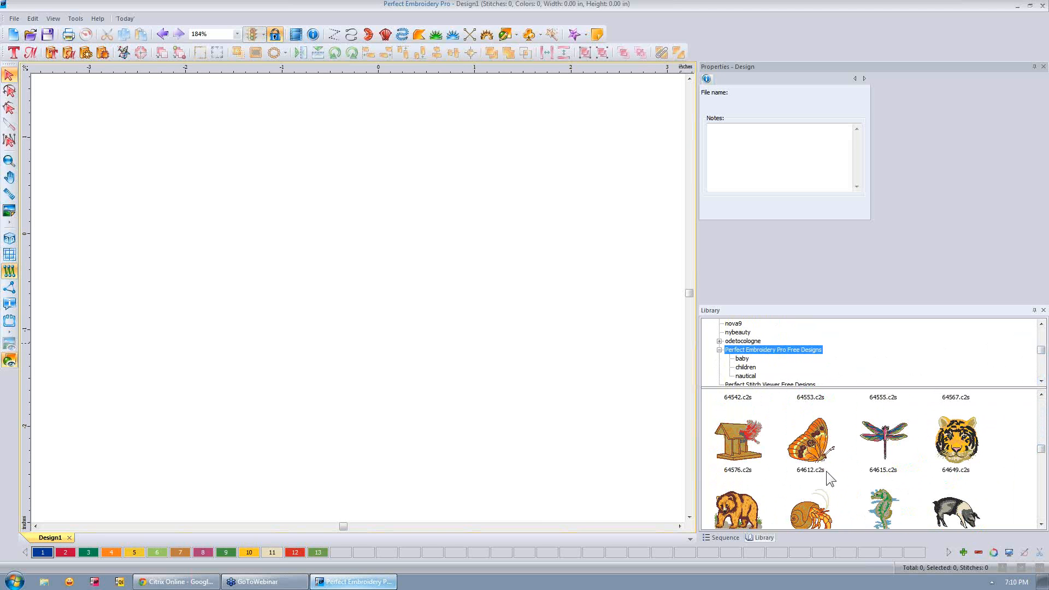
click(1041, 524)
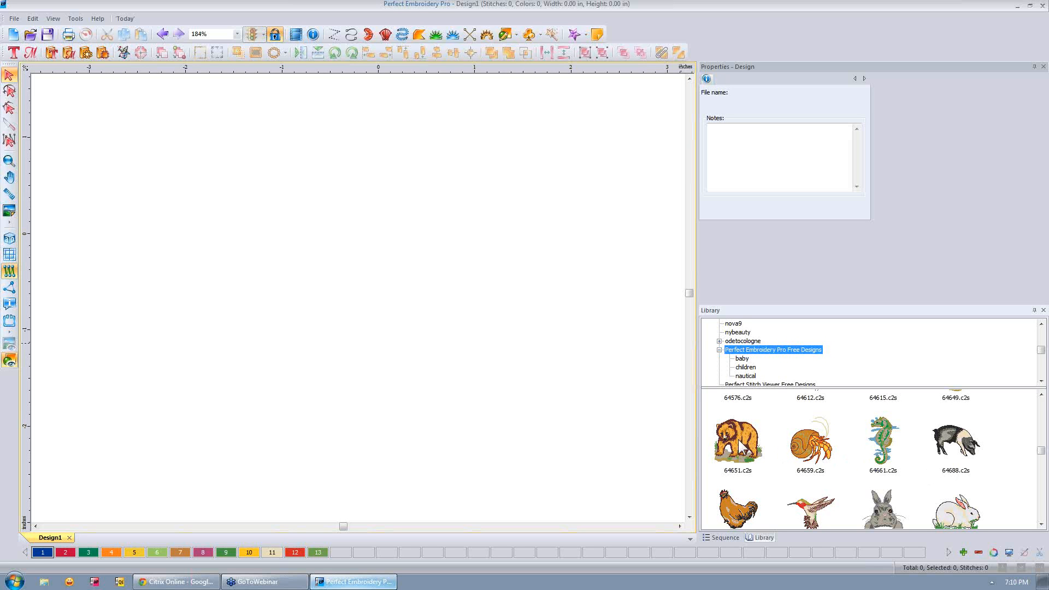
click(1040, 395)
click(1040, 394)
click(1041, 394)
click(1041, 394)
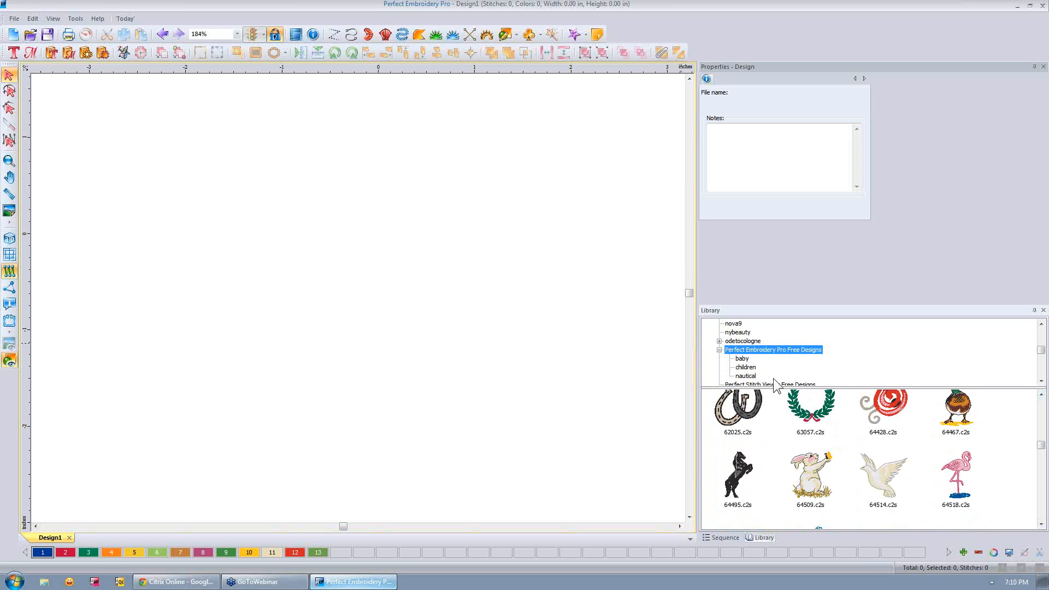
View the designs in the nautical folder, show the folder's contents in Windows Explorer from 49183.c2s, and make that window taller.
click(746, 376)
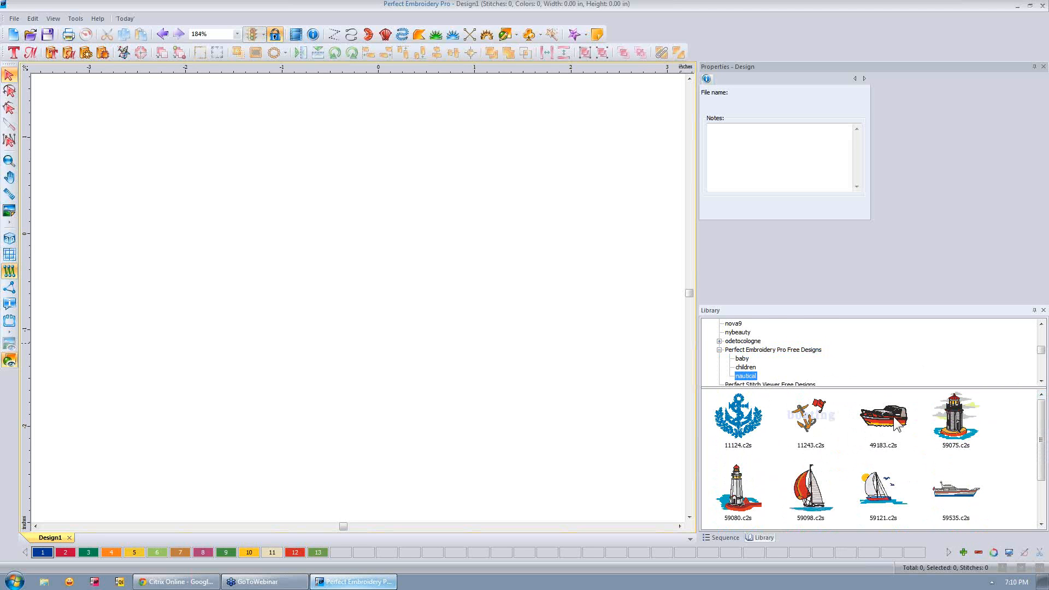
scroll(897, 424, down, 1)
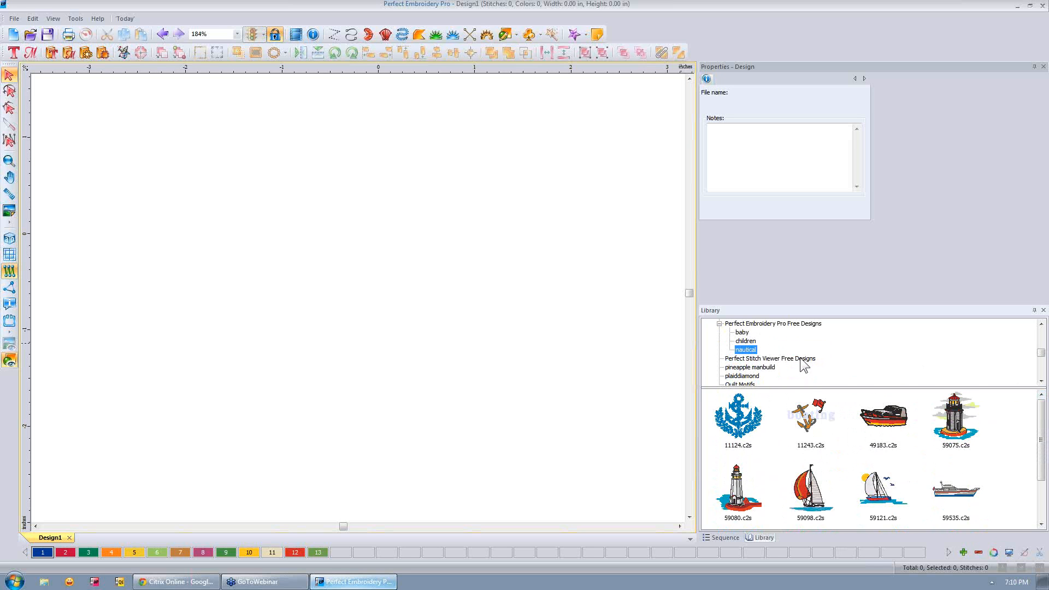
click(886, 421)
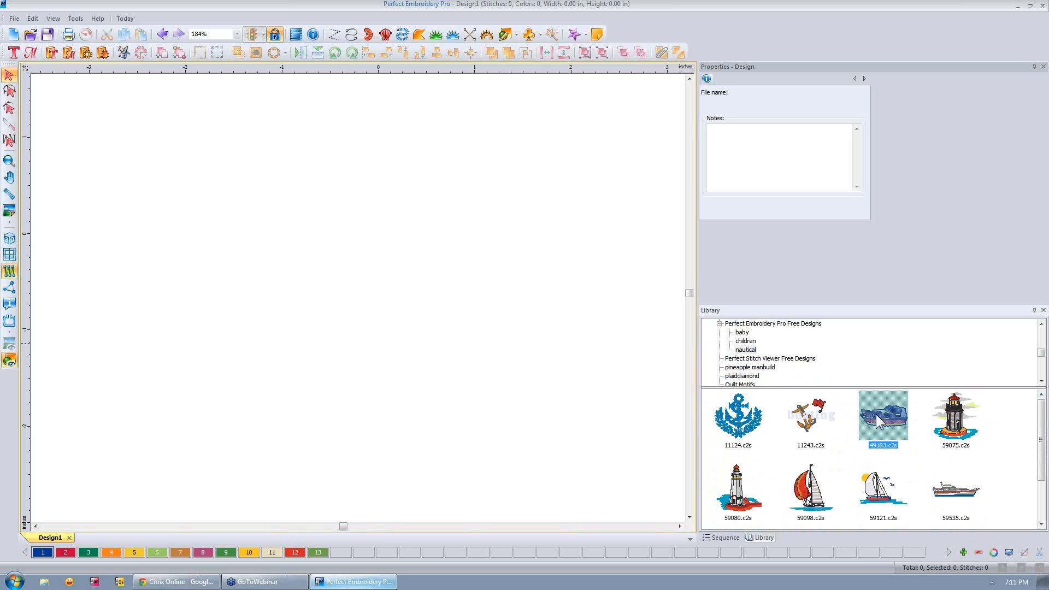
right_click(880, 422)
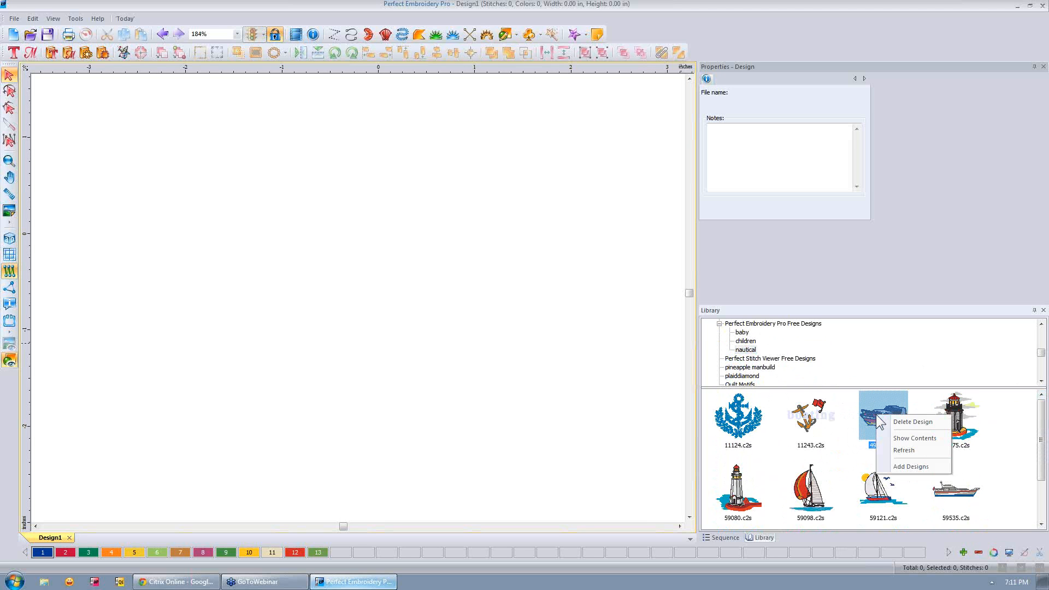
click(916, 438)
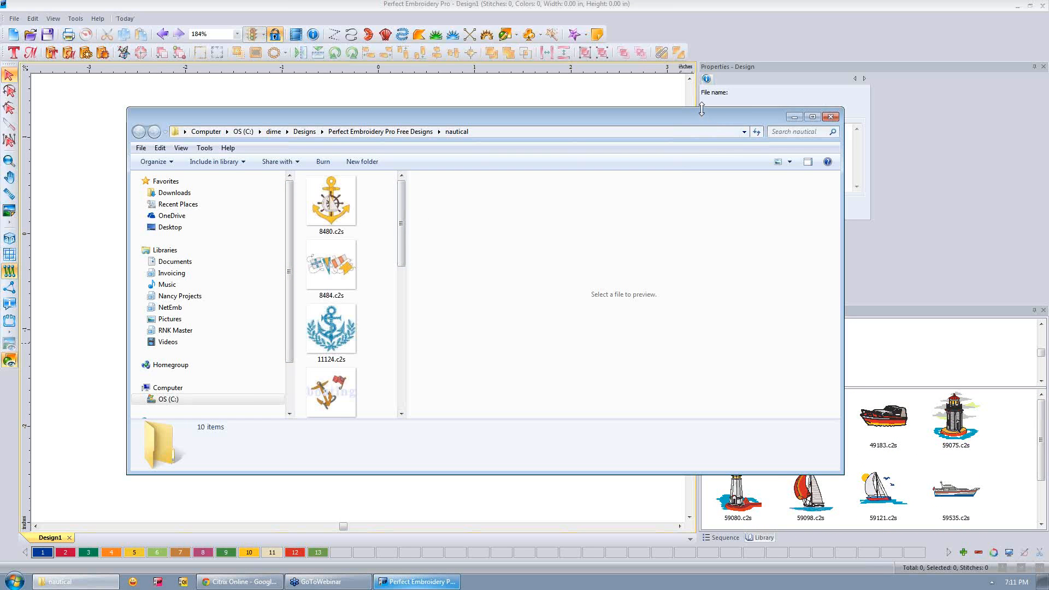
drag(701, 109, 701, 81)
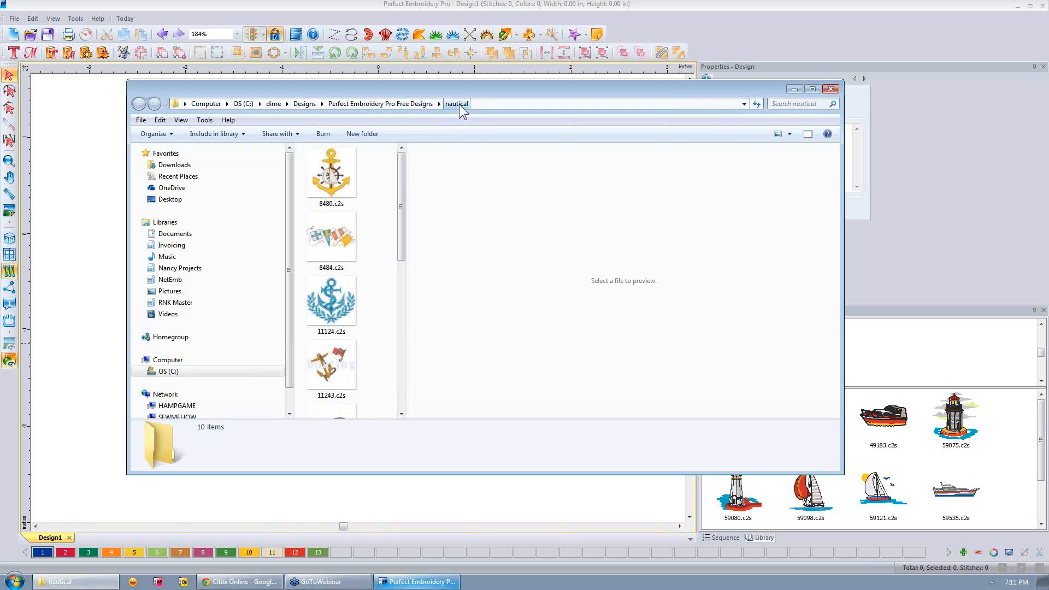
Go up to the Perfect Embroidery Pro Free Designs folder, widen its file list, and preview 53242.c2s and 53352.c2s.
click(357, 104)
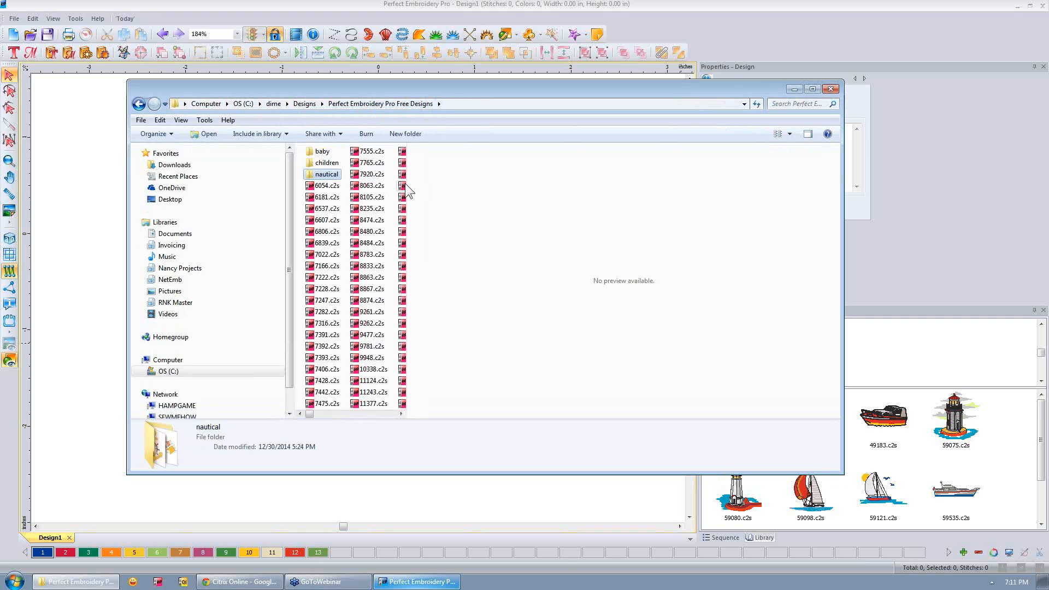
drag(405, 183, 591, 186)
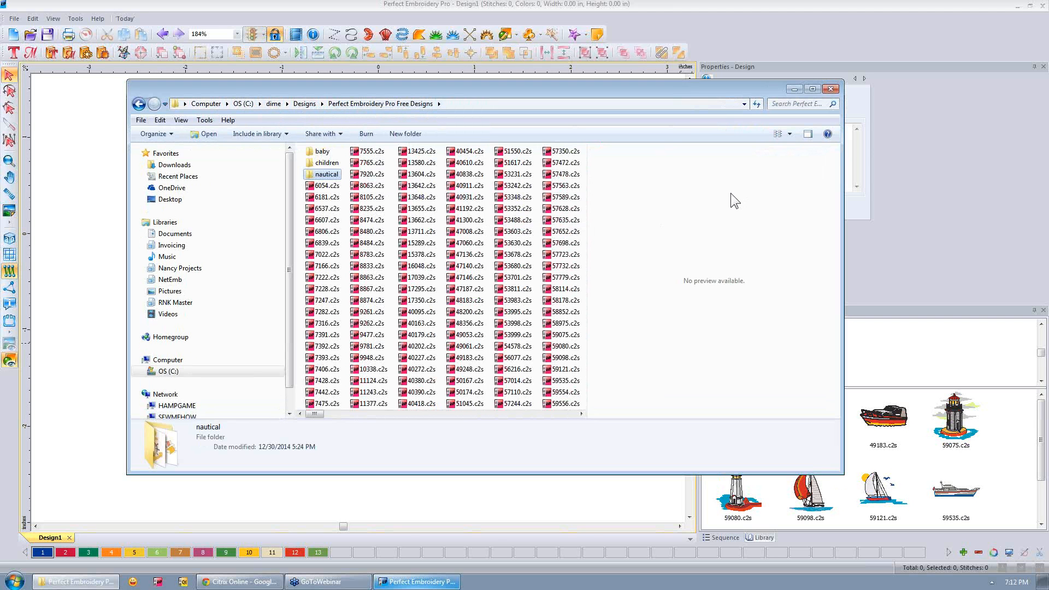
click(515, 185)
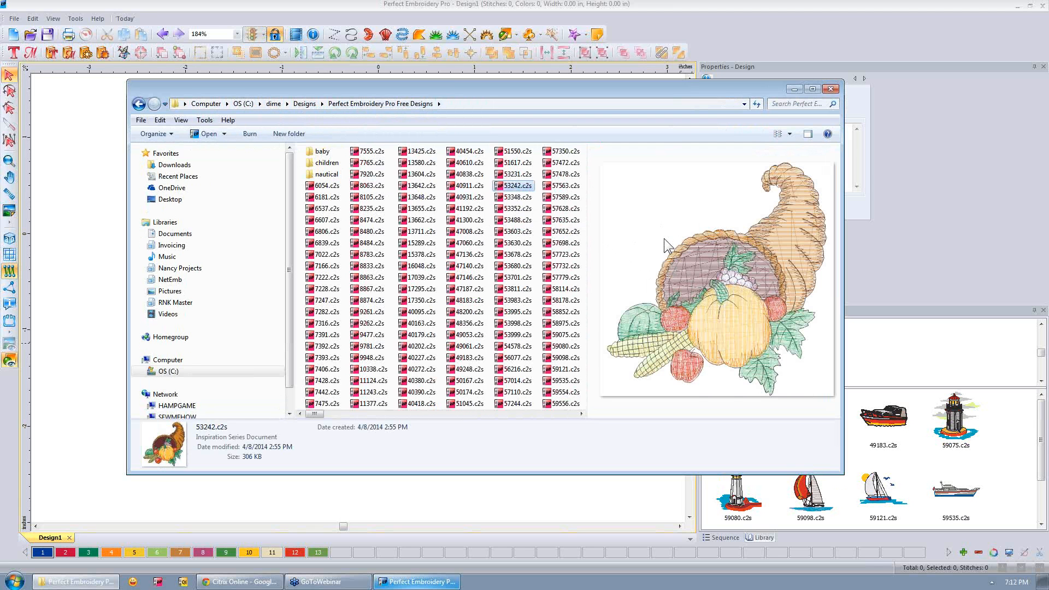
click(516, 209)
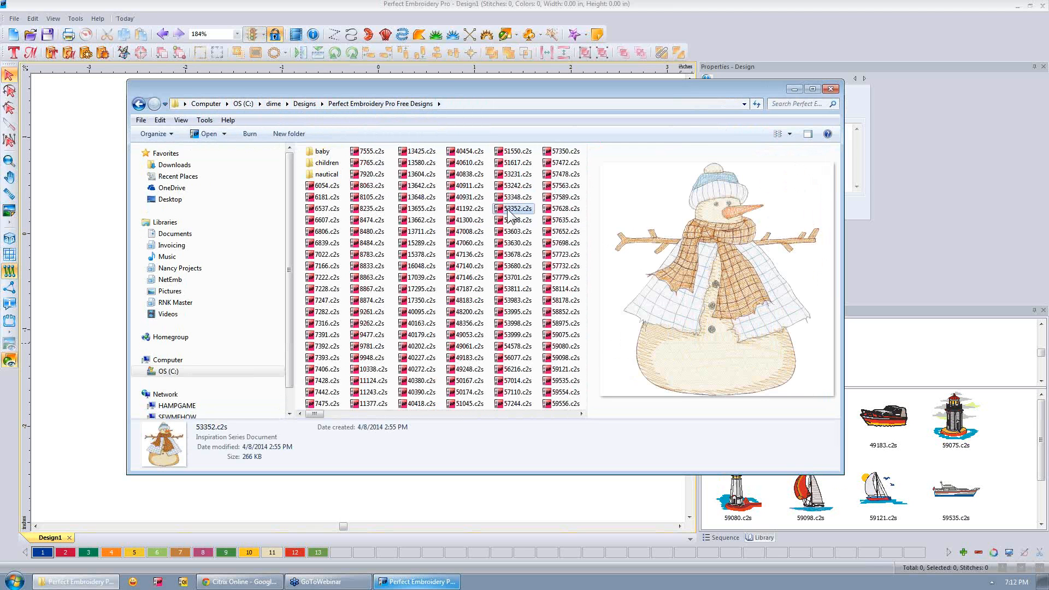
Display the folder's files as large icons and preview the designs 15378.c2s, 15289.c2s and 13711.c2s.
click(789, 134)
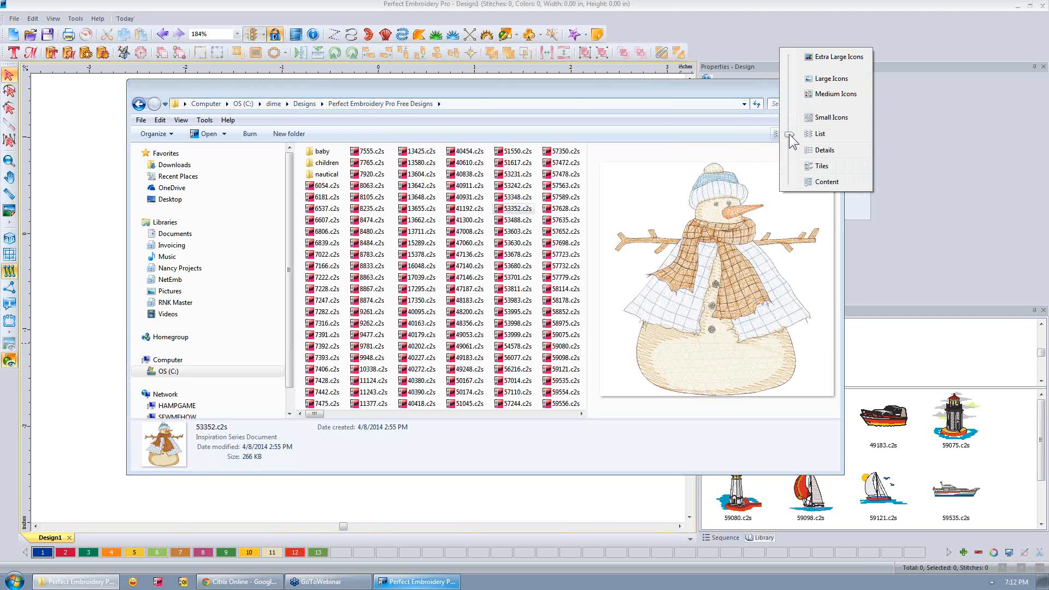
click(833, 81)
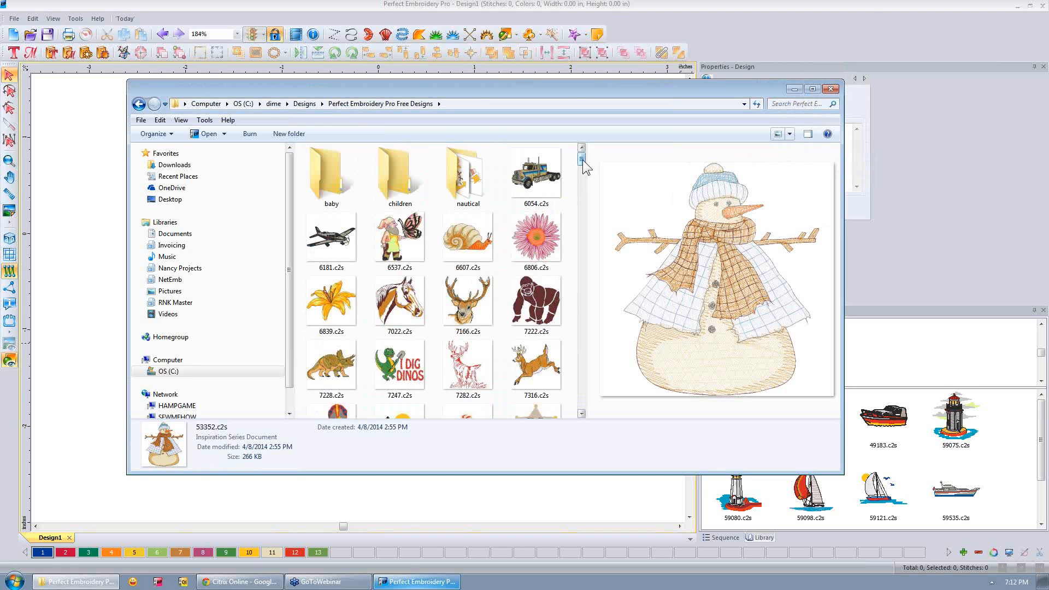
drag(582, 162, 585, 197)
click(539, 301)
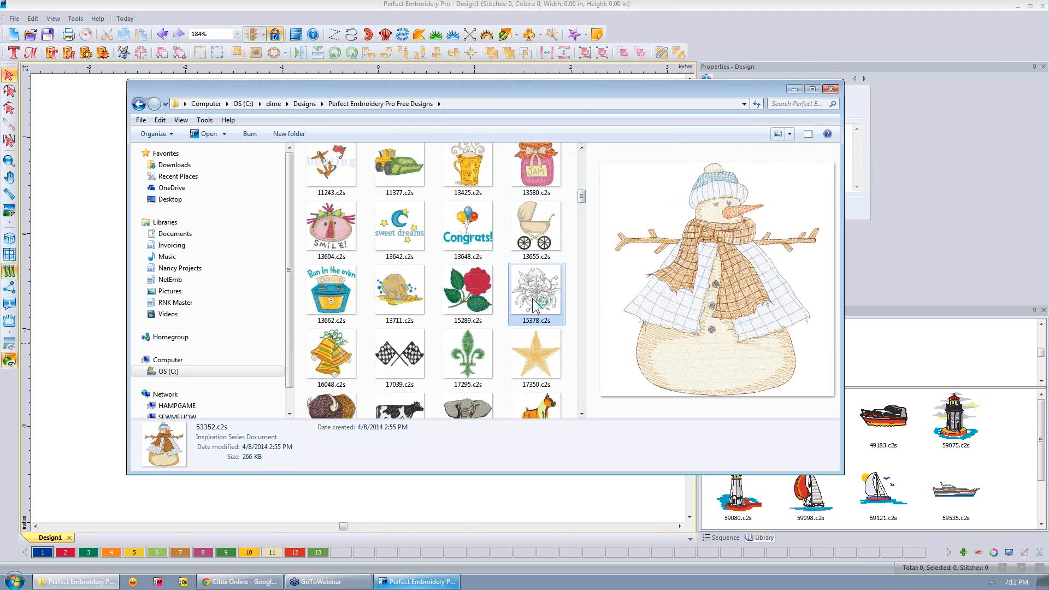
click(469, 293)
click(405, 295)
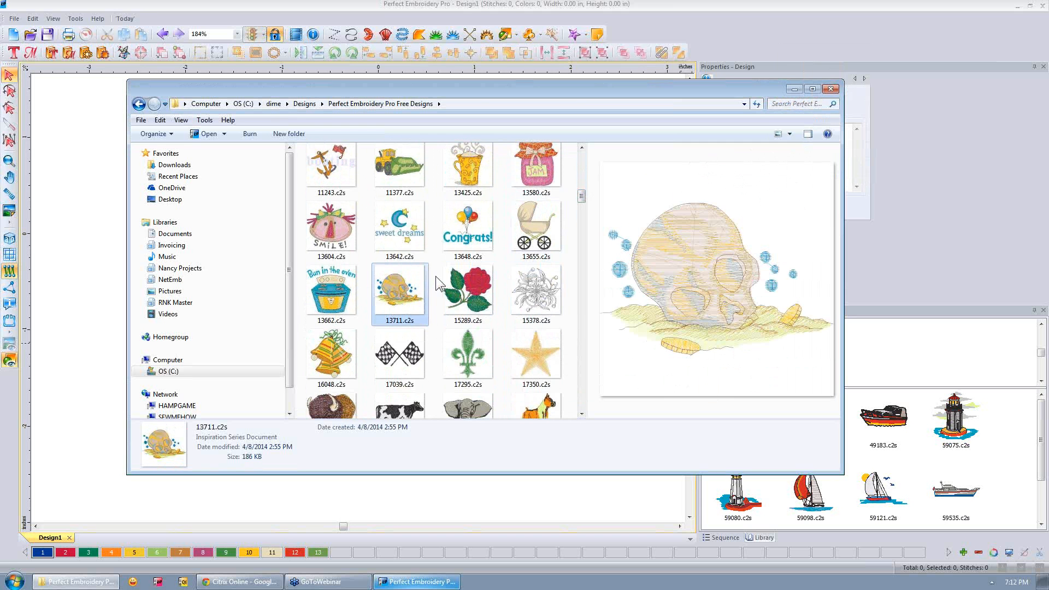
Preview the cockatoo design 40454.c2s and look through the folder's remaining design thumbnails.
drag(582, 192, 583, 208)
click(406, 279)
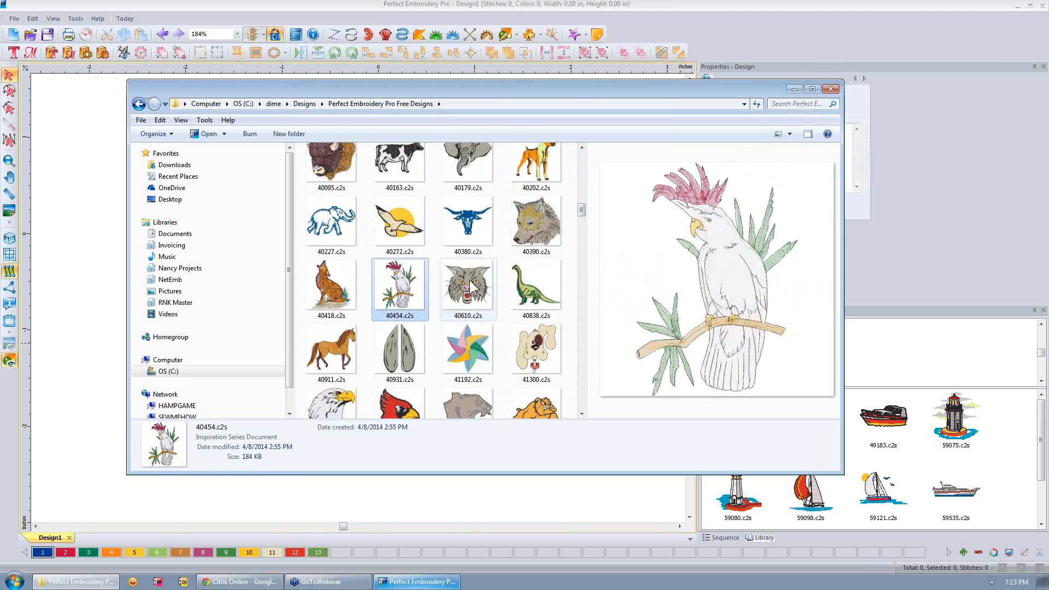
drag(583, 208, 581, 334)
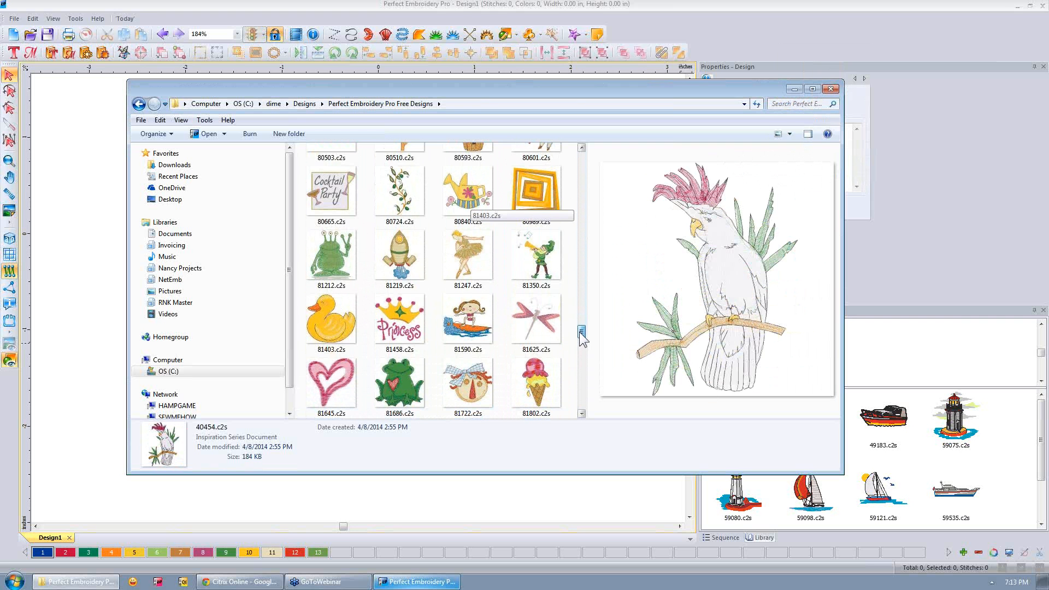
drag(583, 339, 576, 148)
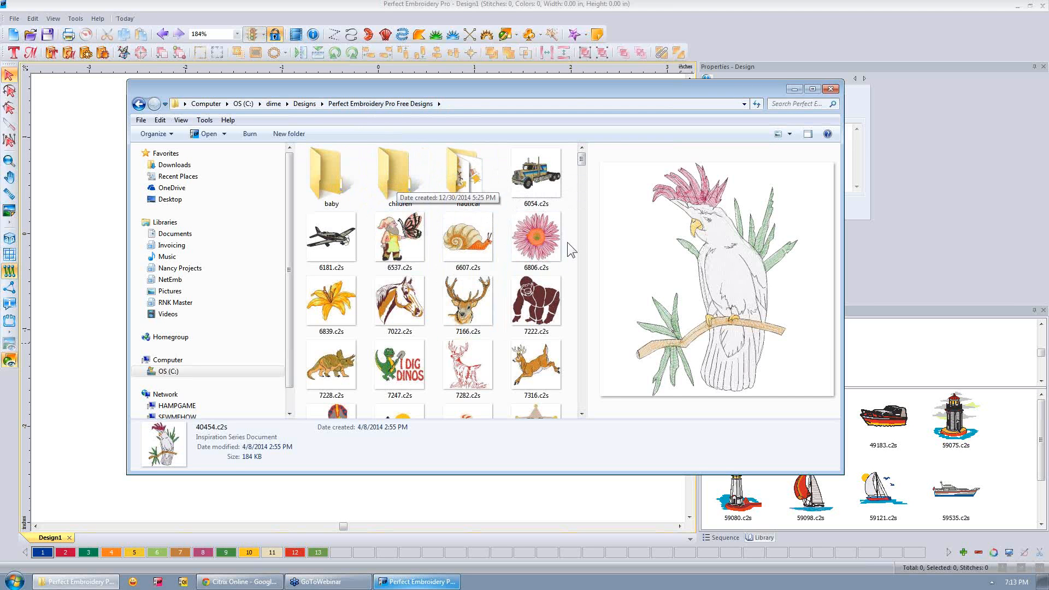
Copy the 13604.c2s design and paste it into the children folder.
drag(581, 159, 585, 194)
click(323, 213)
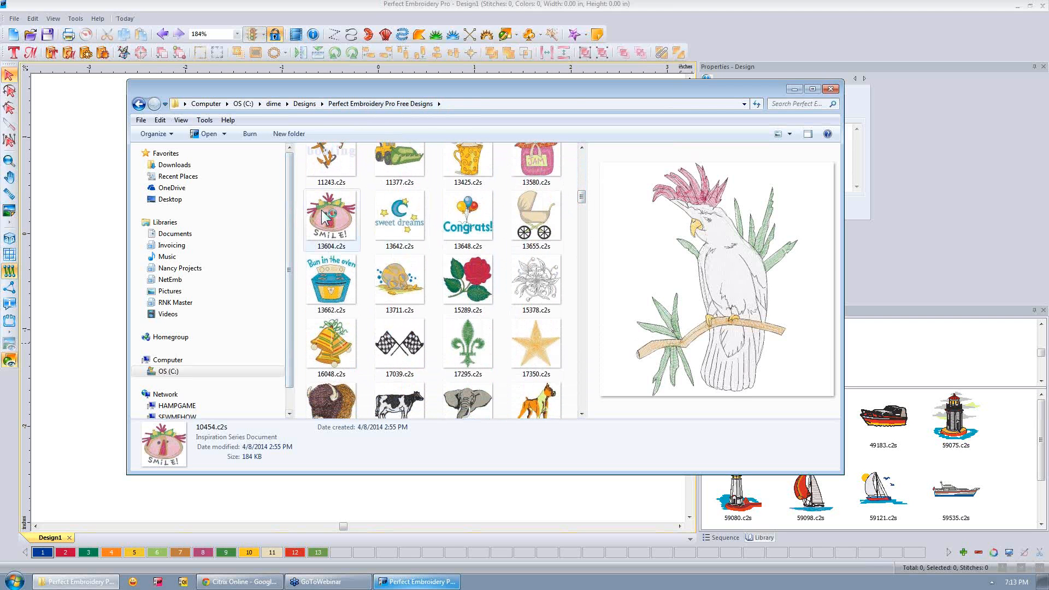
right_click(322, 212)
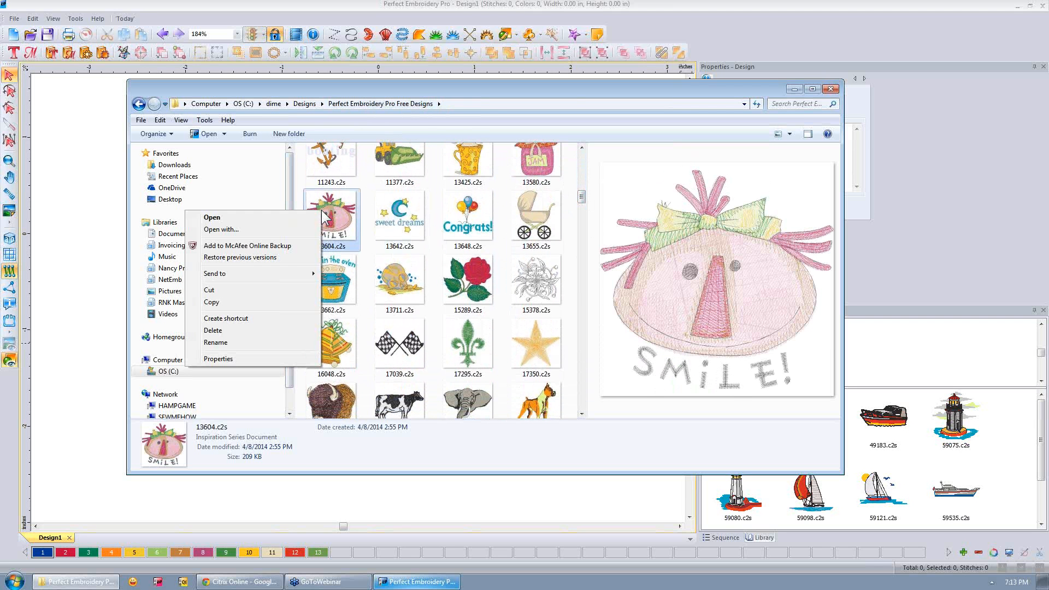
click(256, 303)
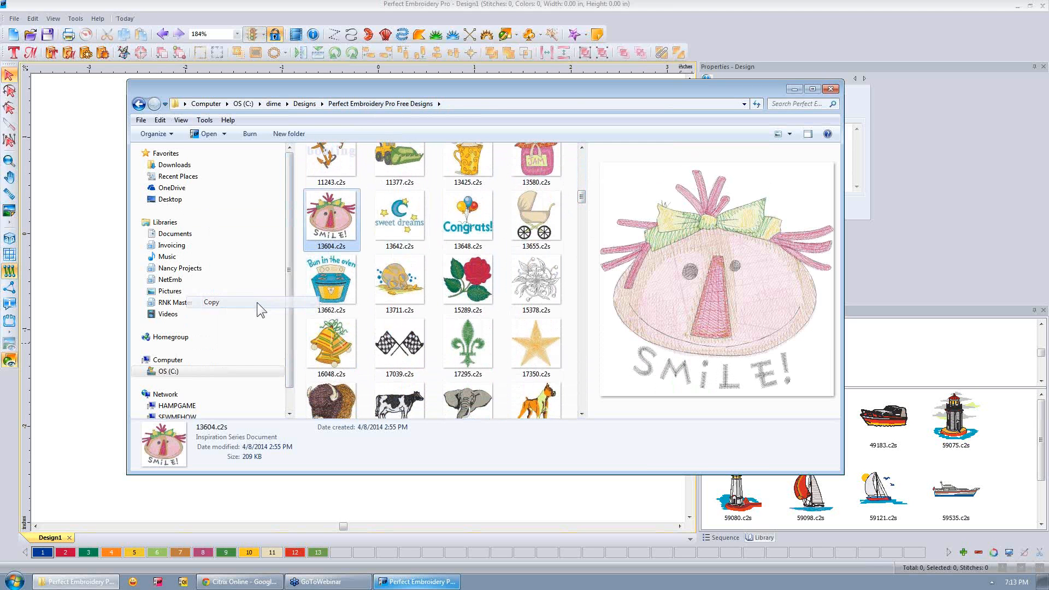
drag(583, 197, 582, 156)
click(390, 167)
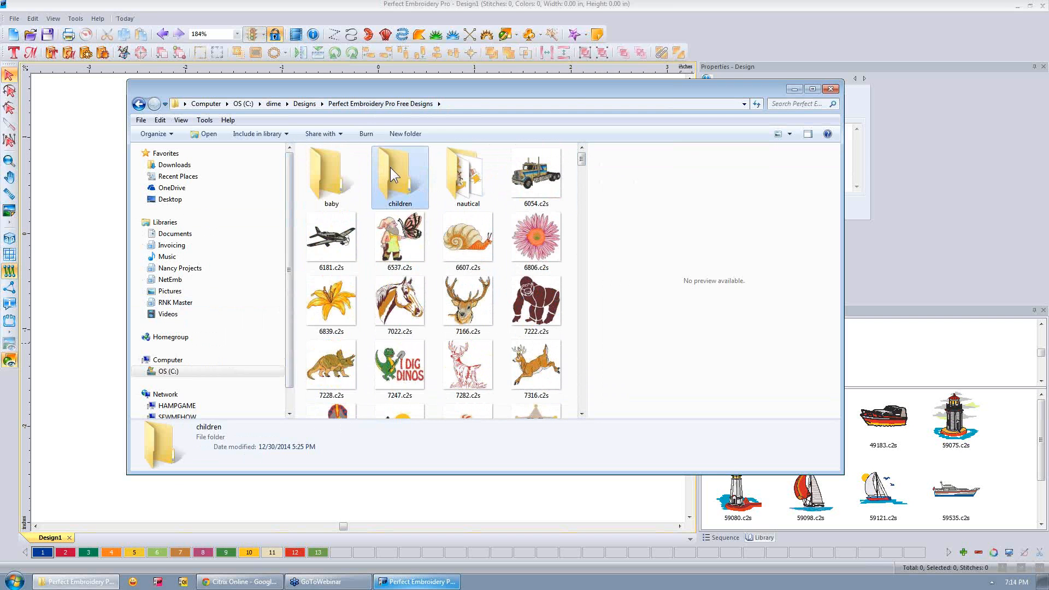
right_click(390, 167)
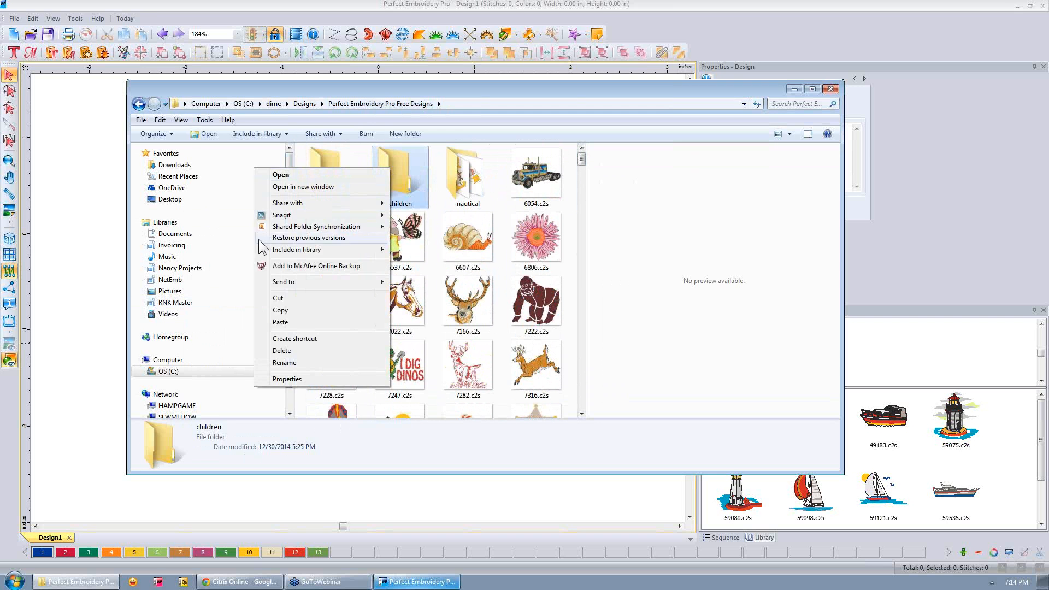
click(287, 322)
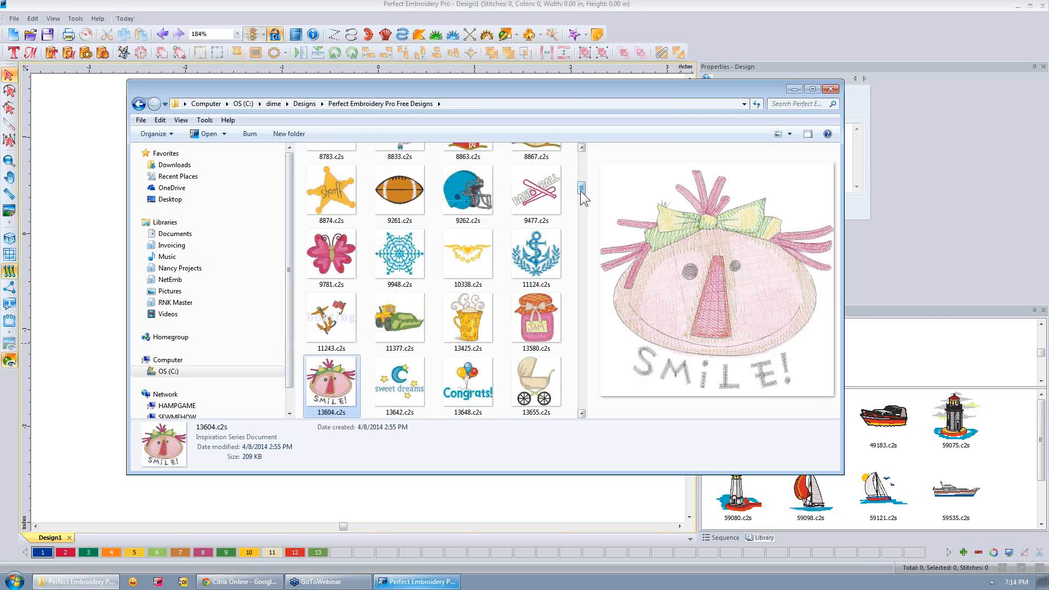
Open the children folder and display its contents as large icons.
drag(581, 192, 576, 155)
click(390, 183)
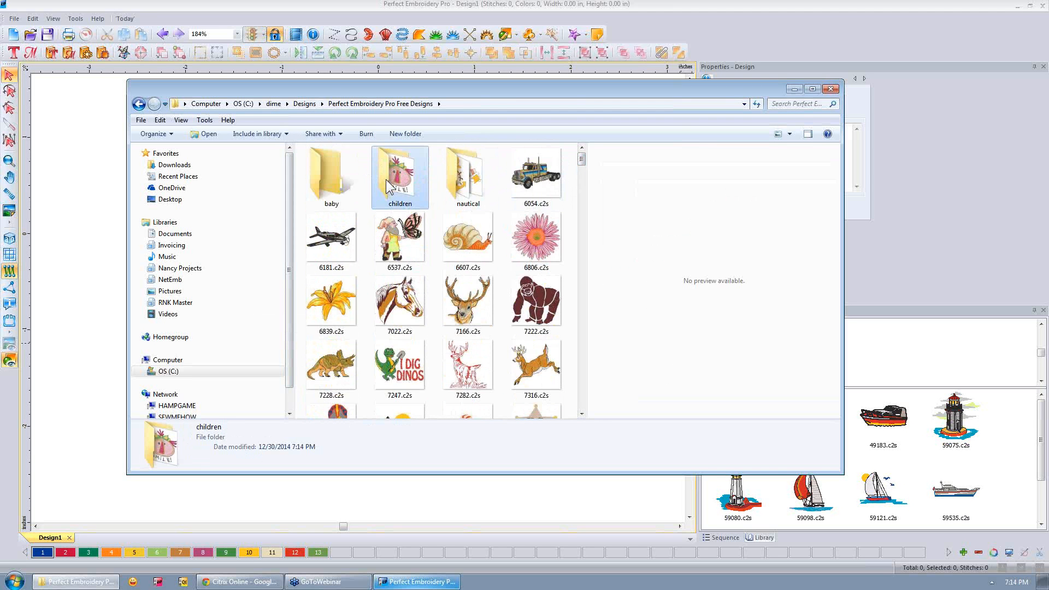
double_click(387, 180)
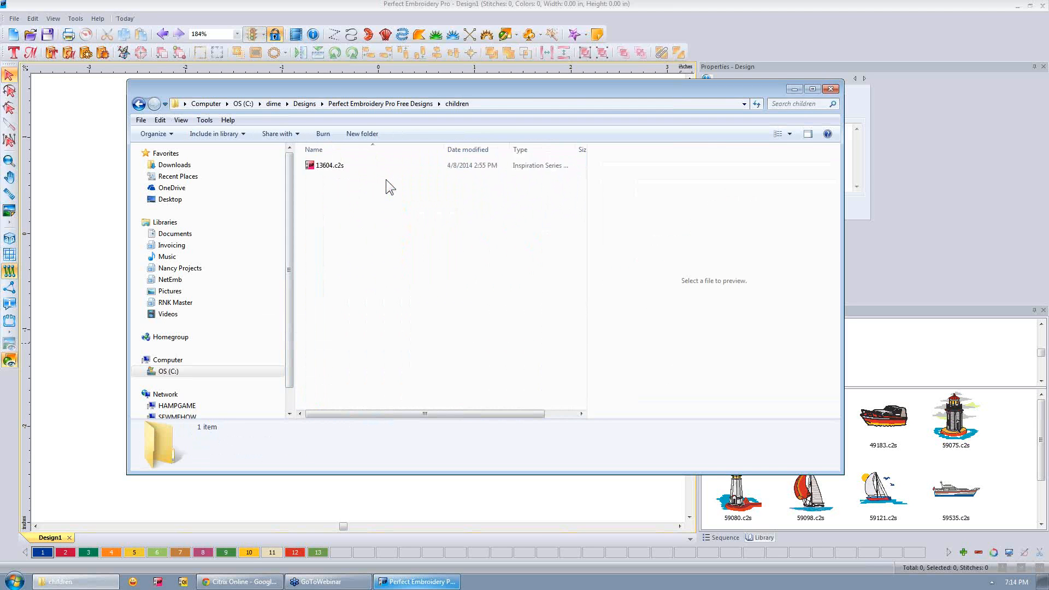
click(790, 135)
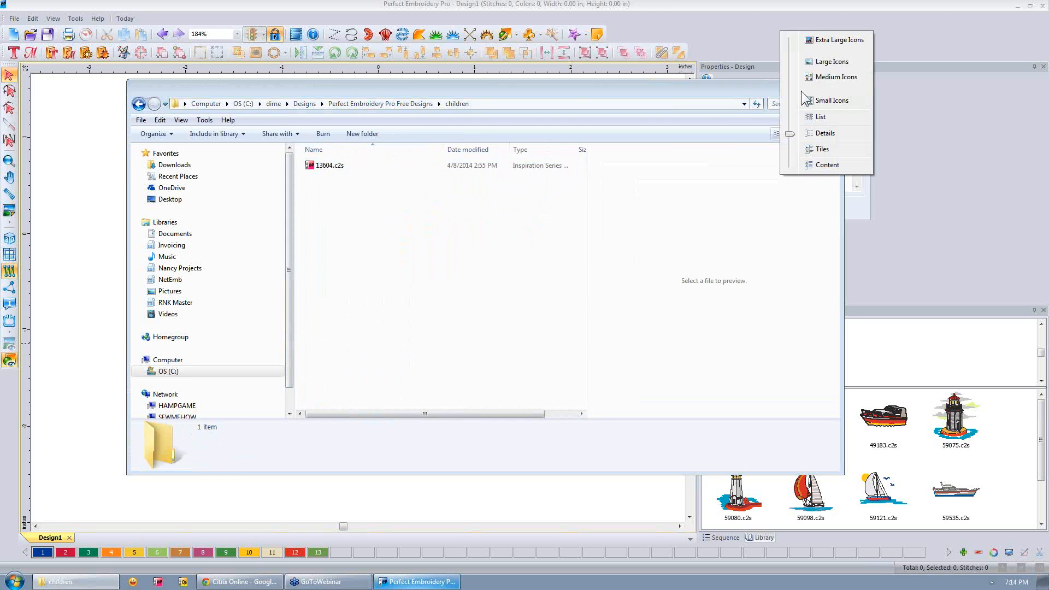
click(835, 63)
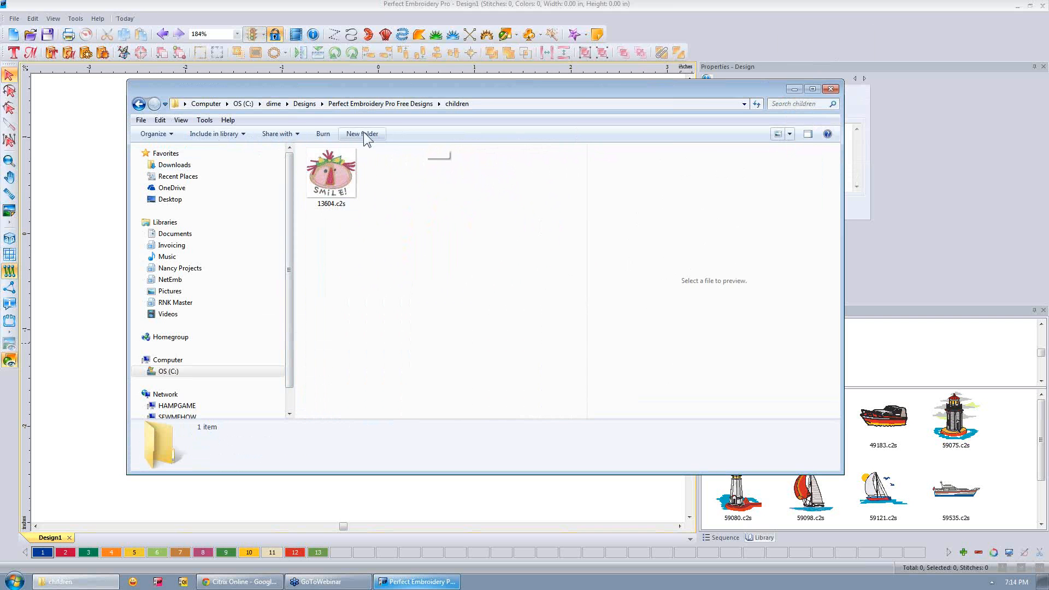
Return to the Perfect Embroidery Pro Free Designs folder and select 53983.c2s, 53995.c2s and 53998.c2s together.
click(354, 106)
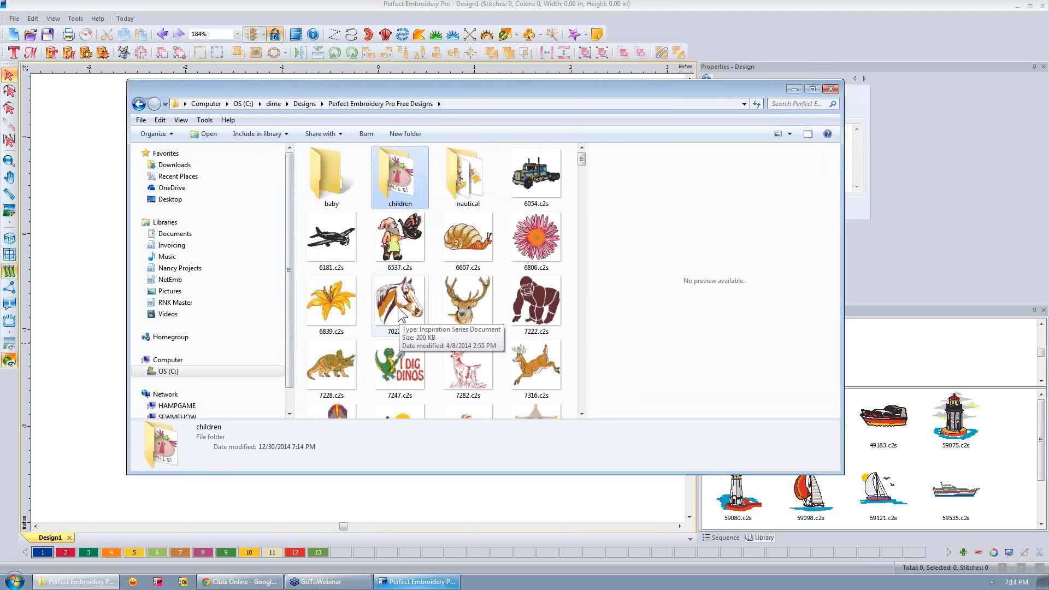
drag(582, 157, 587, 181)
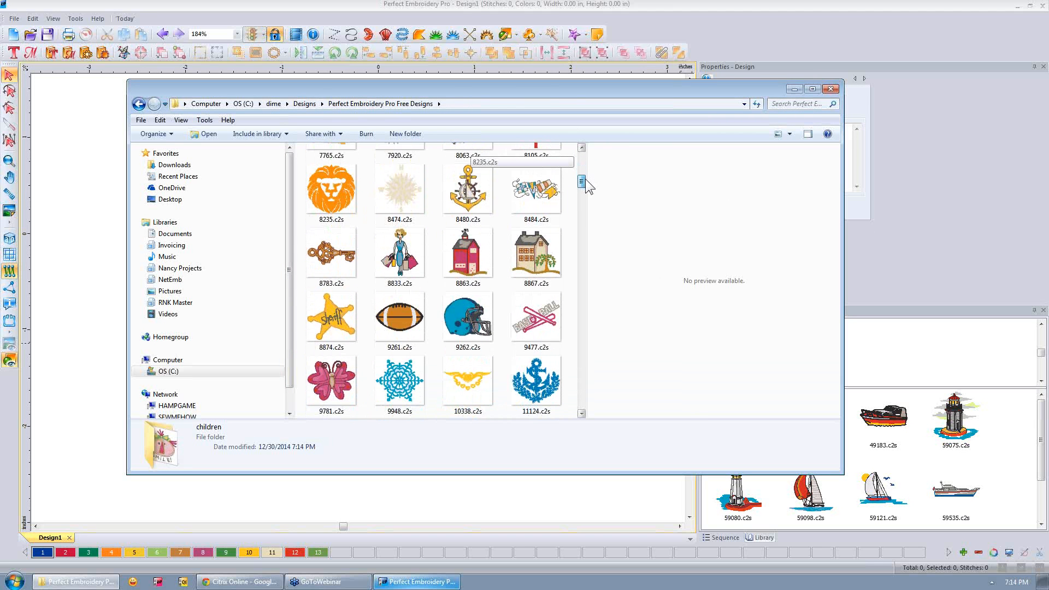
scroll(587, 193, down, 5)
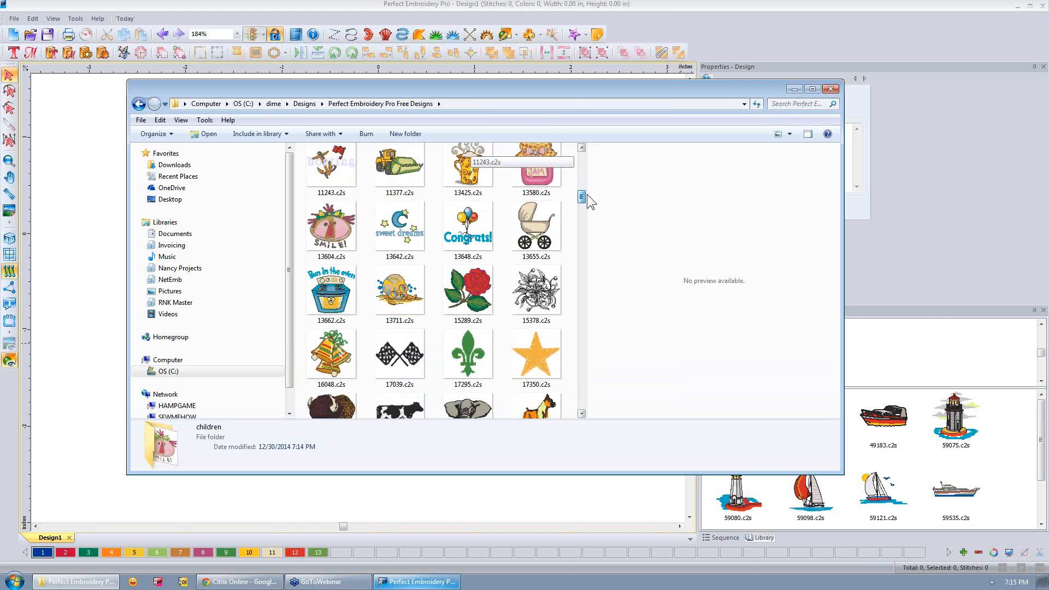
scroll(590, 206, up, 1)
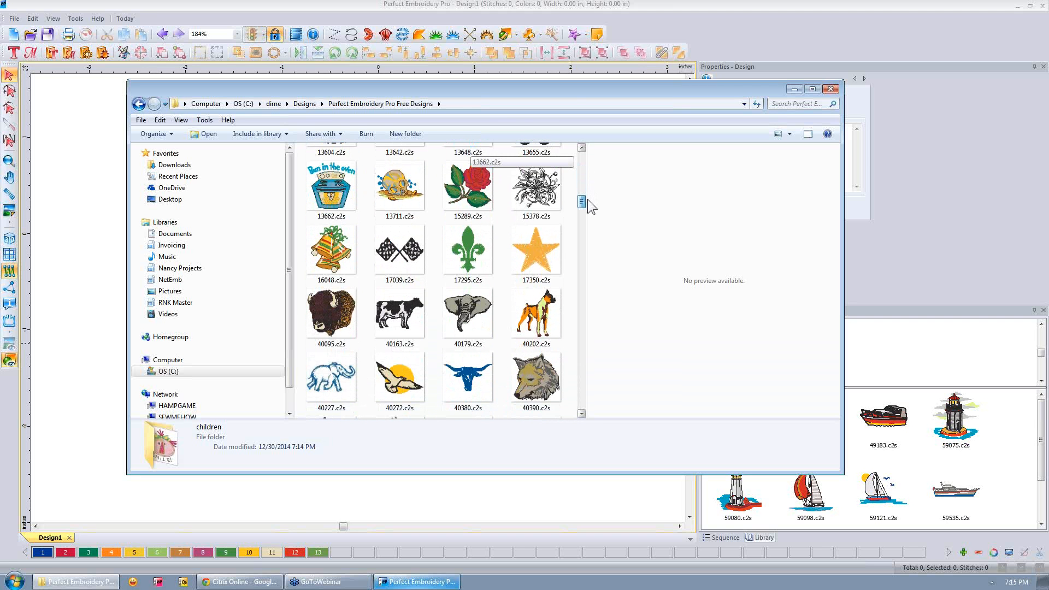
scroll(589, 202, down, 1)
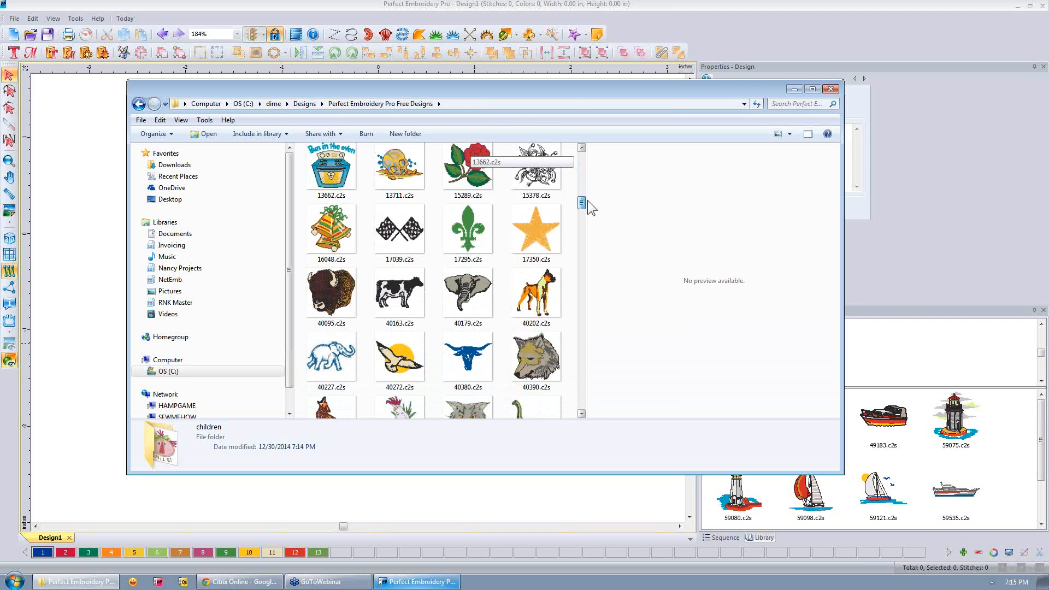
scroll(588, 211, down, 3)
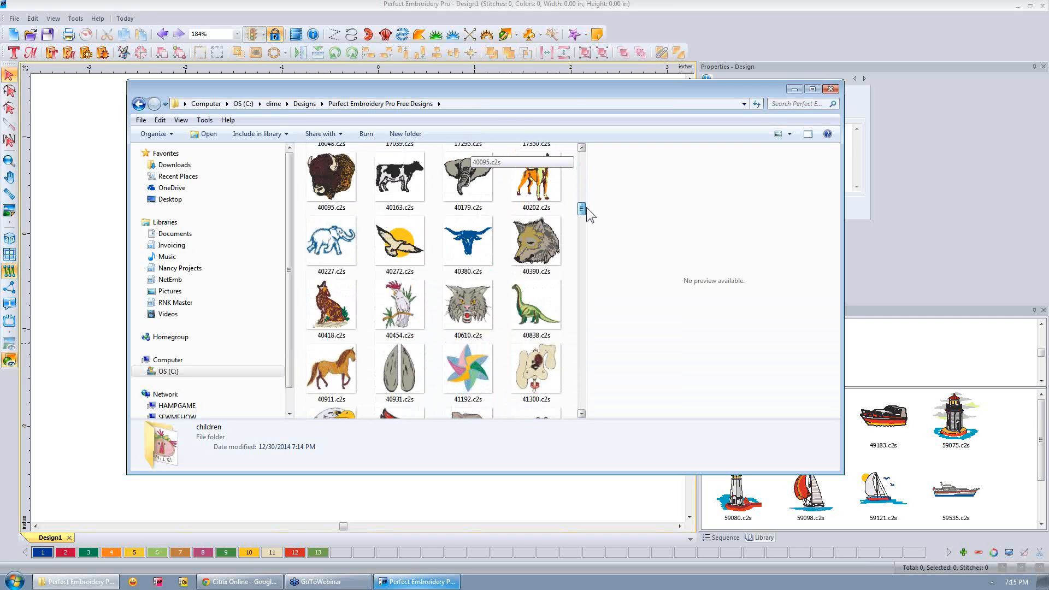
scroll(587, 214, down, 3)
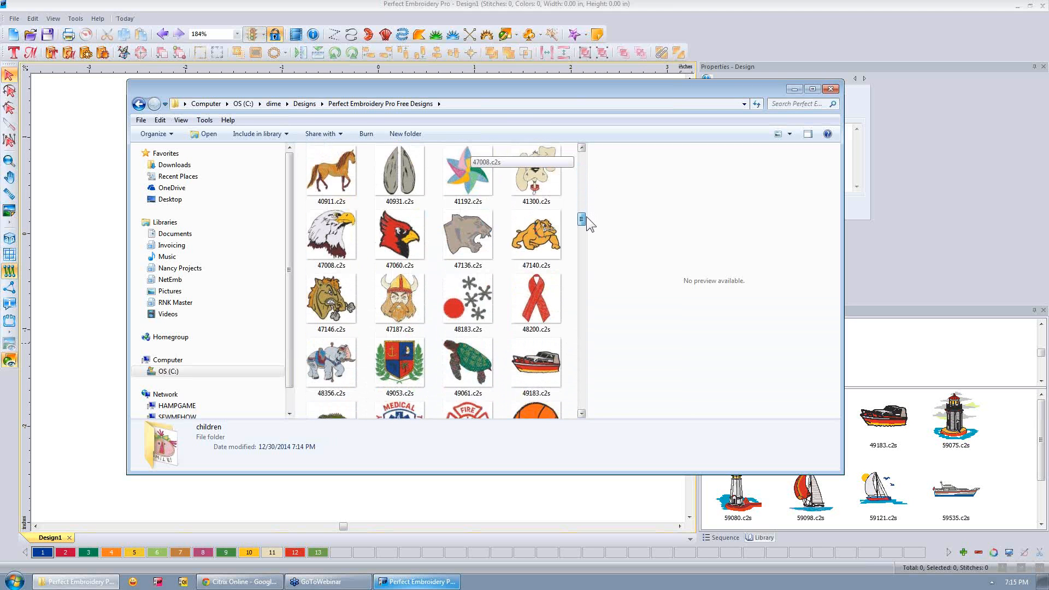
scroll(588, 221, down, 5)
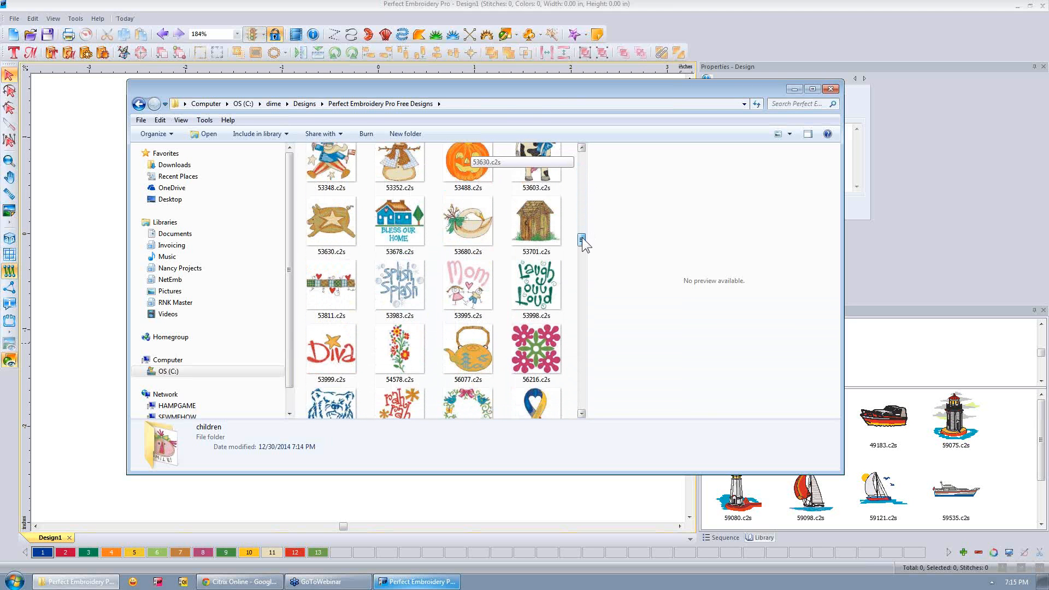
click(395, 269)
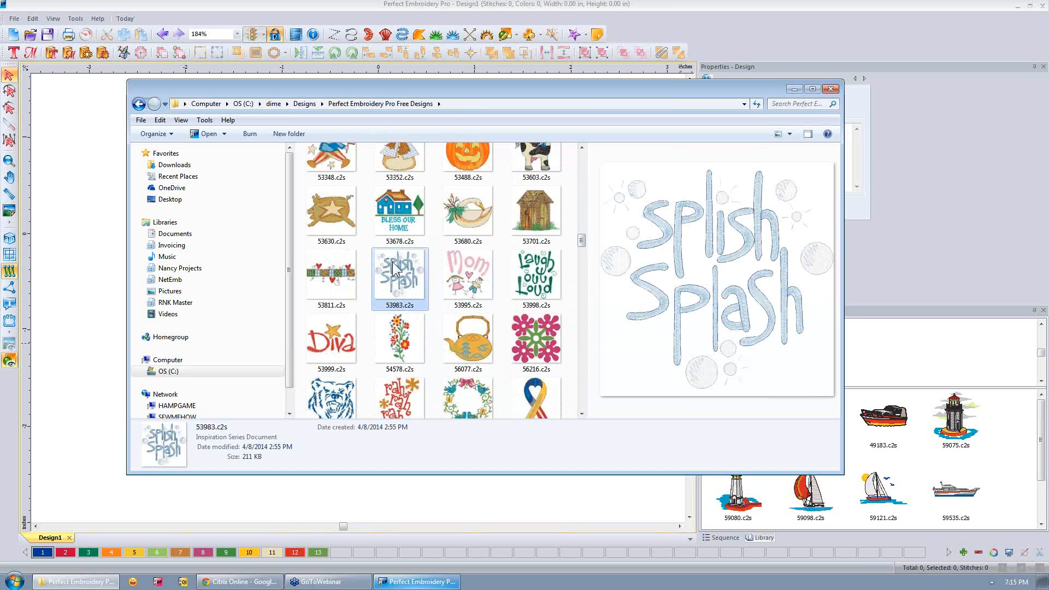
ctrl+click(468, 268)
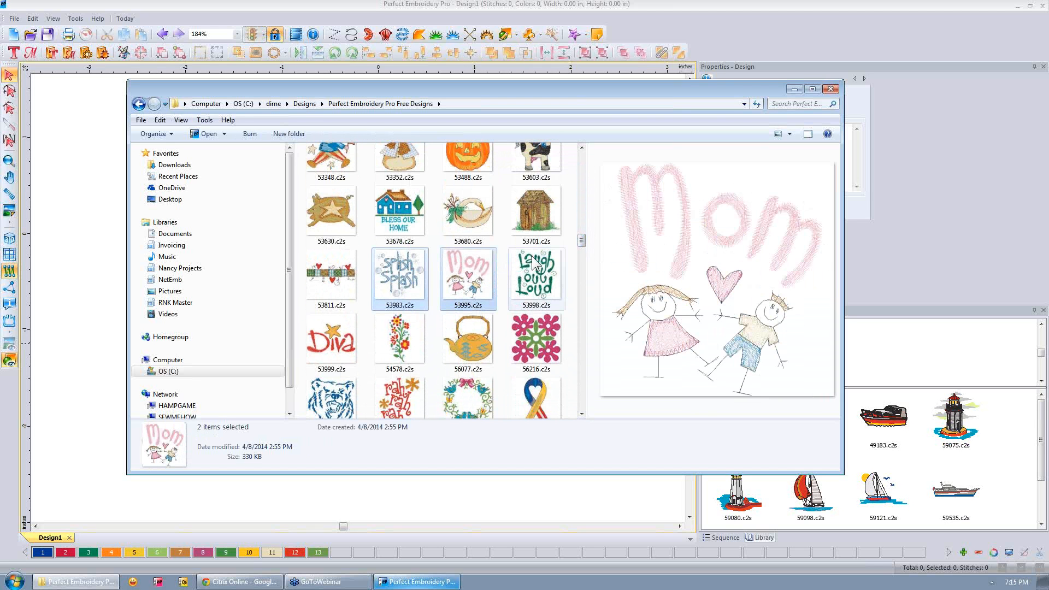
ctrl+click(547, 266)
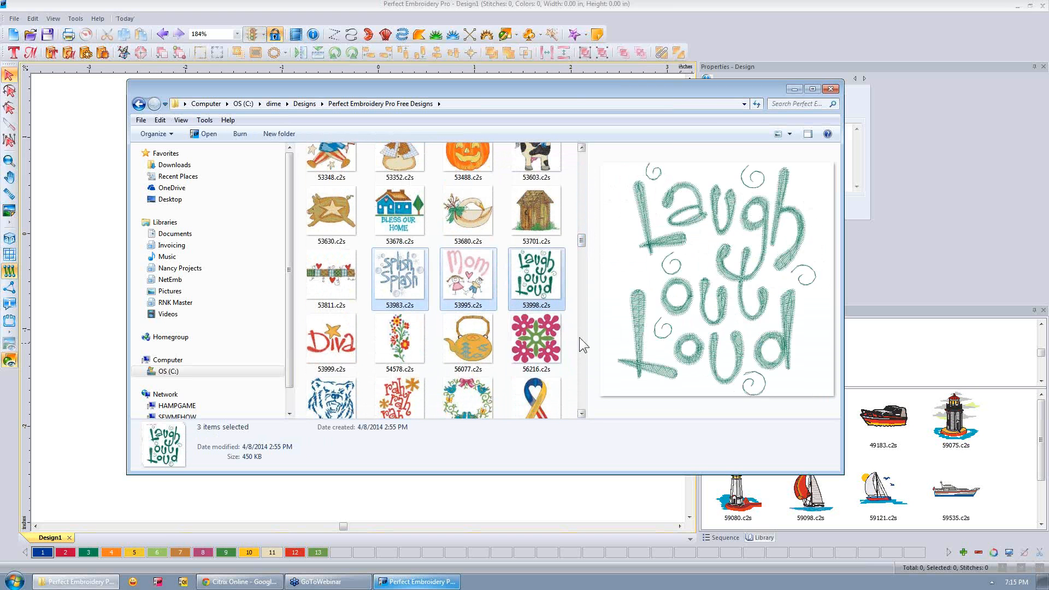
Add the 64542.c2s quacking ducks design to the current multi-file selection.
click(582, 414)
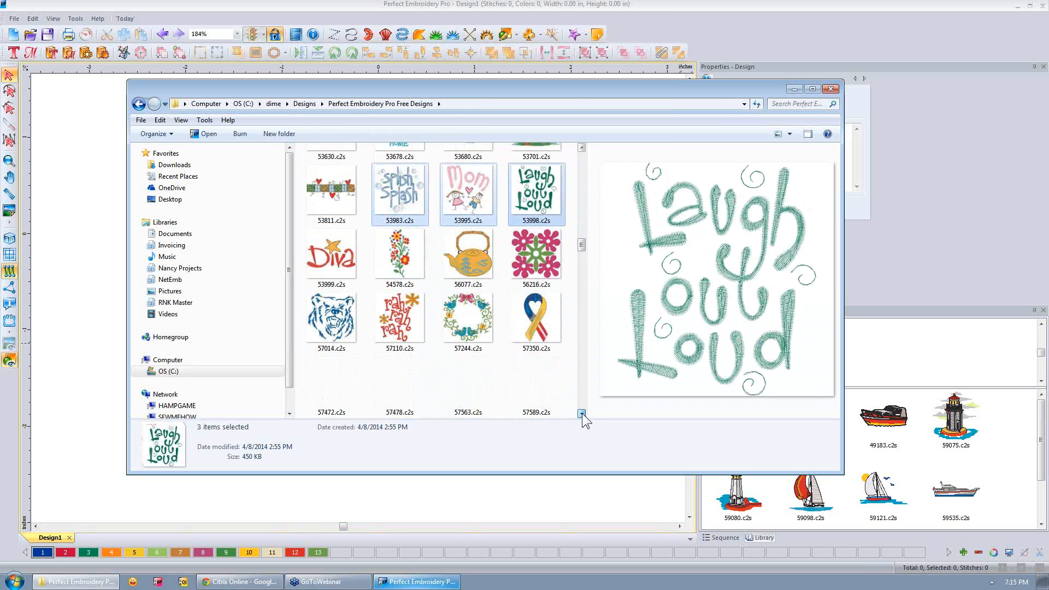
click(581, 414)
click(582, 413)
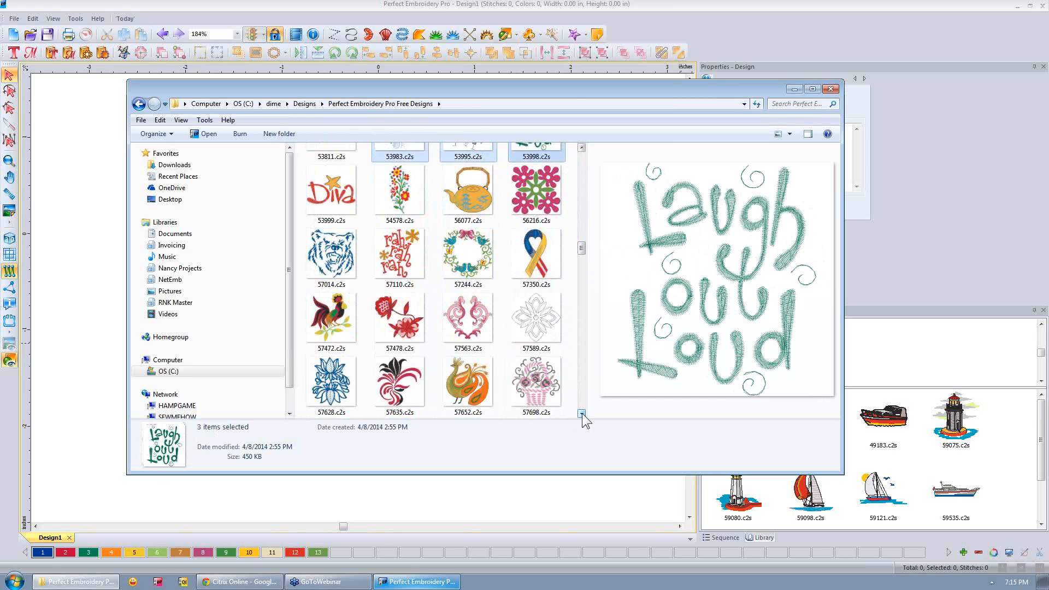
click(582, 414)
click(581, 413)
click(582, 414)
click(582, 413)
click(582, 413)
click(581, 414)
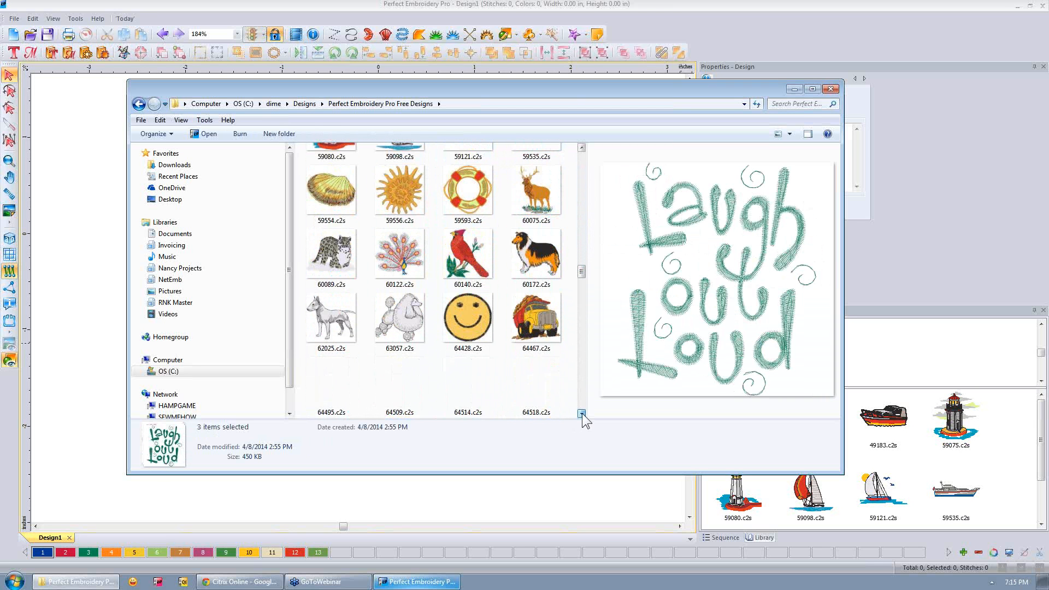
click(582, 413)
click(581, 414)
click(581, 414)
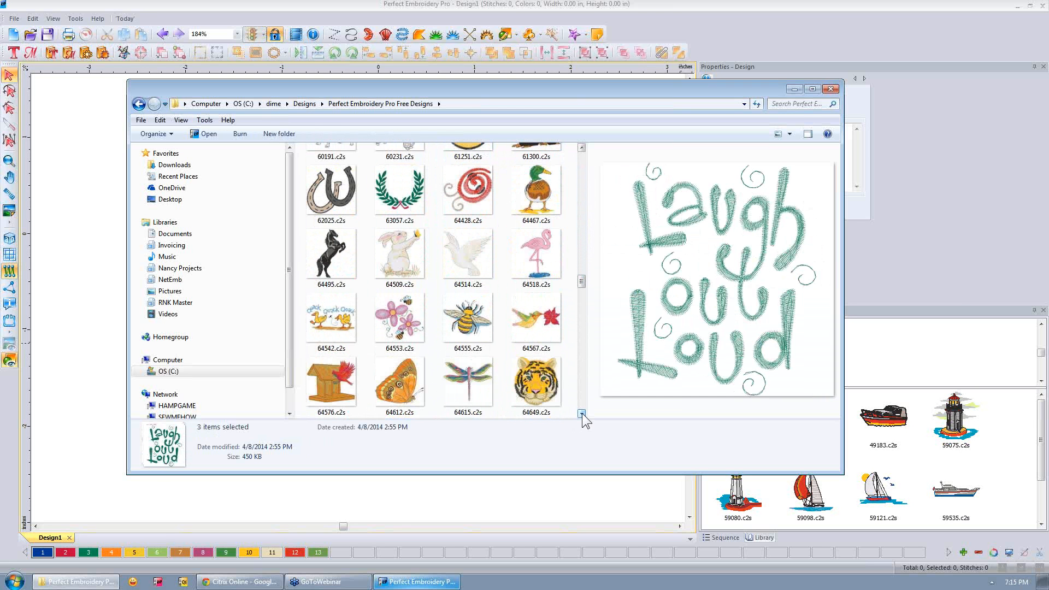
ctrl+click(337, 310)
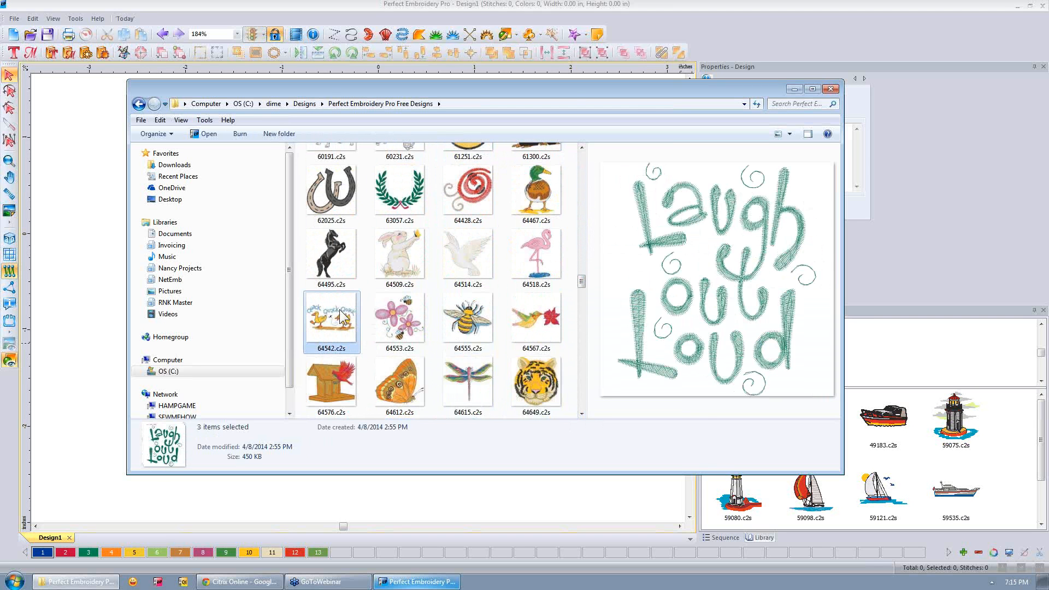
Add the 64853.c2s hen-and-frog design and the 65884.c2s pig design to the selection.
click(582, 414)
click(581, 414)
click(581, 413)
click(581, 414)
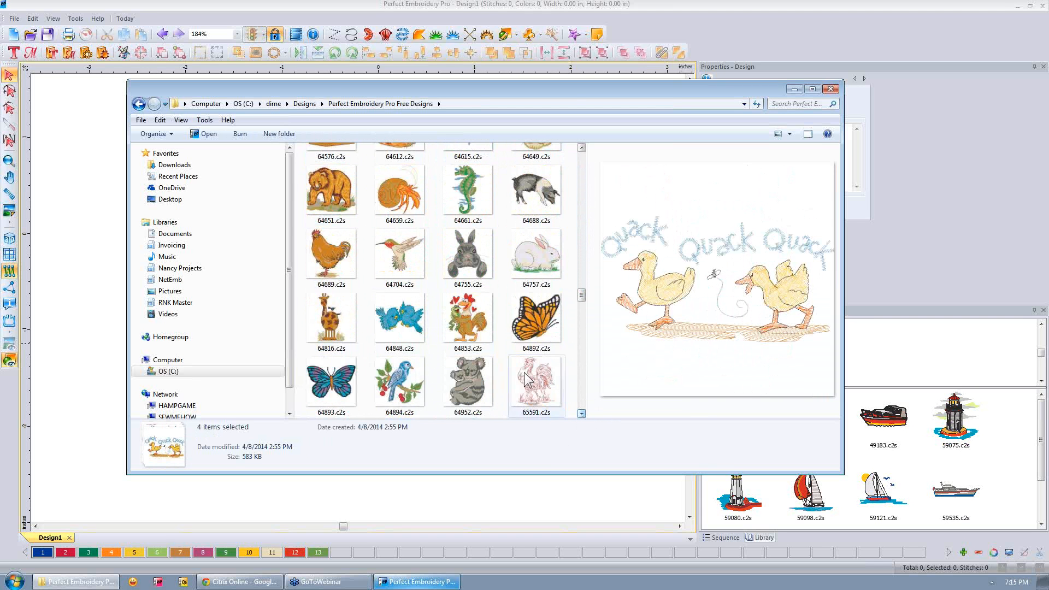
ctrl+click(464, 312)
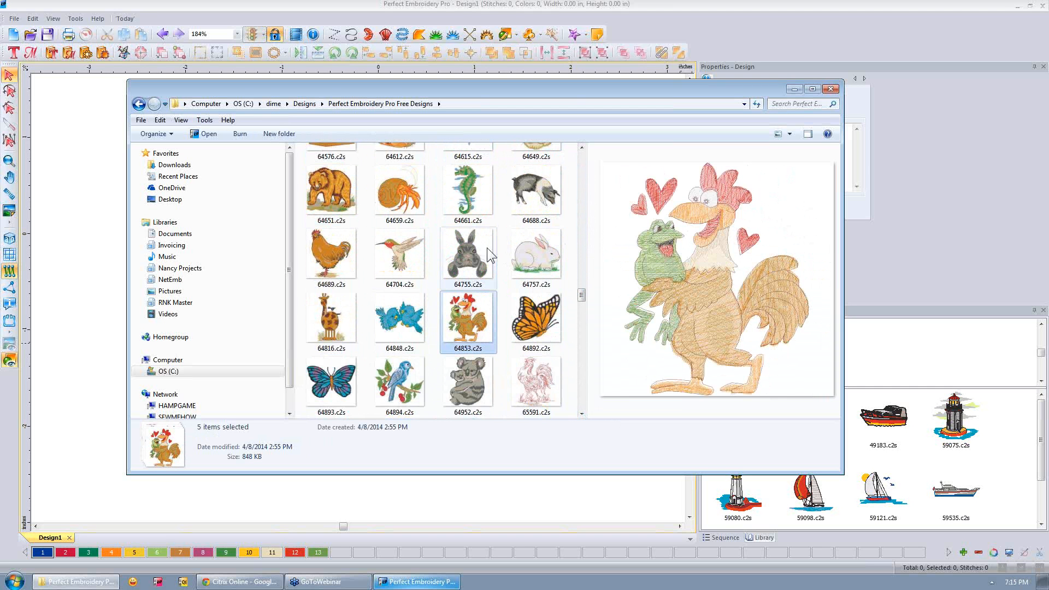
click(582, 414)
click(582, 414)
click(581, 413)
click(581, 413)
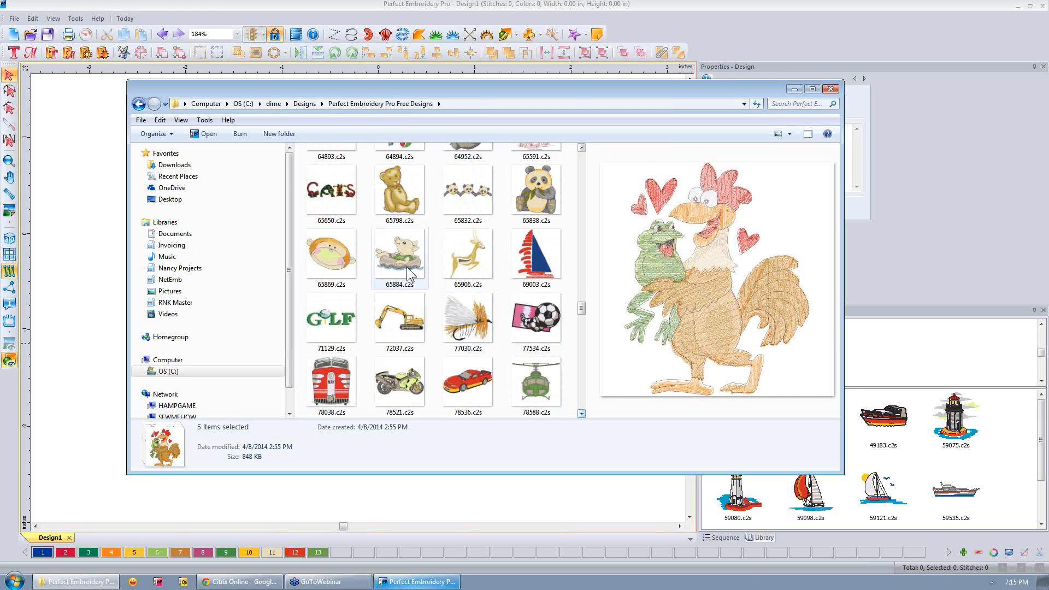
ctrl+click(396, 251)
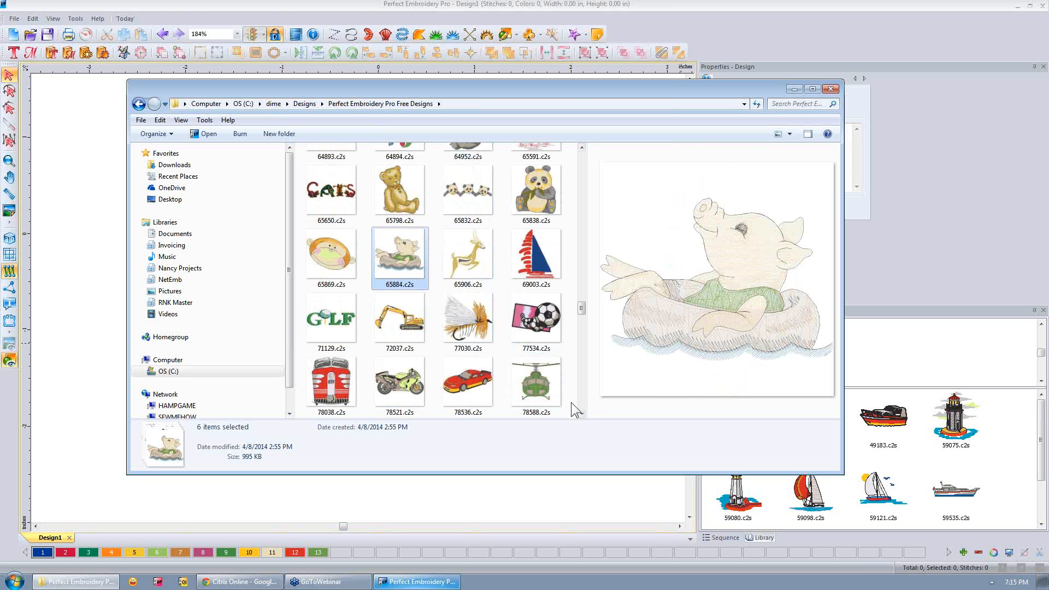
Add the 81458.c2s Princess crown and the 81929.c2s girl-in-hat designs to the selection.
click(582, 413)
click(582, 414)
click(581, 414)
click(581, 414)
click(582, 413)
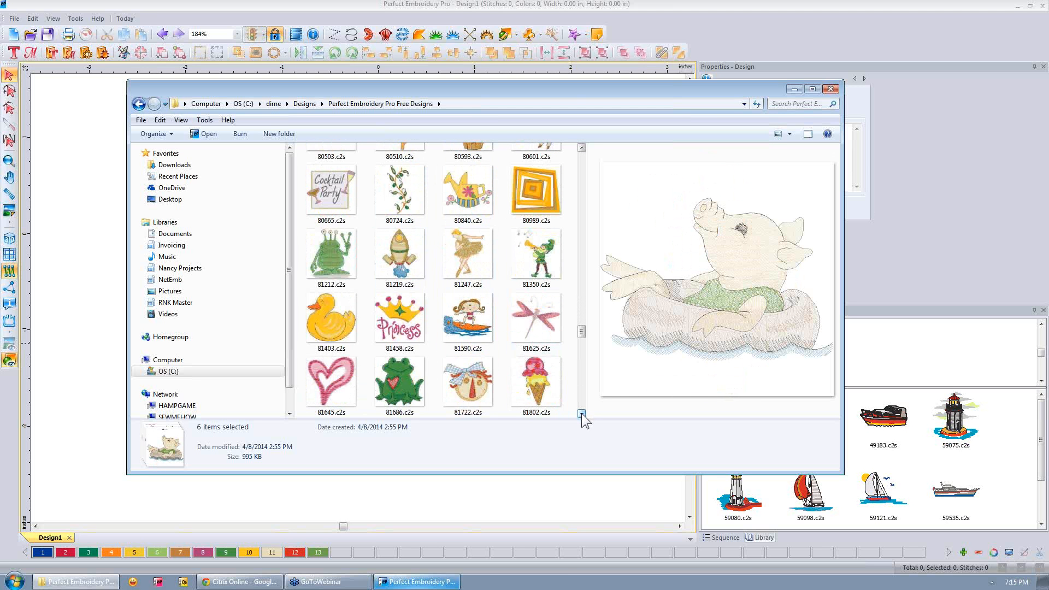
ctrl+click(389, 302)
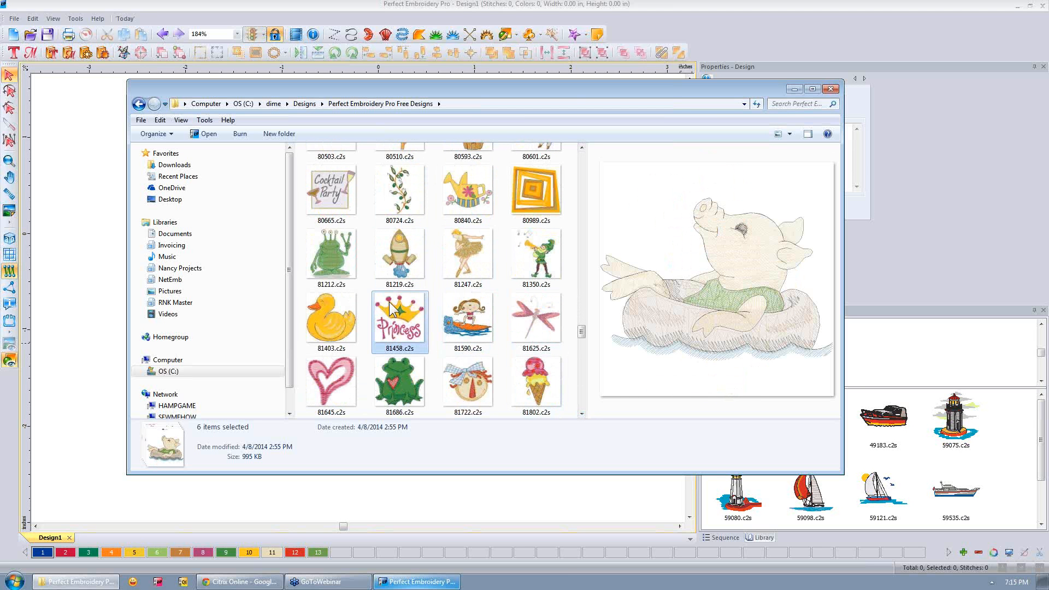
click(581, 413)
click(581, 413)
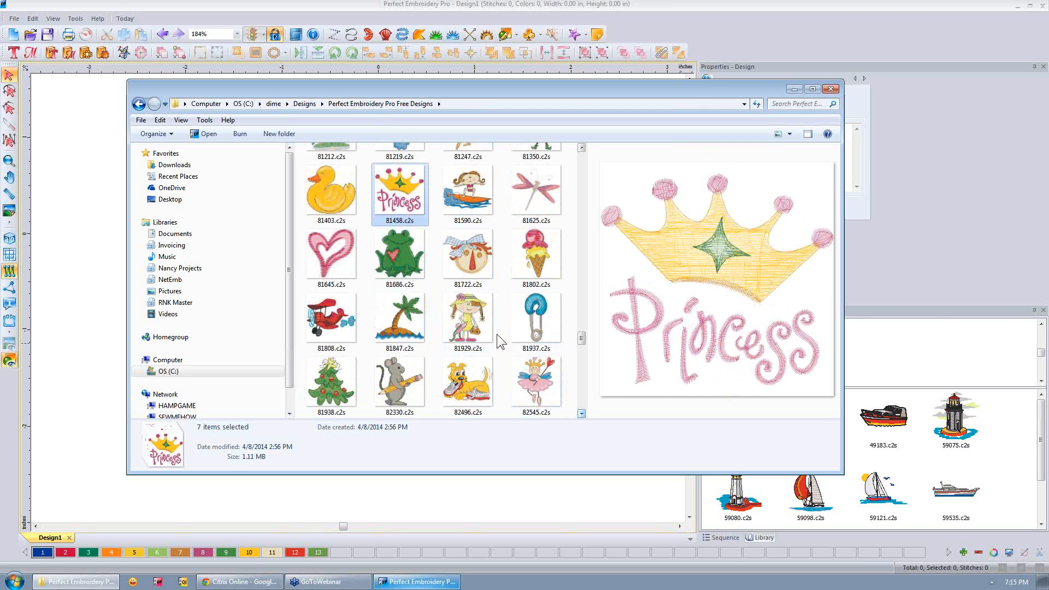
ctrl+click(472, 320)
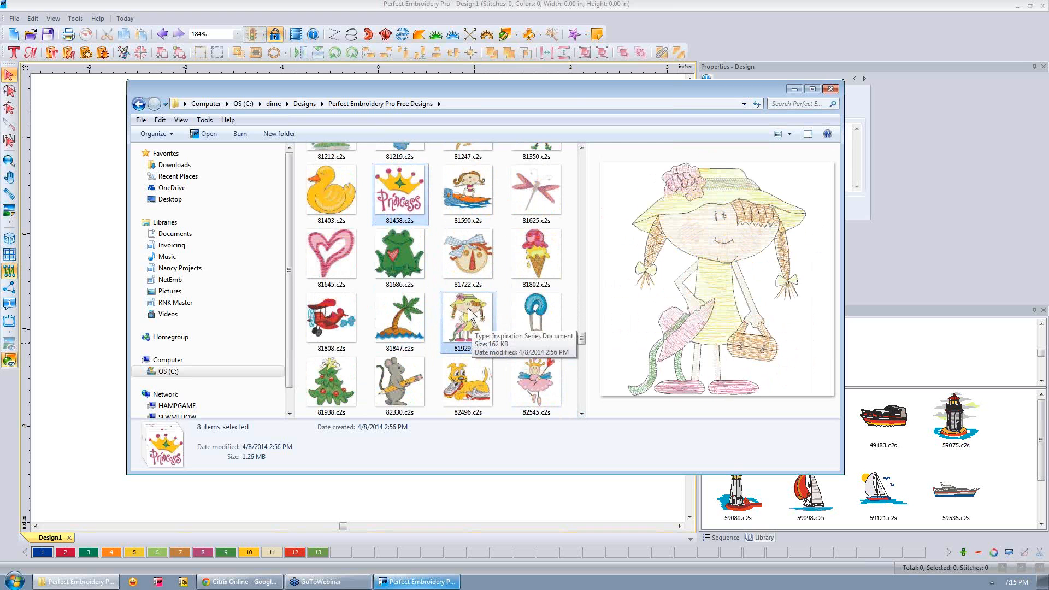
Copy all the selected designs and paste them into the children folder.
right_click(465, 320)
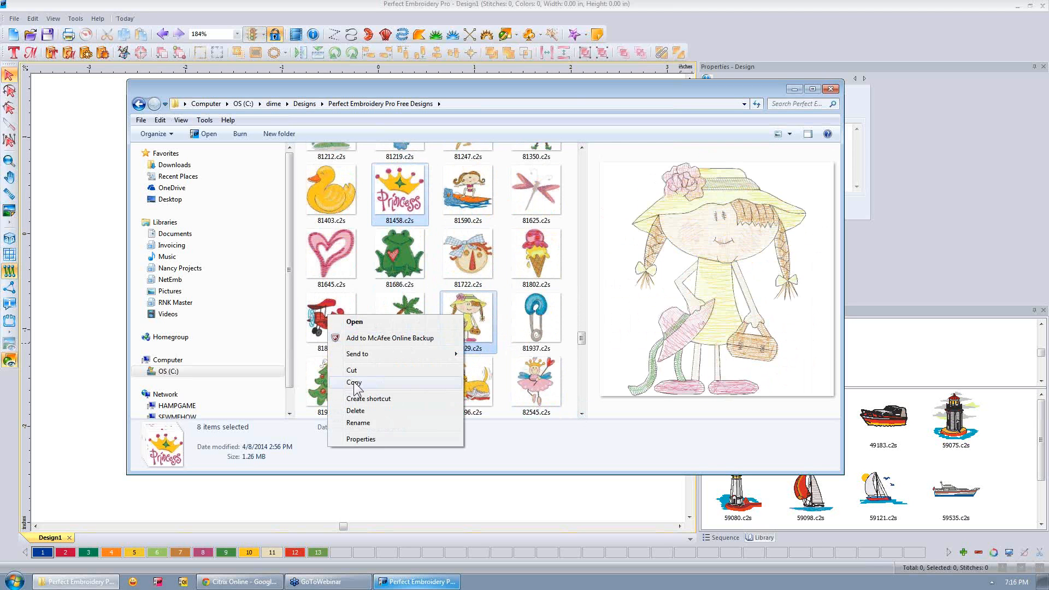
click(353, 383)
drag(582, 339, 581, 157)
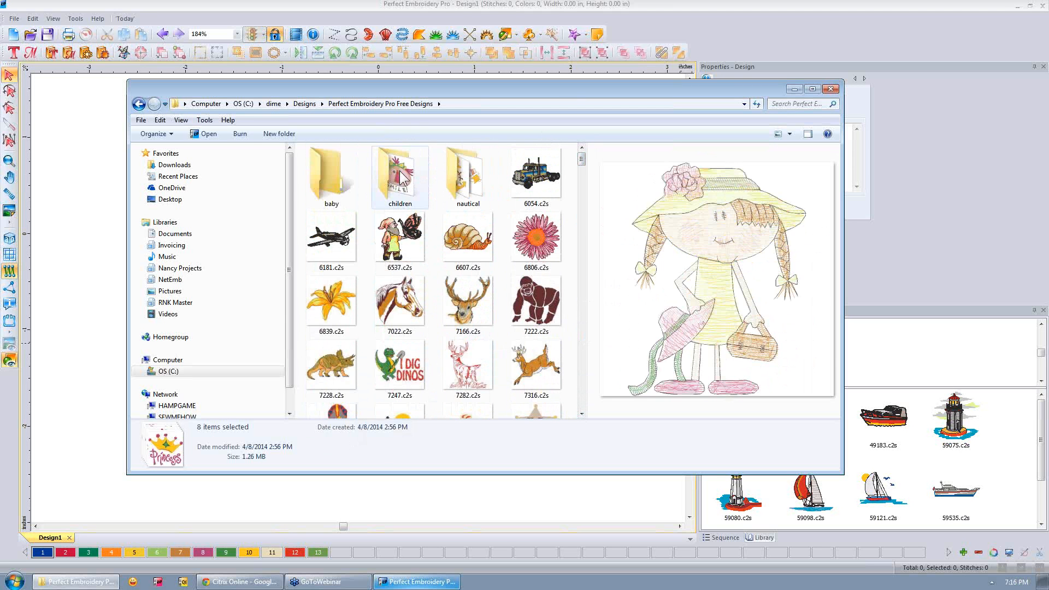
right_click(399, 171)
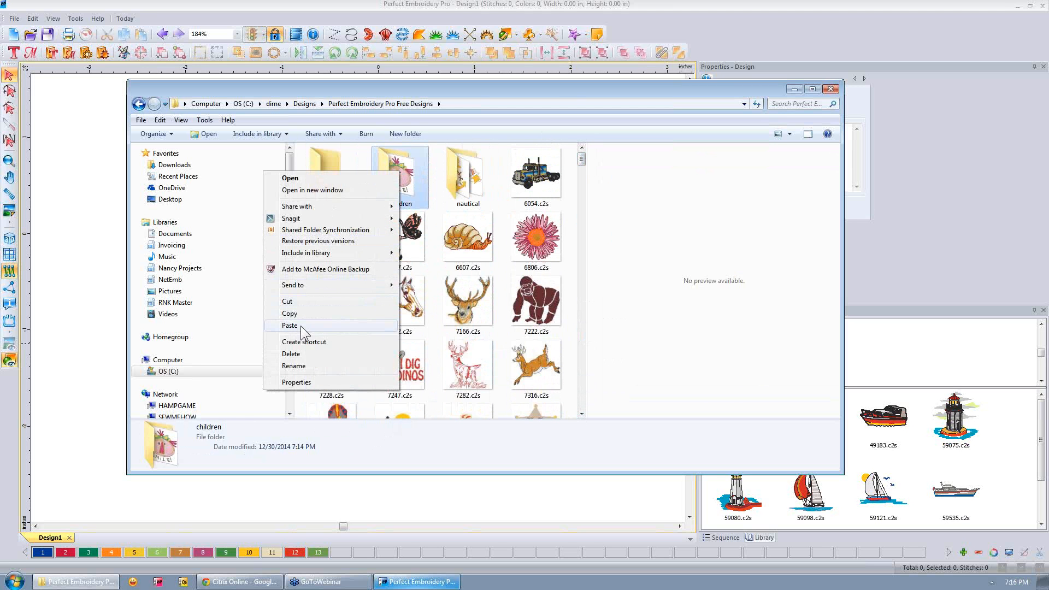
click(300, 326)
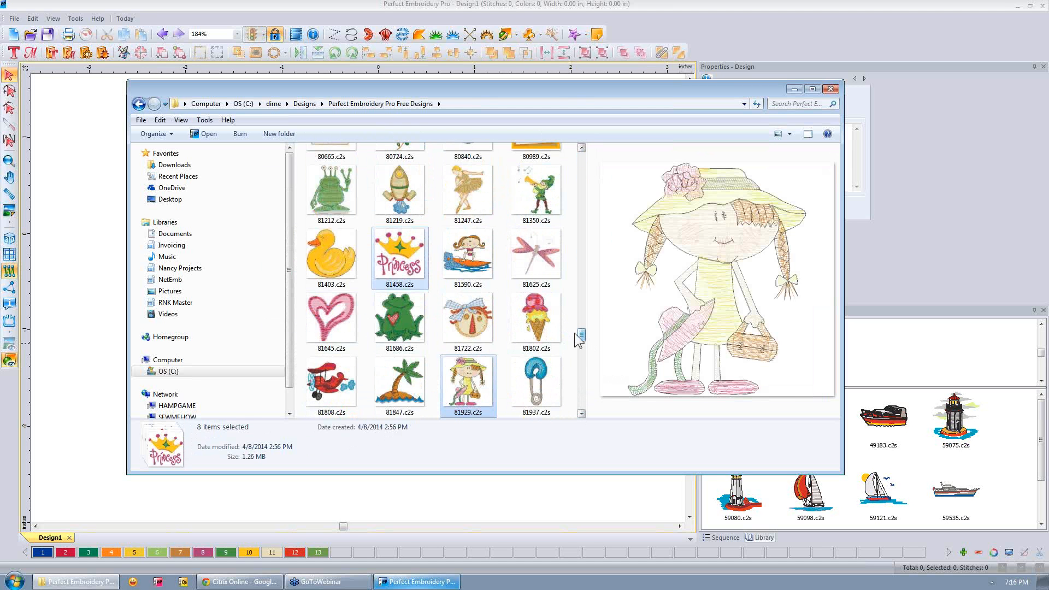
Open the children folder to check the pasted designs, and close the Explorer window.
drag(582, 335, 586, 146)
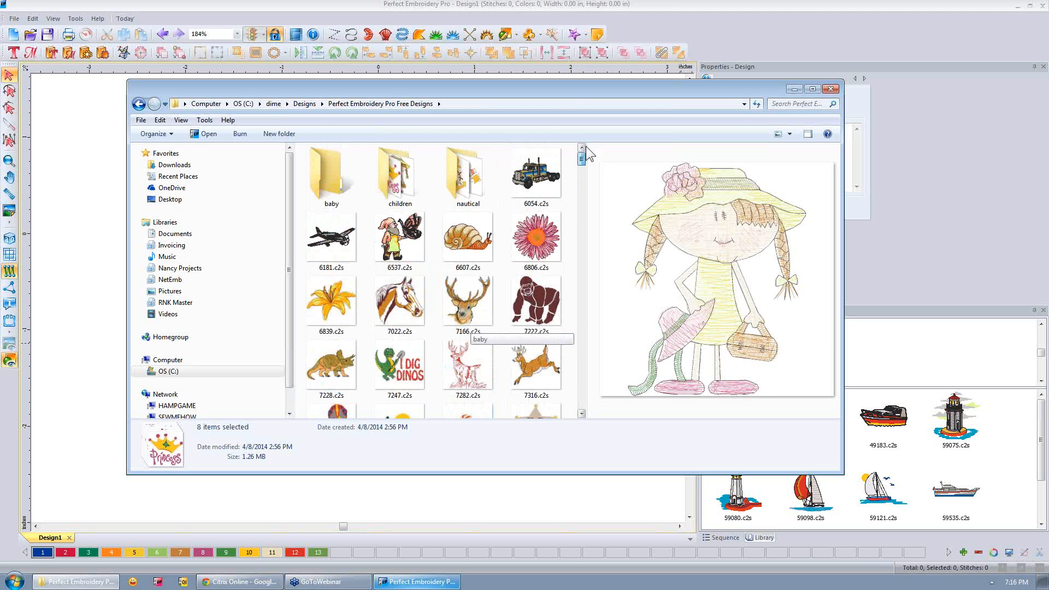
click(387, 172)
double_click(385, 173)
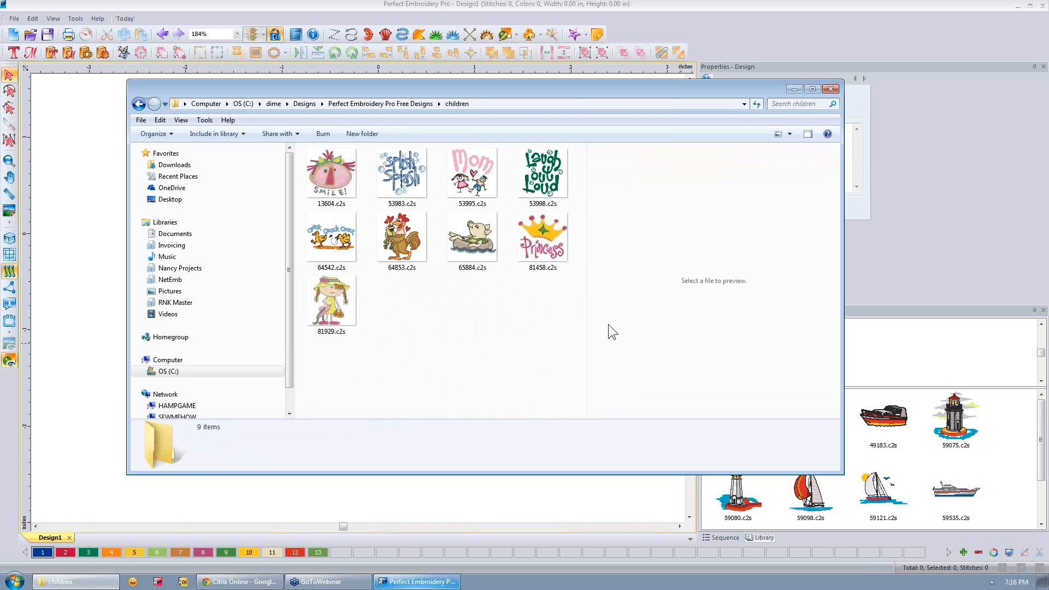
click(832, 90)
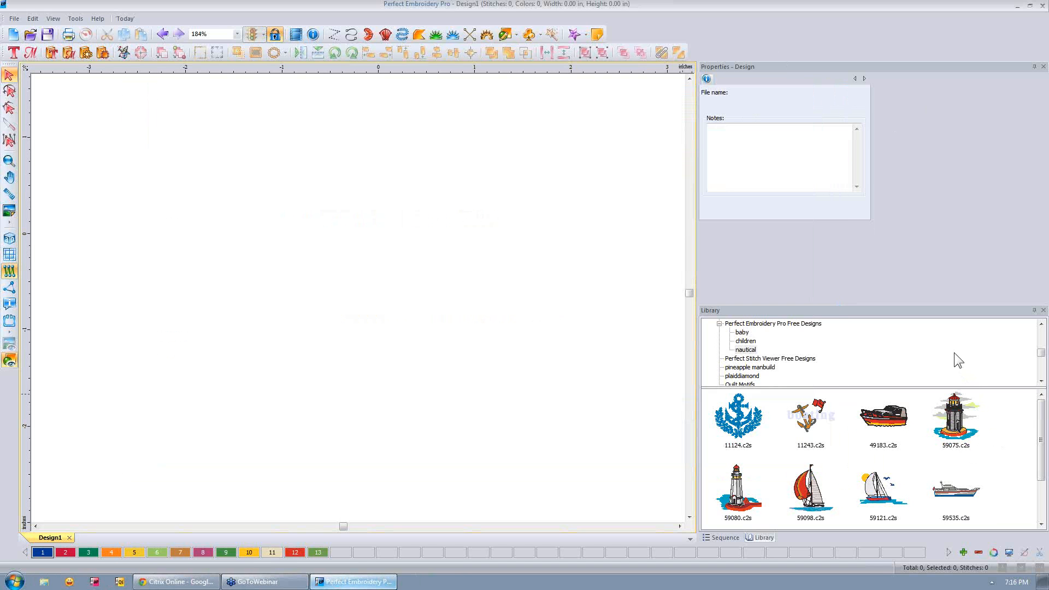
View the designs in the children and nautical folders of the Library, and return to the children folder.
click(745, 341)
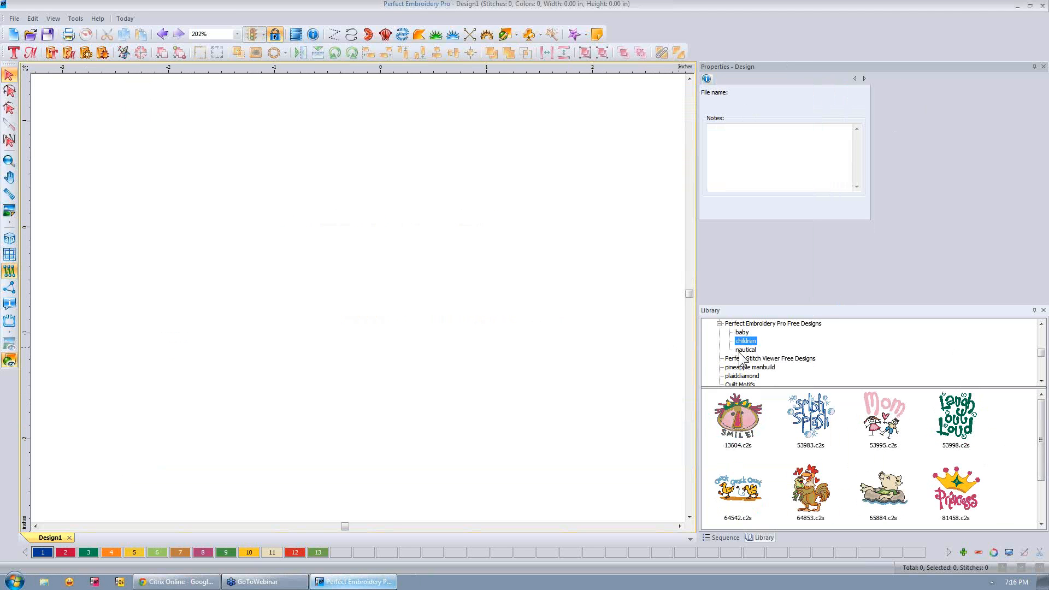
click(745, 349)
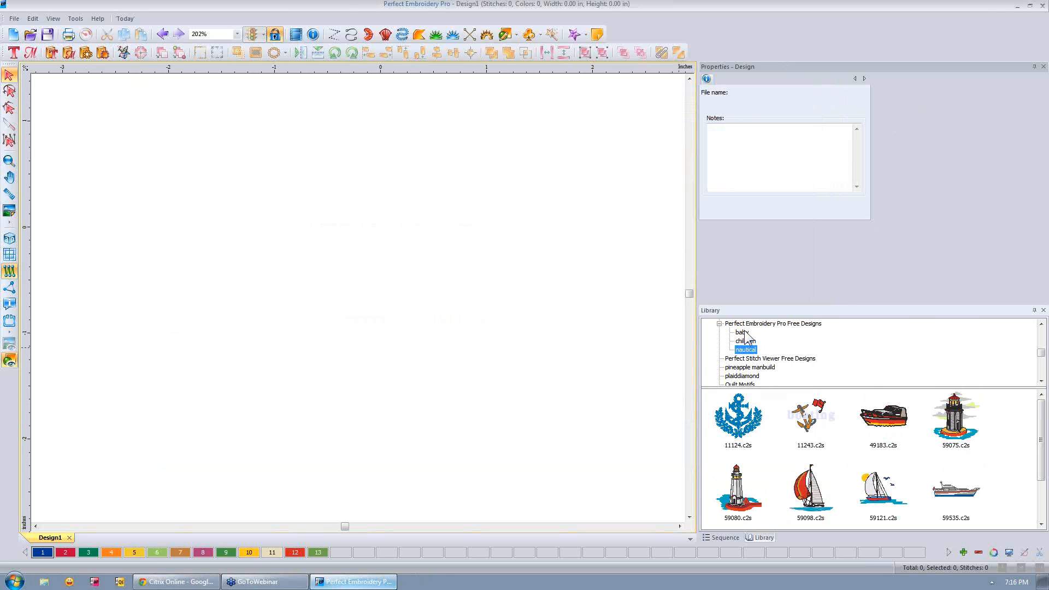
click(746, 341)
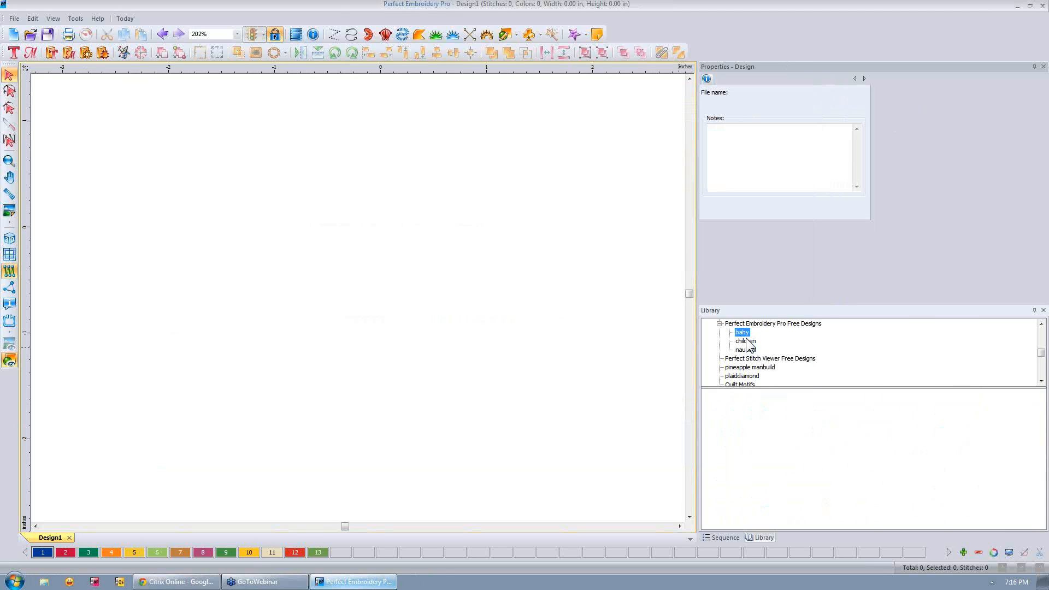
Refresh the Library's folder tree and the design thumbnails of the children folder.
right_click(874, 343)
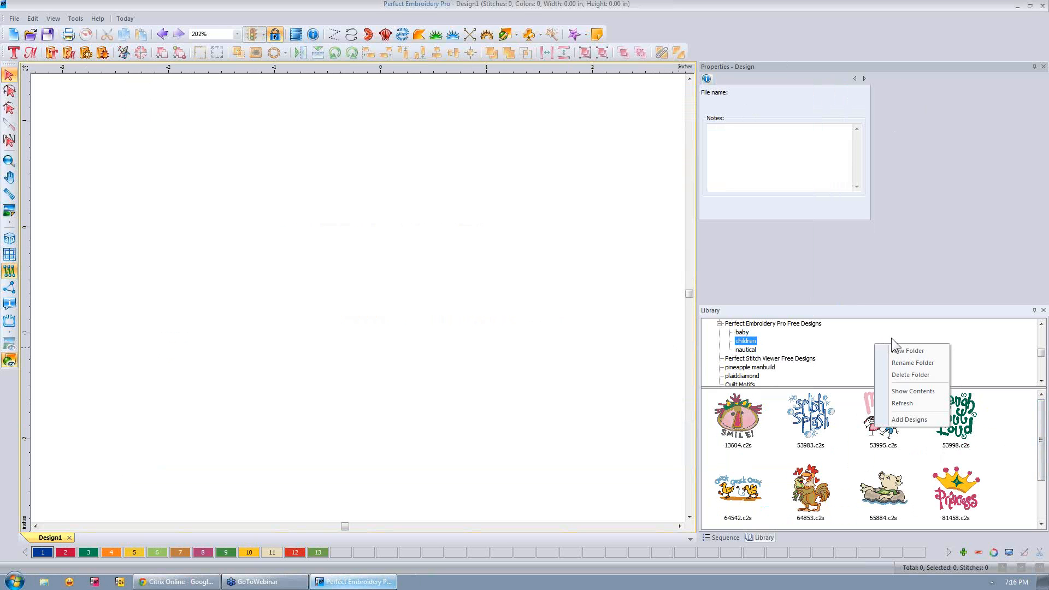
click(907, 402)
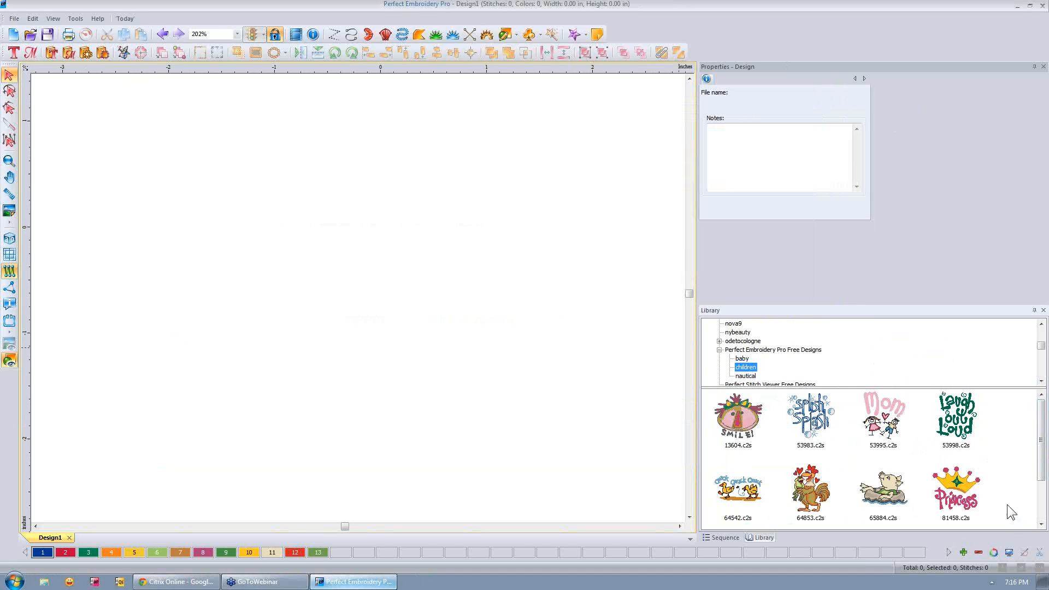
right_click(808, 419)
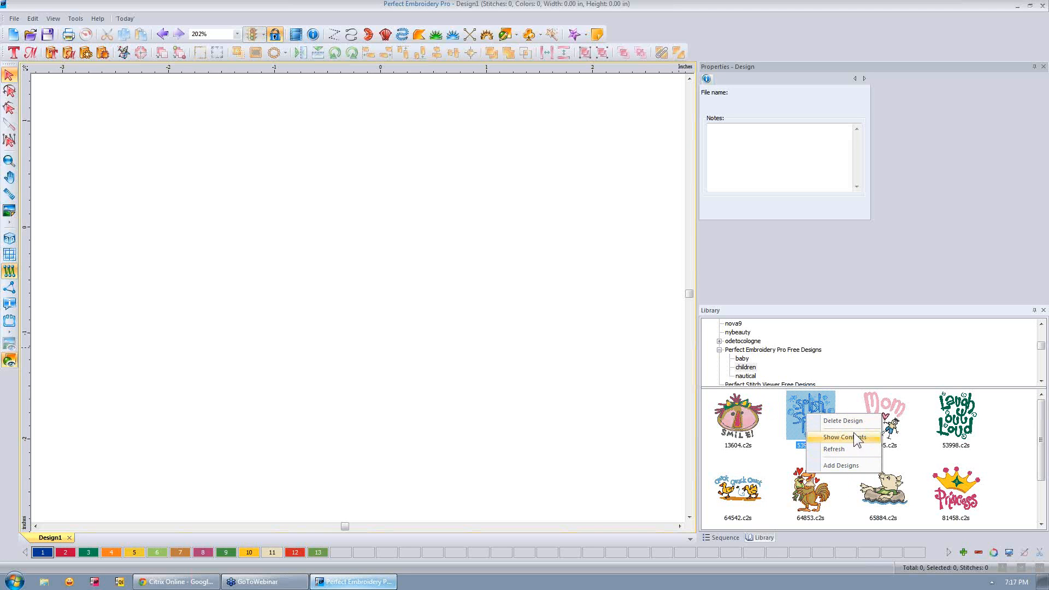
click(995, 429)
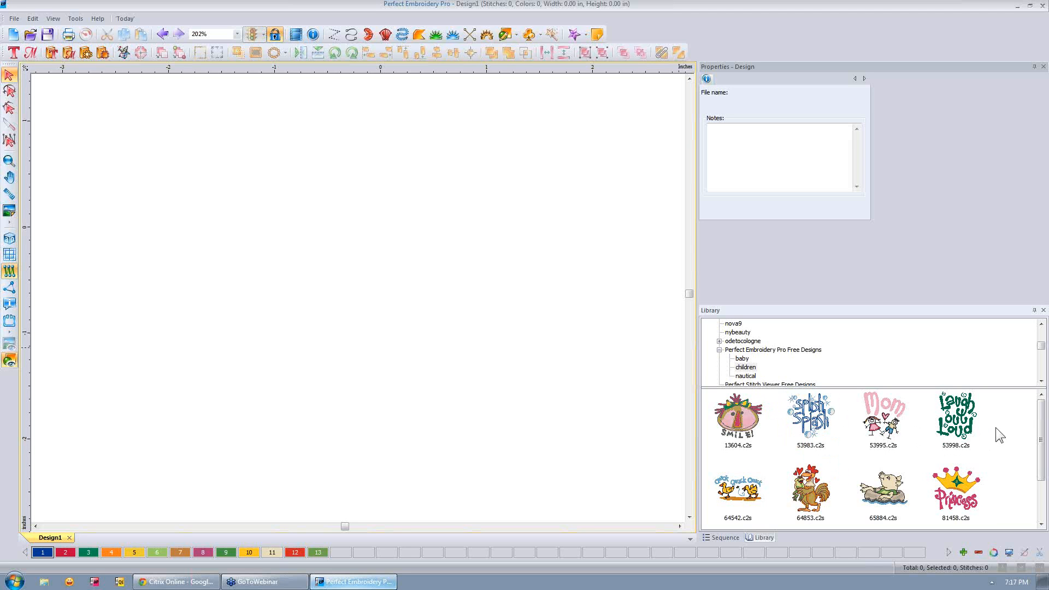
right_click(996, 429)
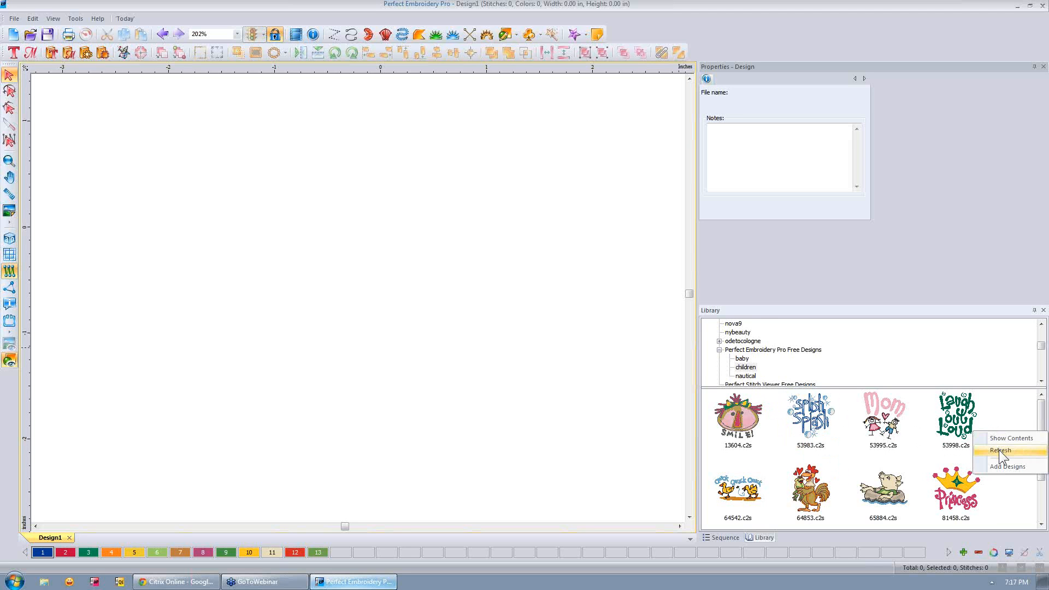
click(999, 451)
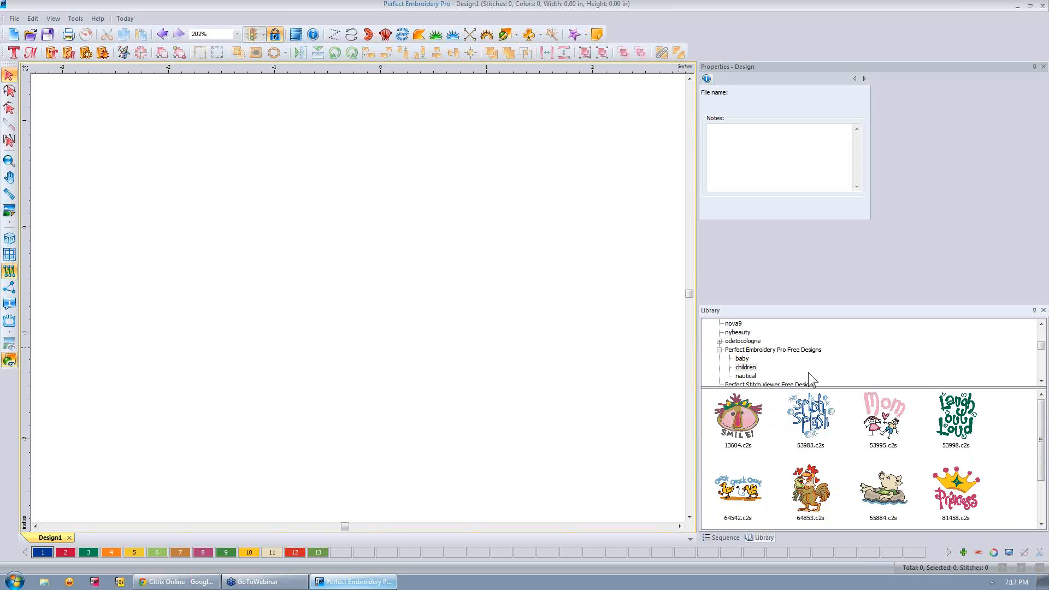
Expand the Dime Free Designs and InspirationCollections folders in the Library and look through the remaining folder list.
right_click(897, 348)
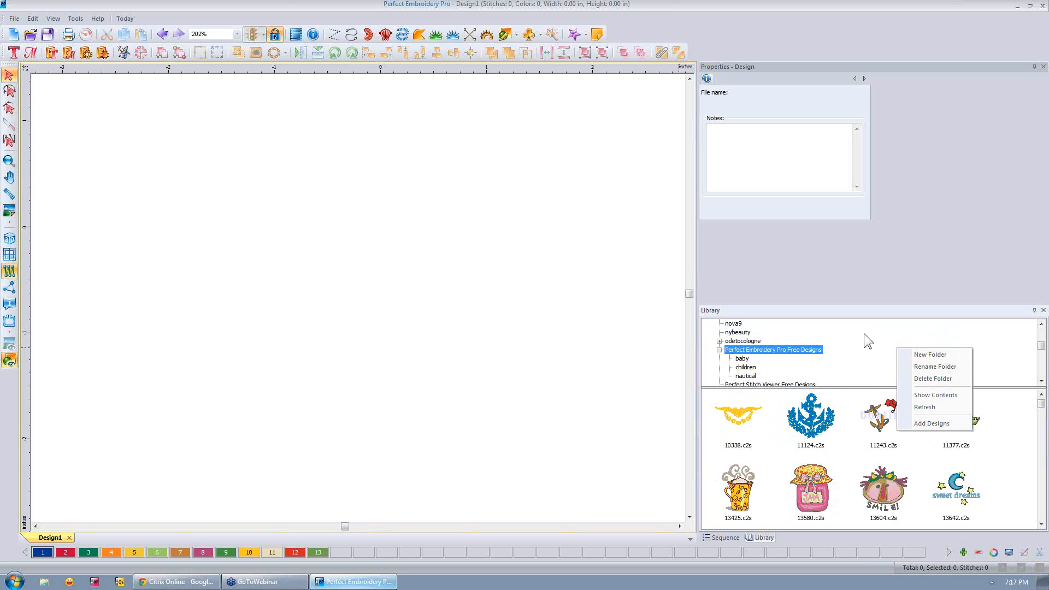
drag(1042, 345, 1041, 325)
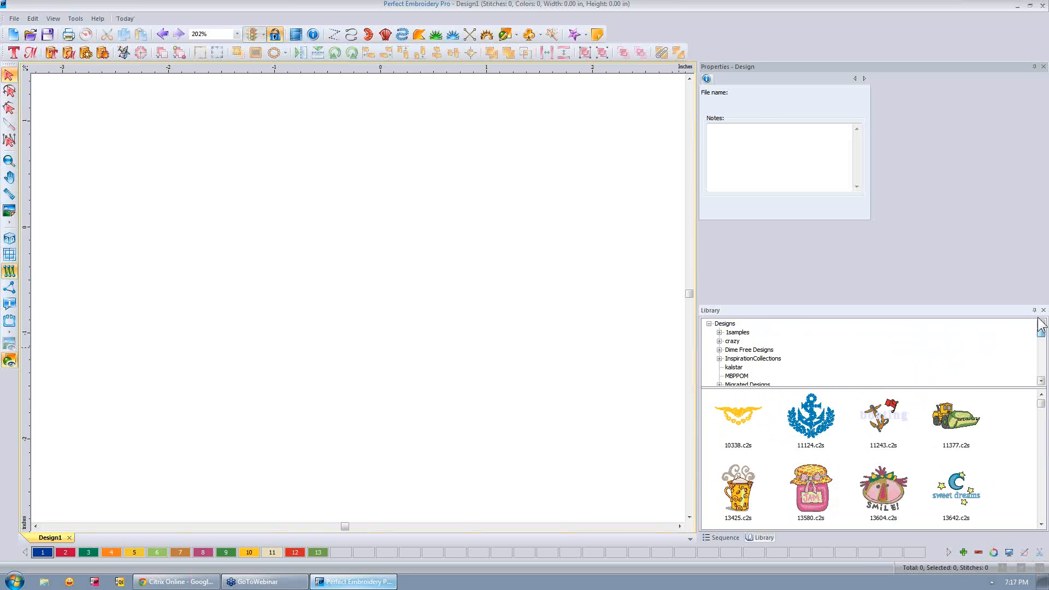
click(720, 350)
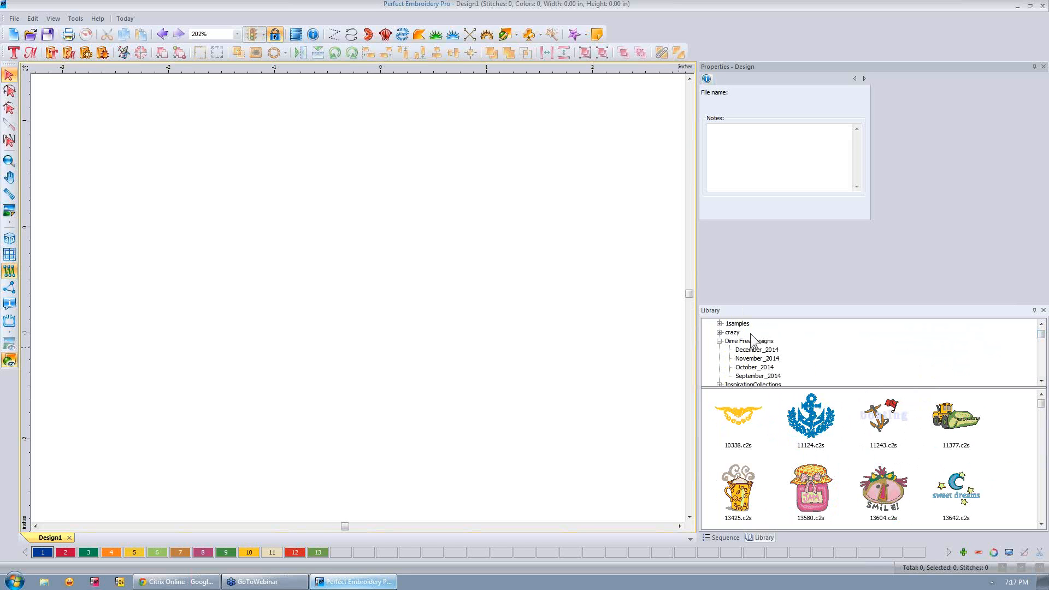
click(719, 384)
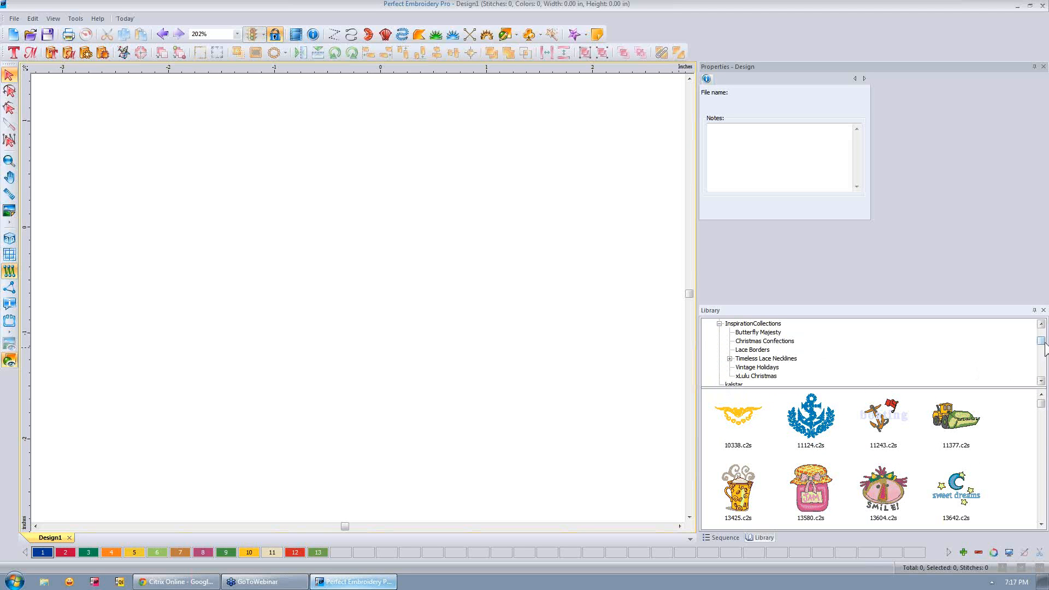
drag(1042, 340, 1041, 357)
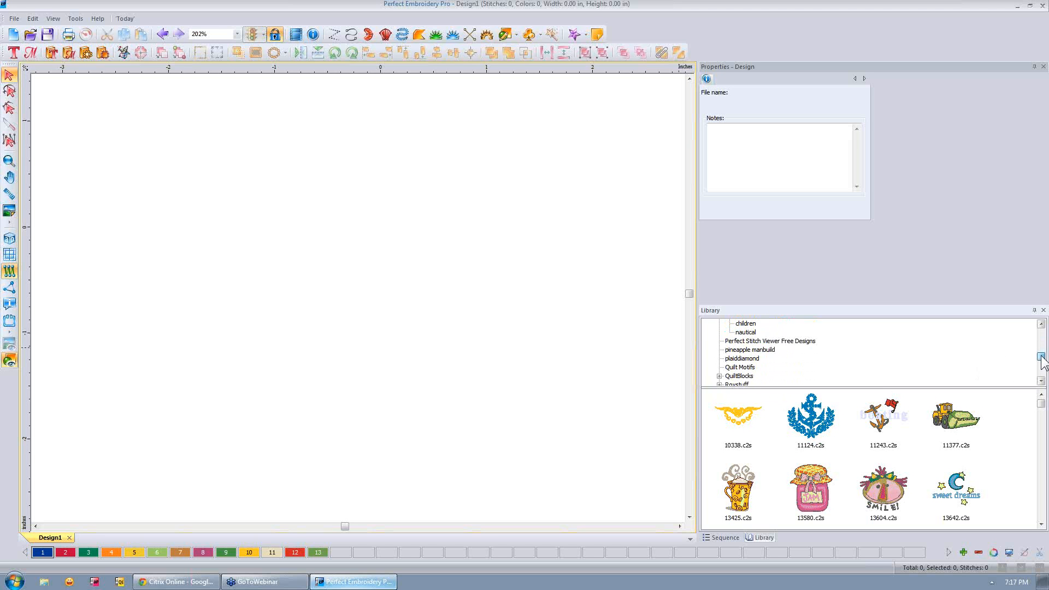
drag(1041, 357, 1042, 365)
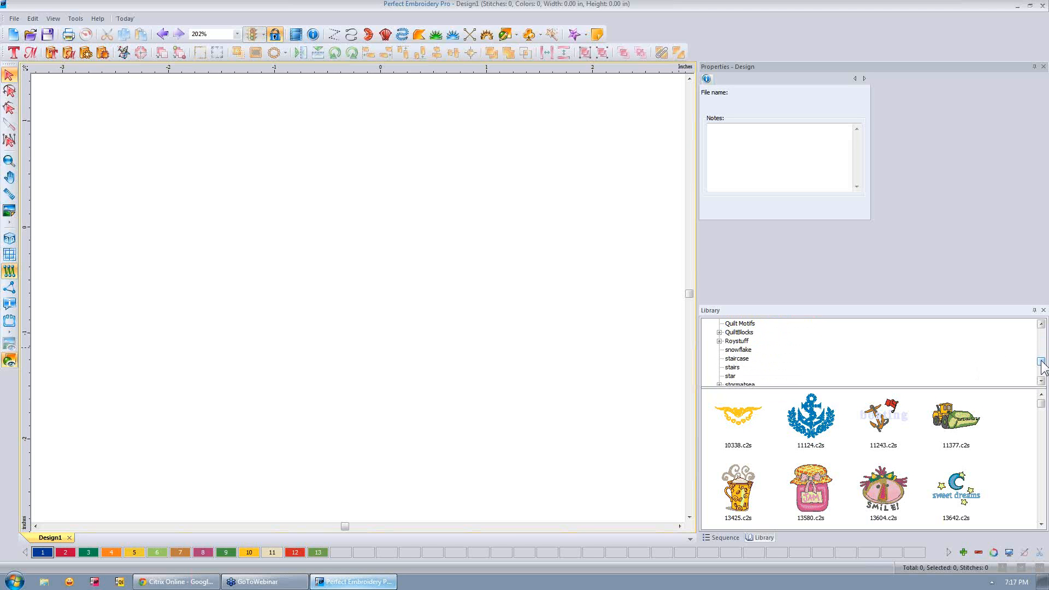
View the designs in the stairs, staircase, Roystuff and snowflake folders of the Library.
drag(1042, 363, 1042, 362)
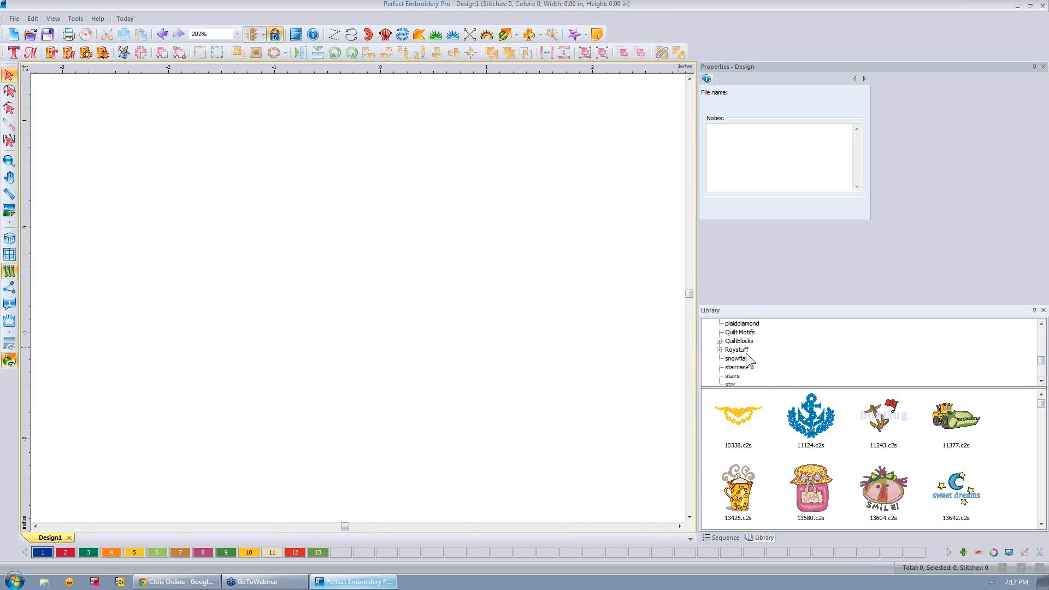
click(732, 376)
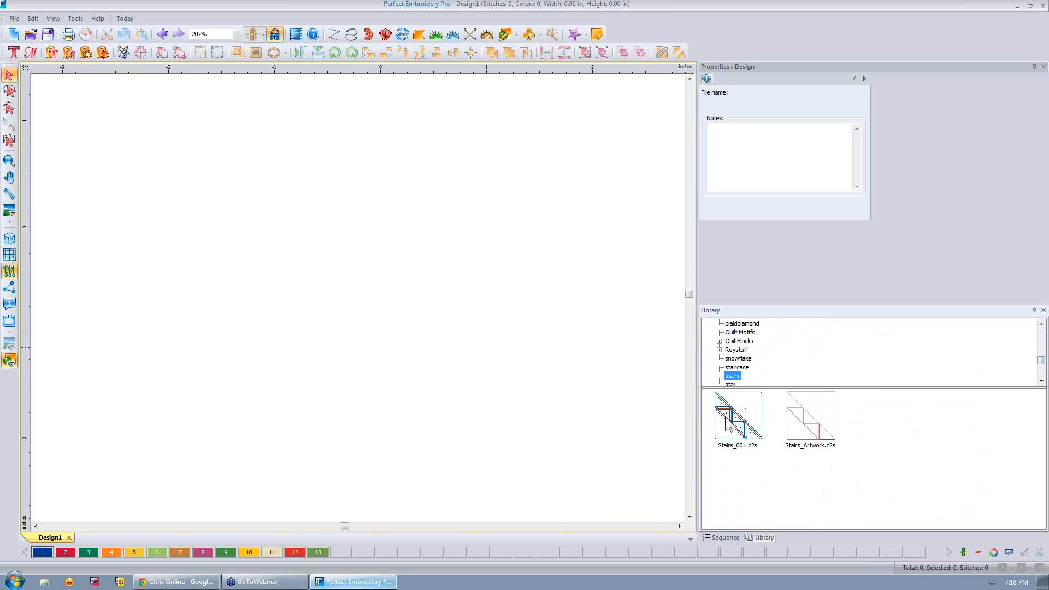
click(738, 368)
click(739, 350)
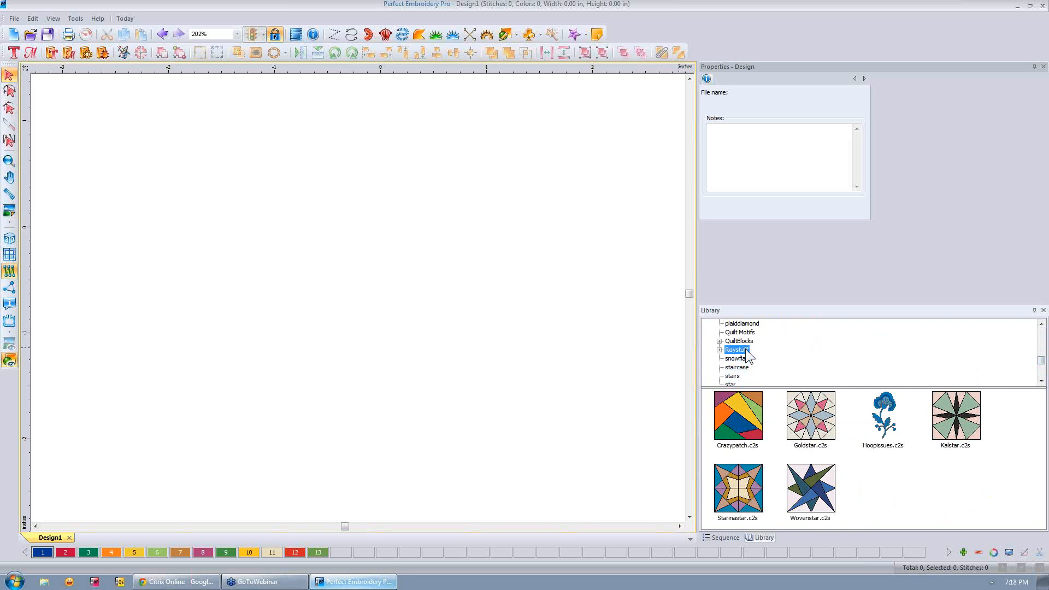
click(740, 359)
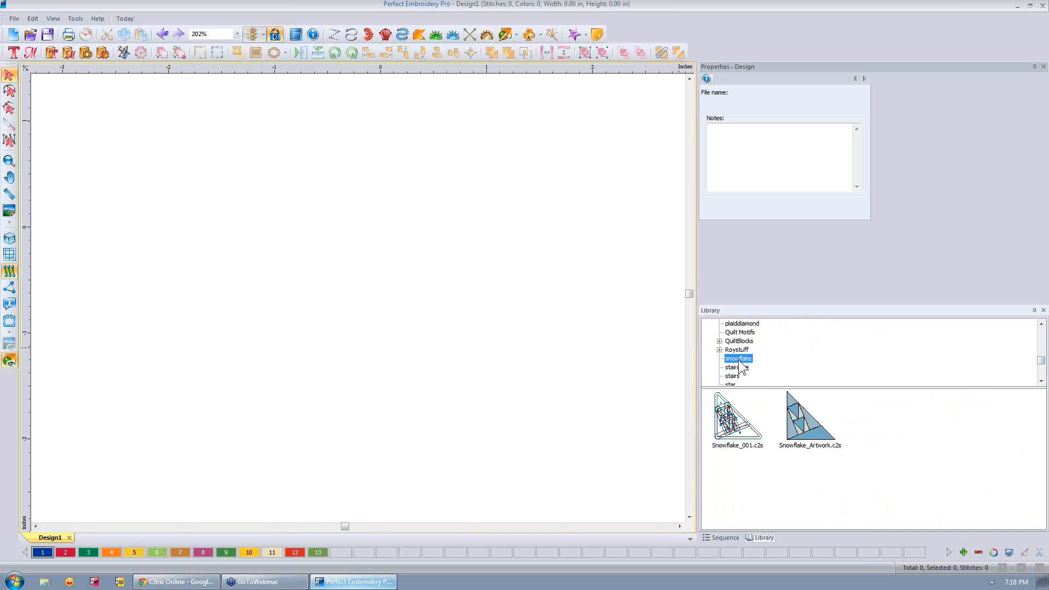
Open the Quilt Motifs folder in the Library and look through its design thumbnails.
click(738, 332)
drag(1040, 404, 1042, 433)
drag(1042, 438, 1041, 441)
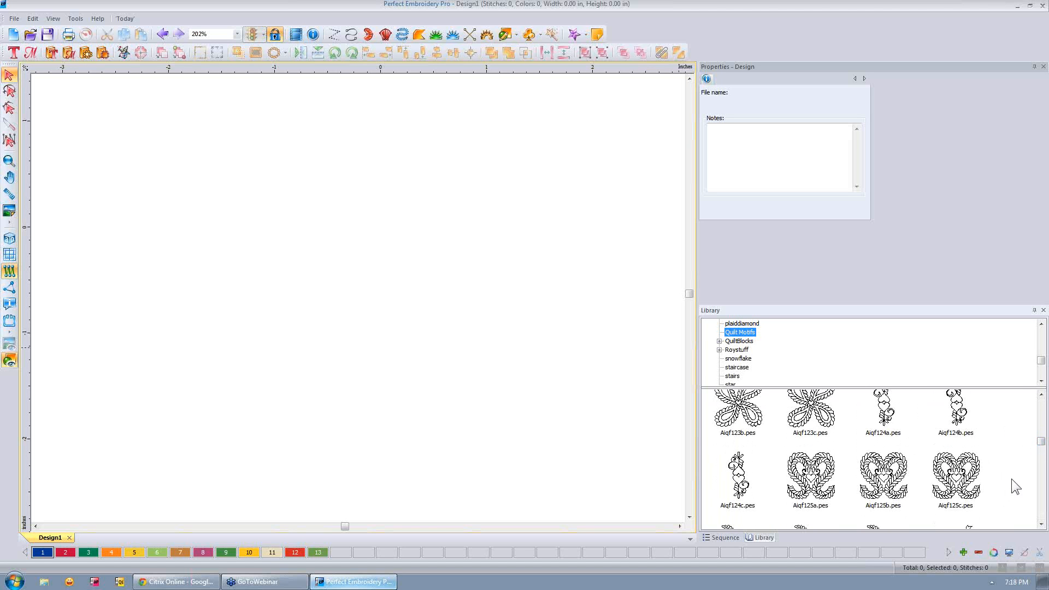
drag(1041, 442, 1042, 400)
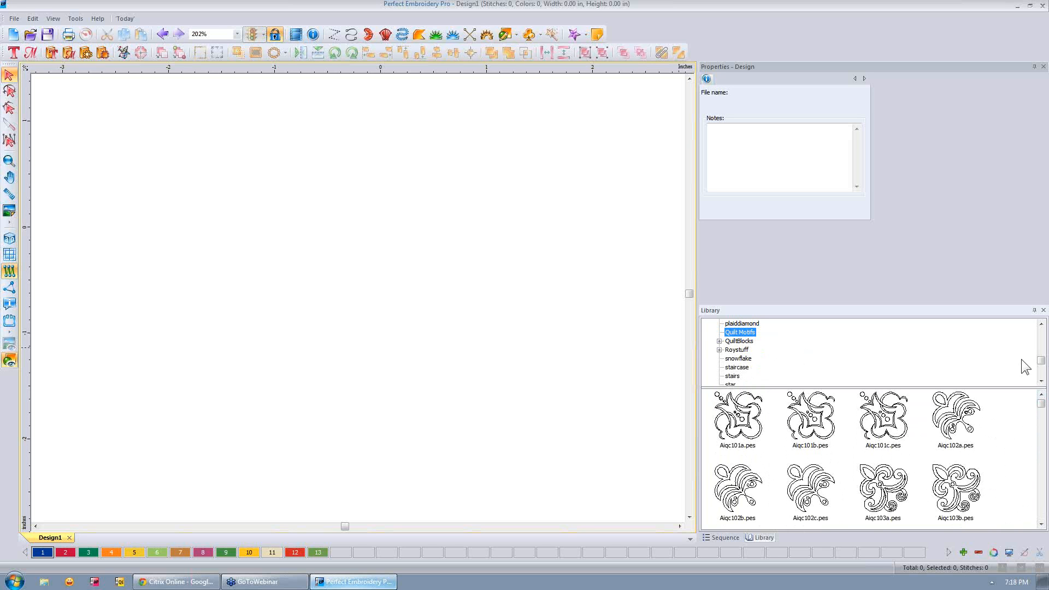
Place the Teddy-B.c2s design from the Perfect Stitch Viewer Free Designs folder on the workspace and deselect it.
drag(1041, 361, 1041, 331)
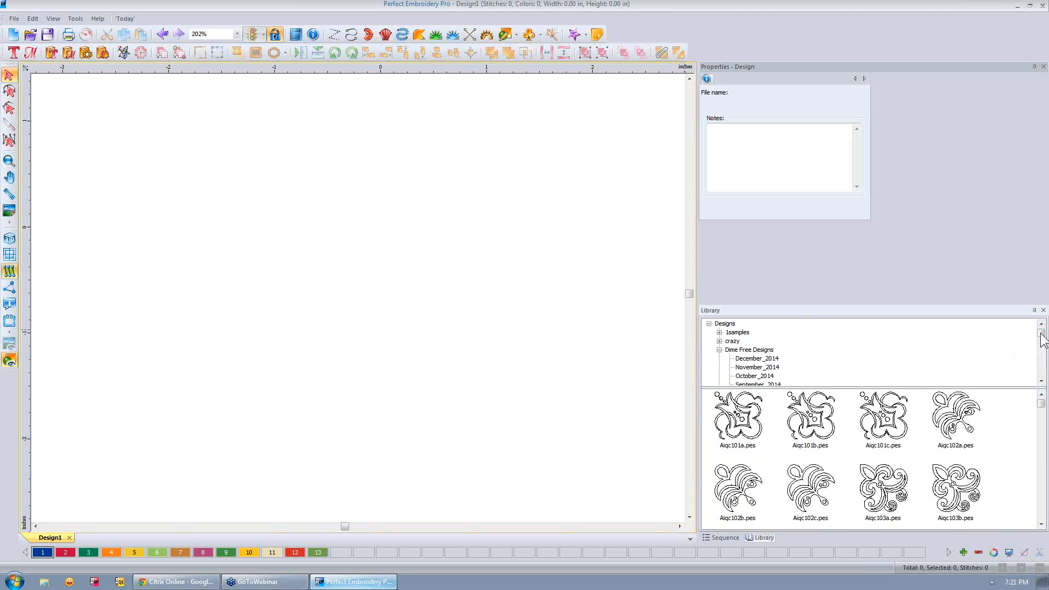
drag(1042, 339, 1046, 361)
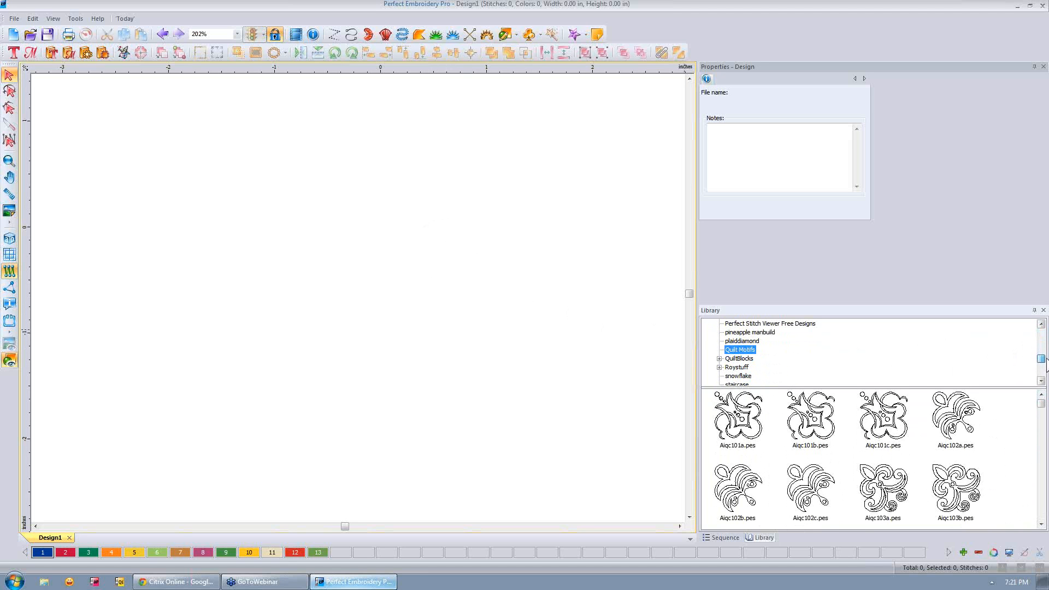
click(762, 324)
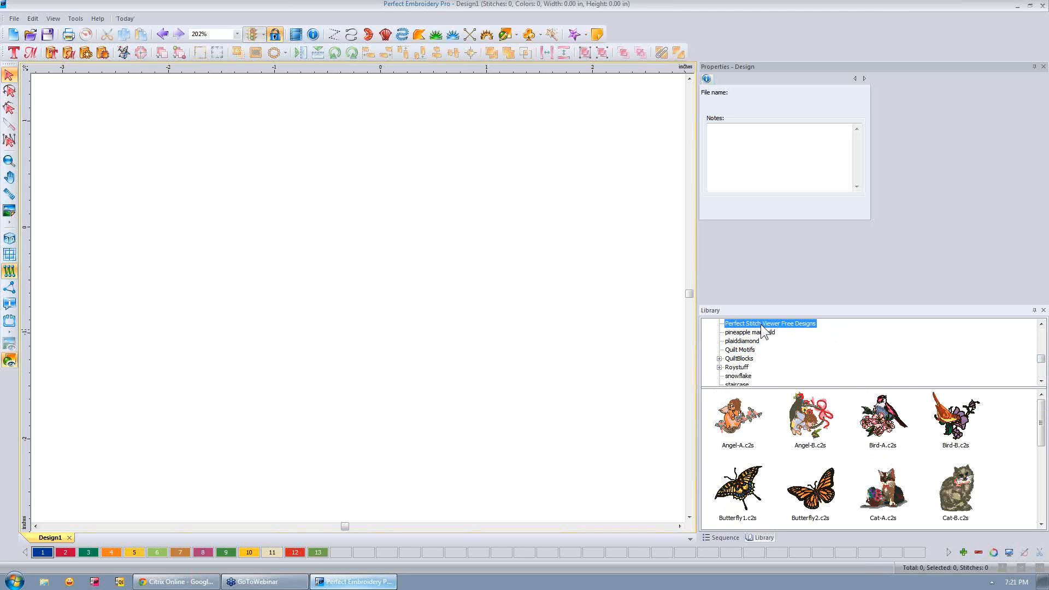
drag(1041, 418, 1043, 490)
drag(949, 490, 403, 302)
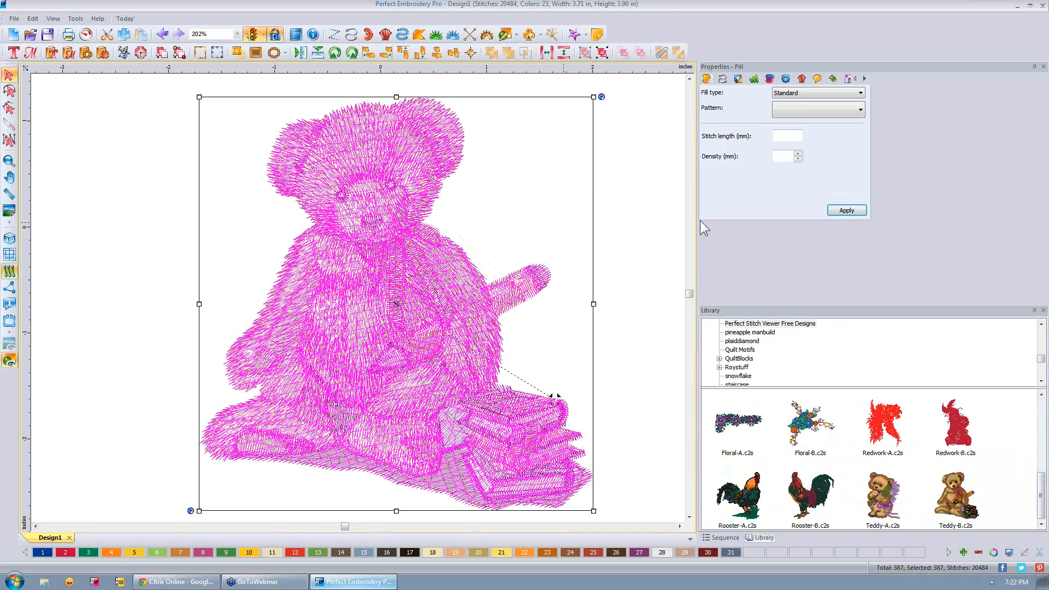
click(589, 184)
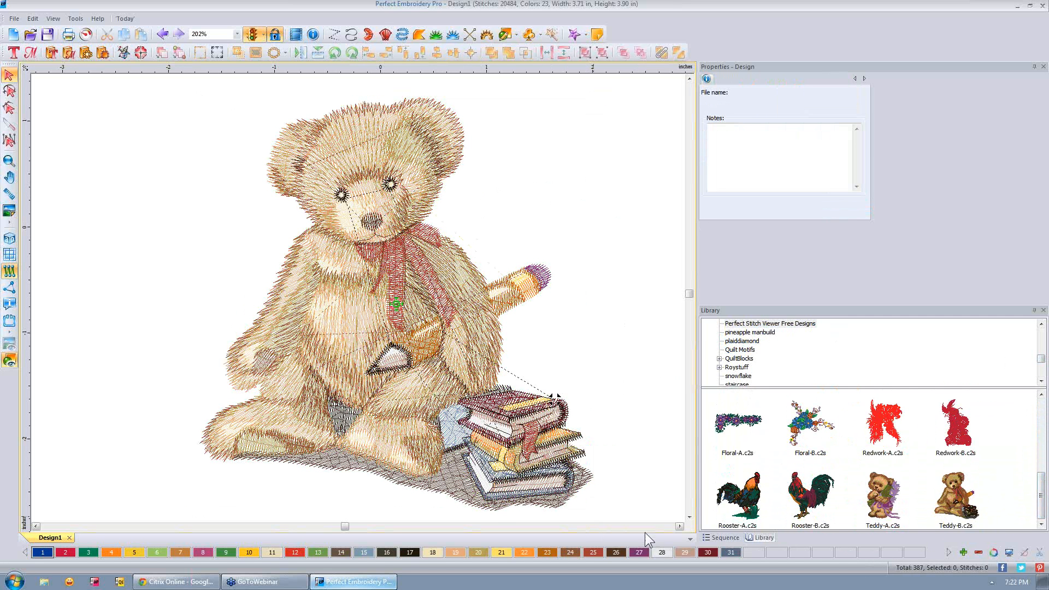
Show the design's stitch sequence and expand the 1794 Madeira Polyneon Espresso color to list its objects.
click(725, 538)
click(725, 538)
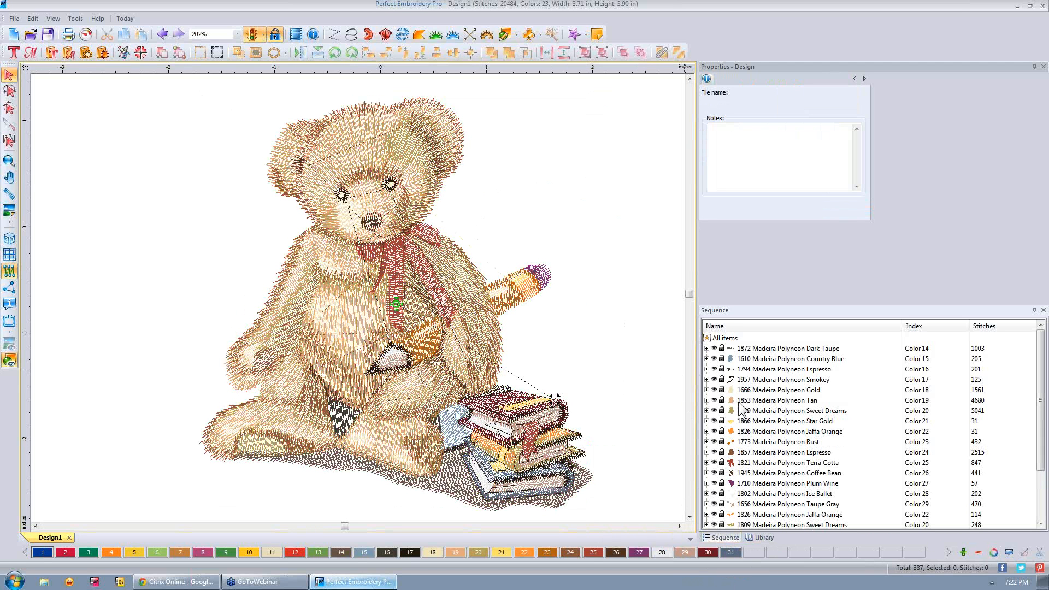
click(707, 369)
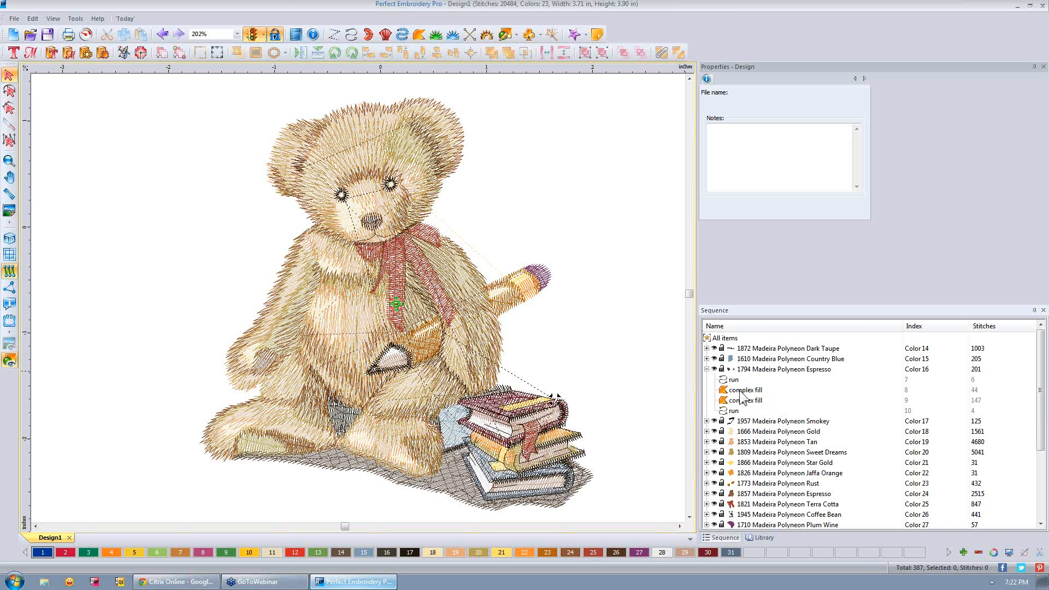
Select the entire teddy bear design, ungroup it, and clear the selection.
key(ctrl+a)
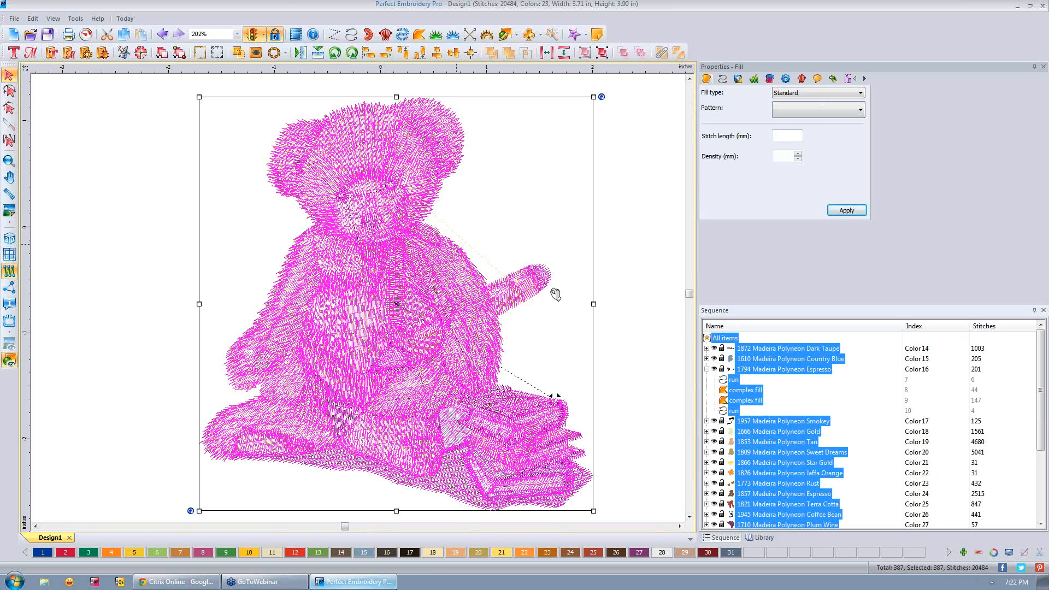
right_click(375, 290)
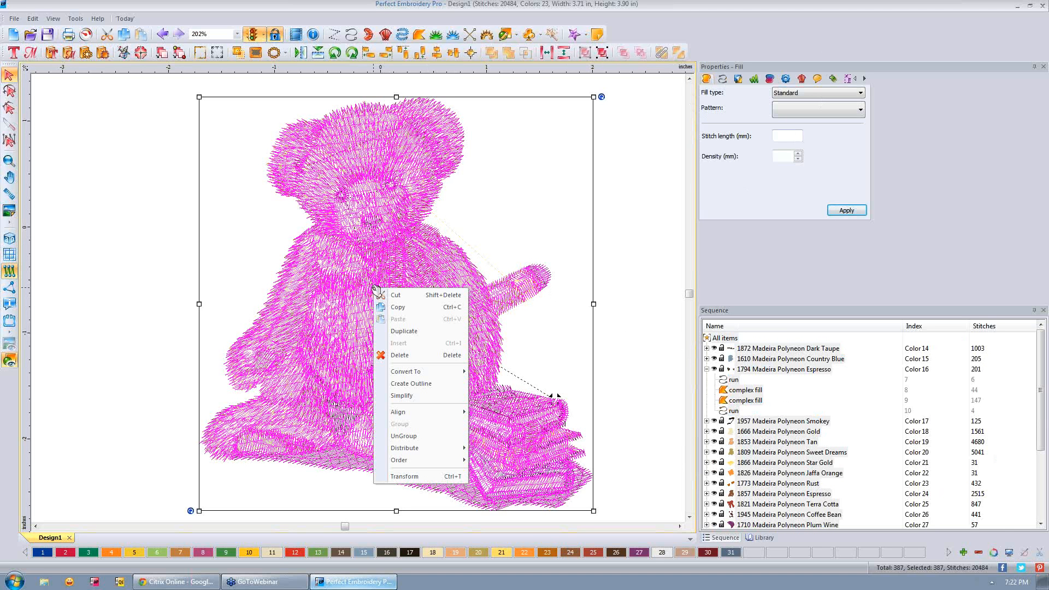
click(415, 436)
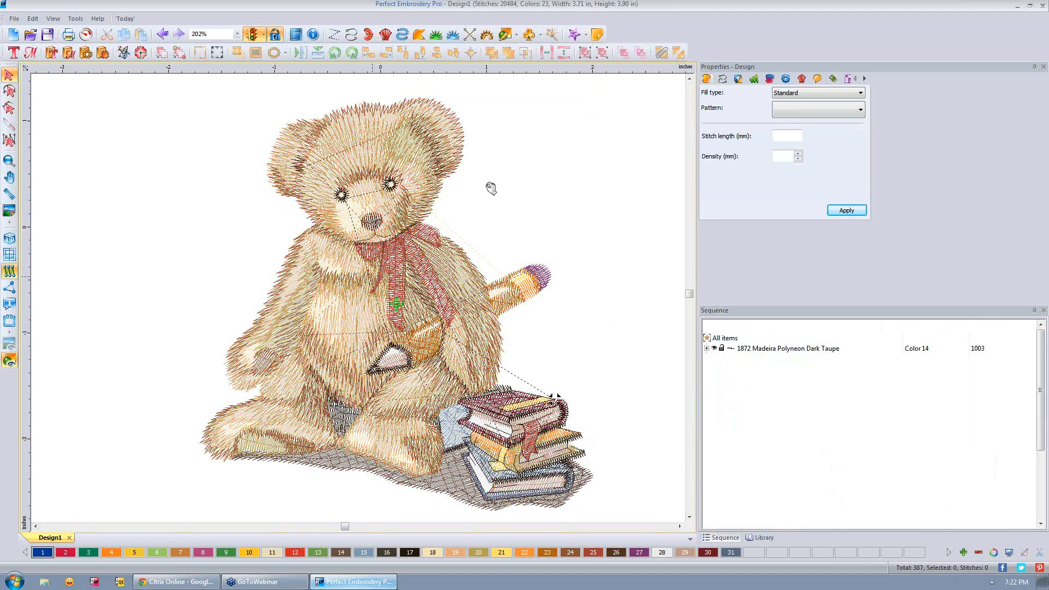
click(603, 53)
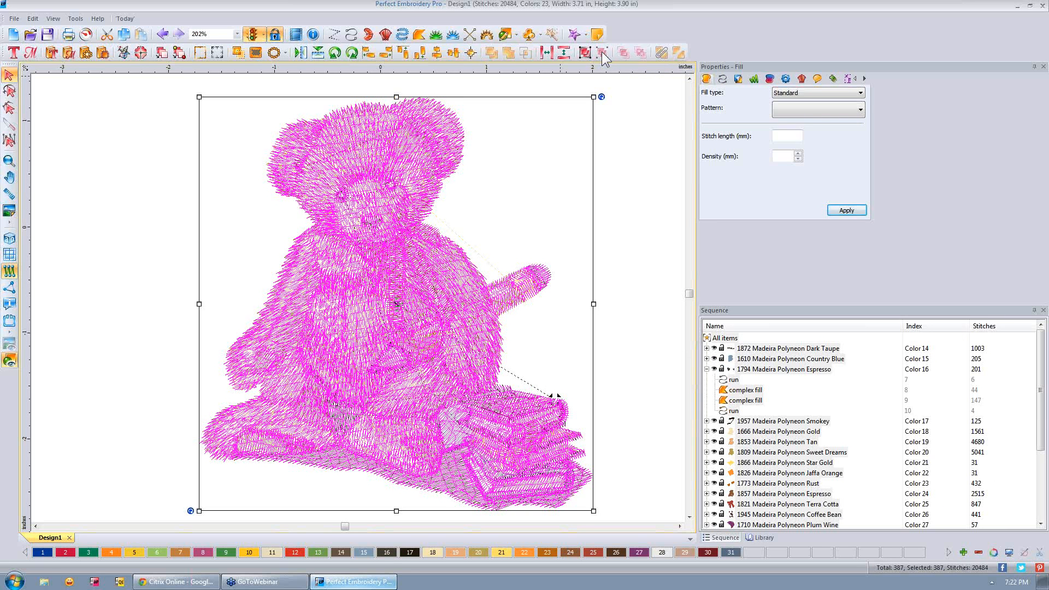
click(663, 224)
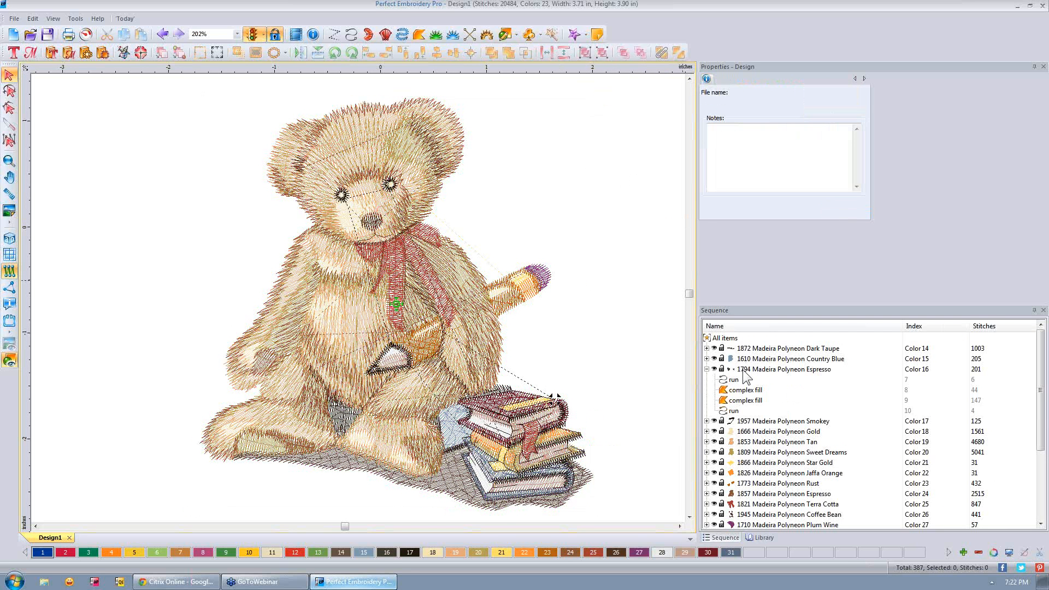
Select the first complex fill under the 1794 Espresso color and review its fill, underlay, pull/push and general properties.
click(736, 390)
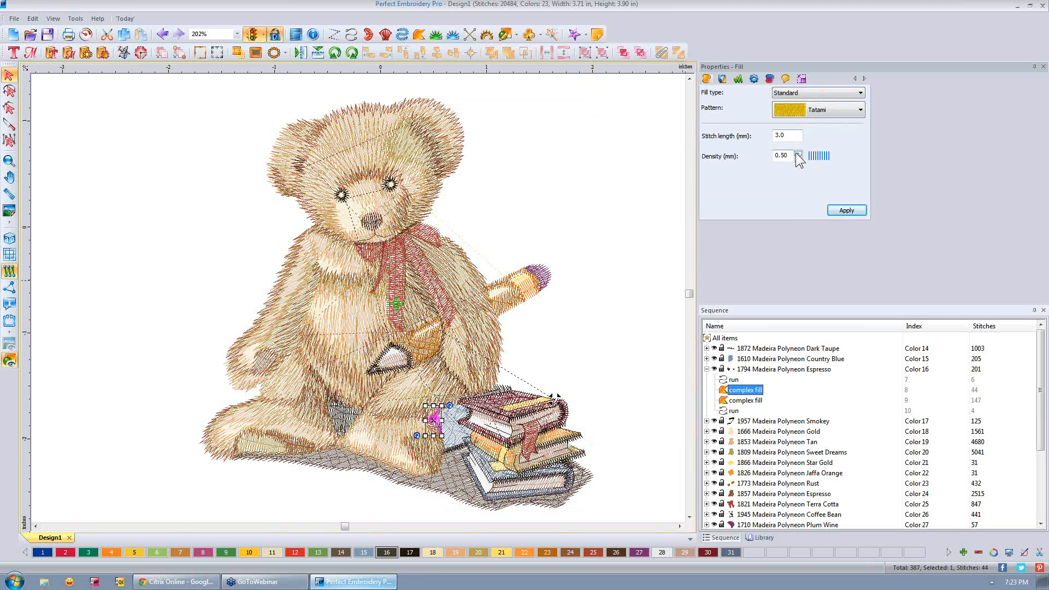
click(722, 79)
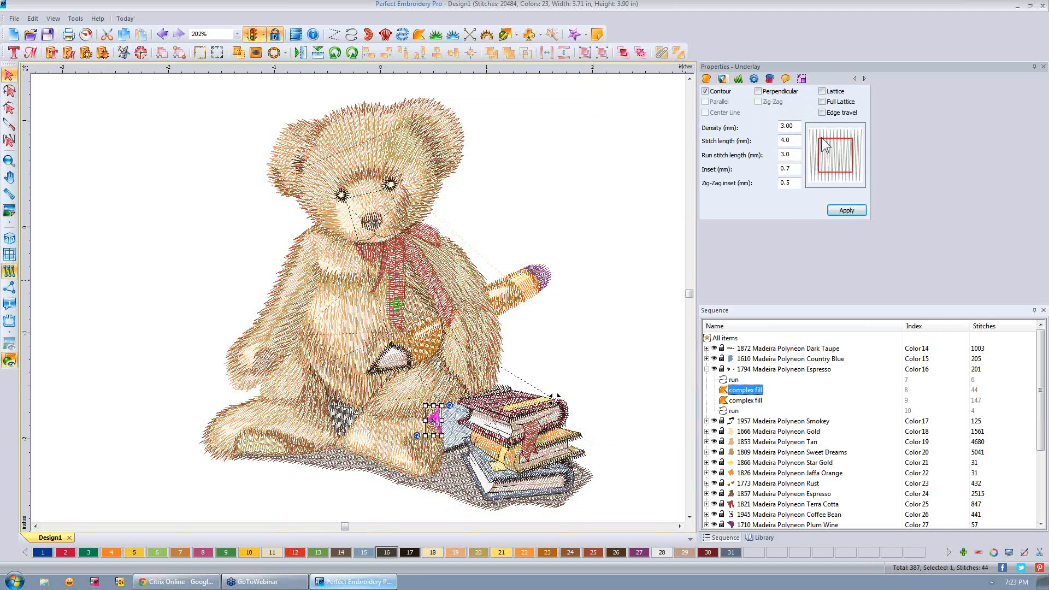
click(738, 78)
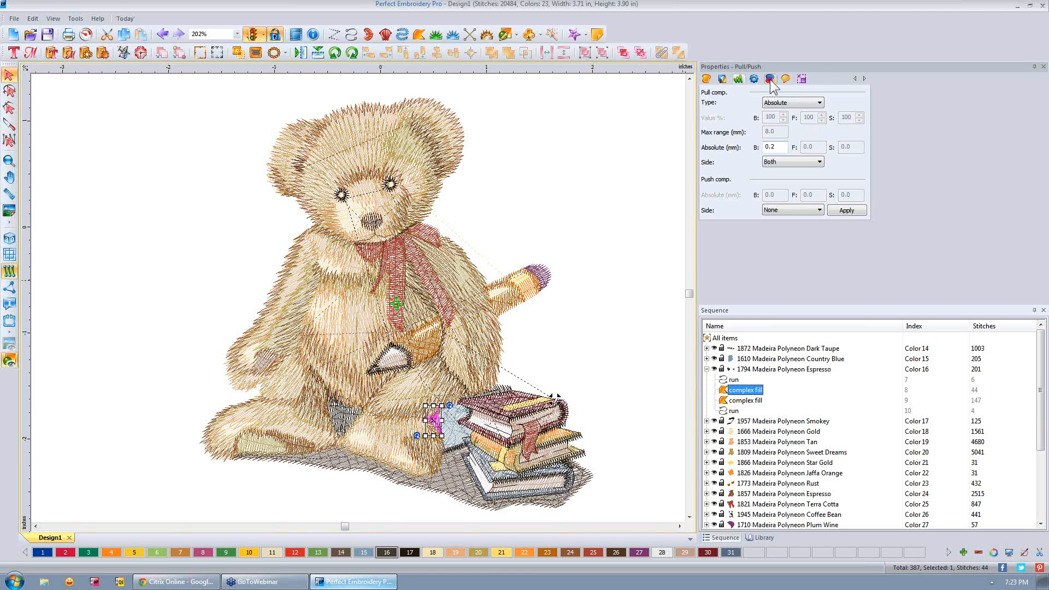
click(757, 80)
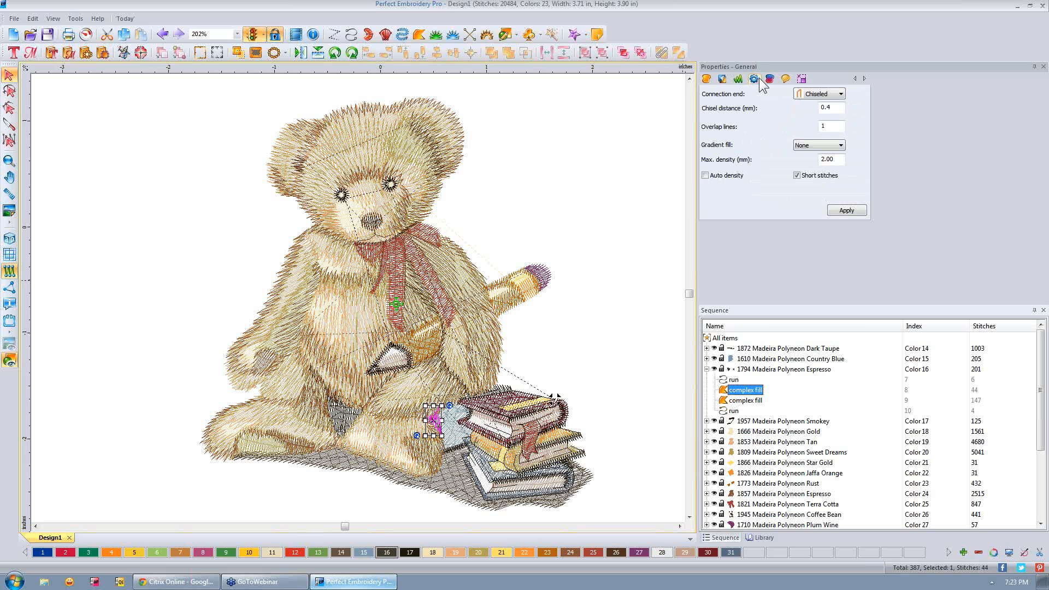
click(841, 97)
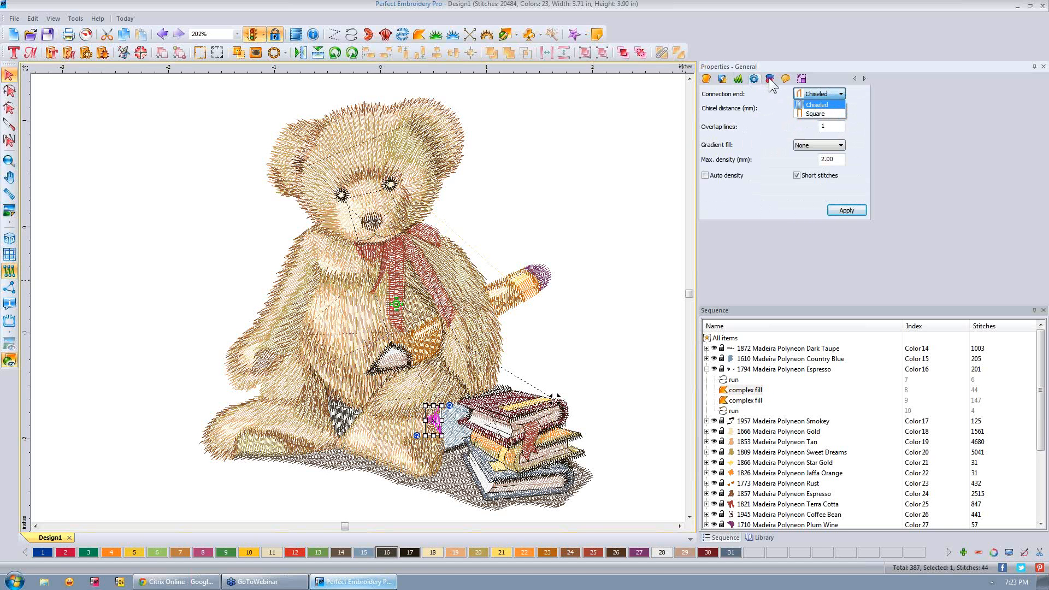
click(771, 82)
Review the selected complex fill's blend, command and transform properties, including the available end commands.
click(771, 80)
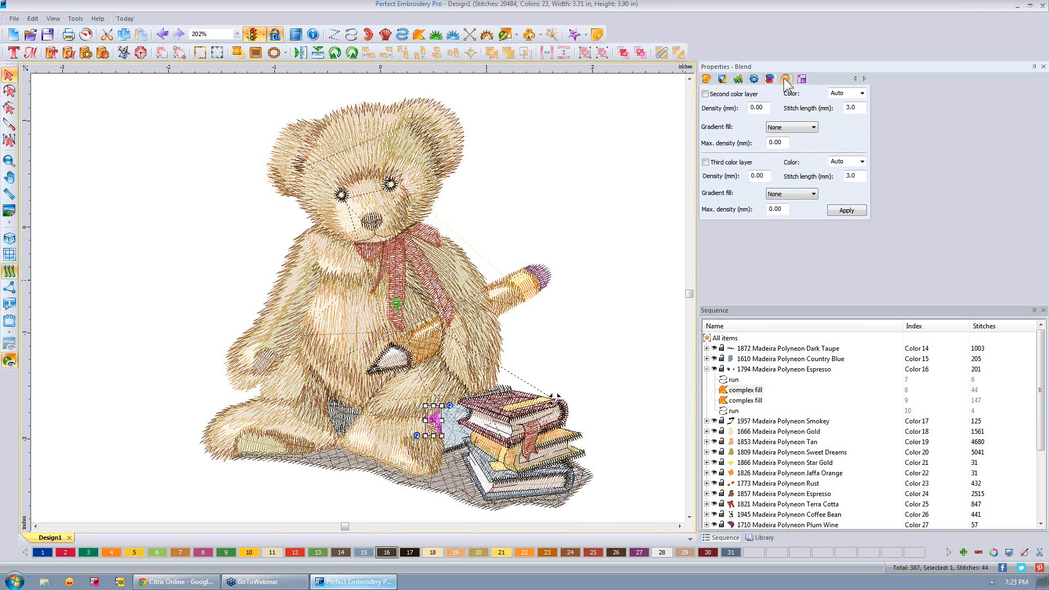
click(785, 80)
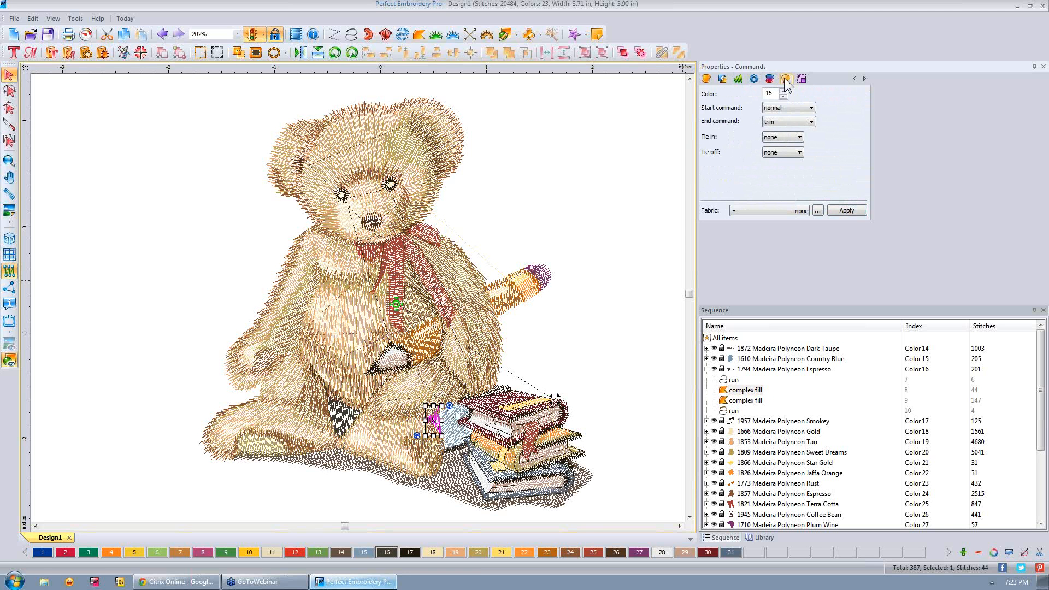
click(813, 122)
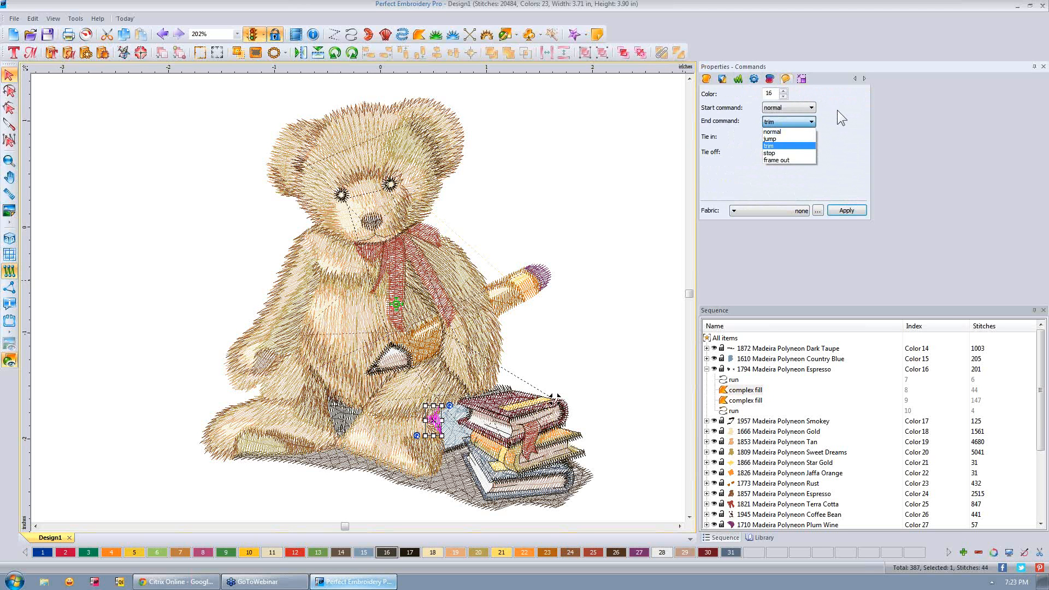
click(835, 109)
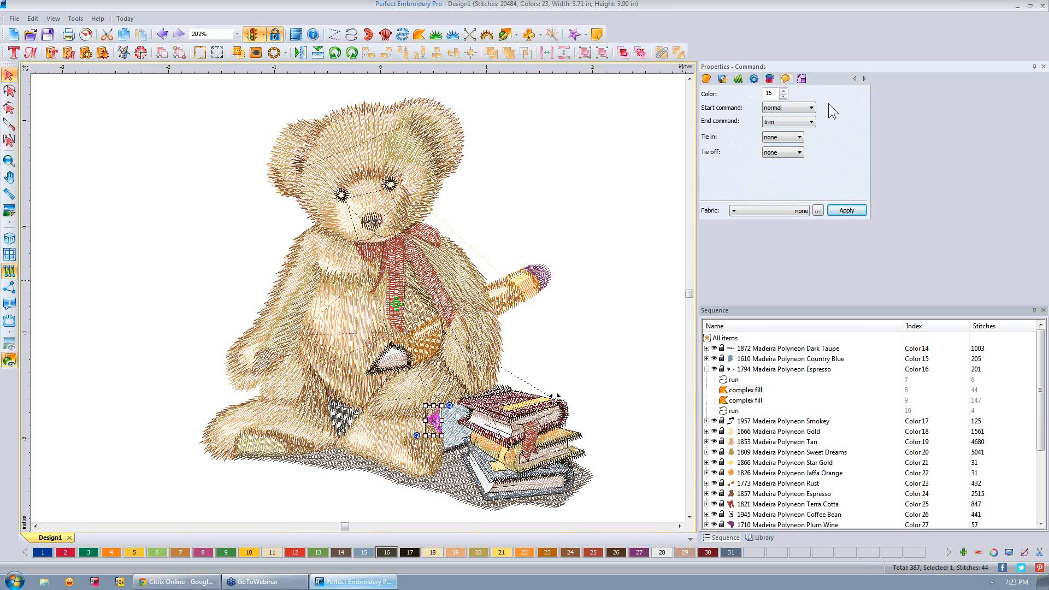
click(802, 79)
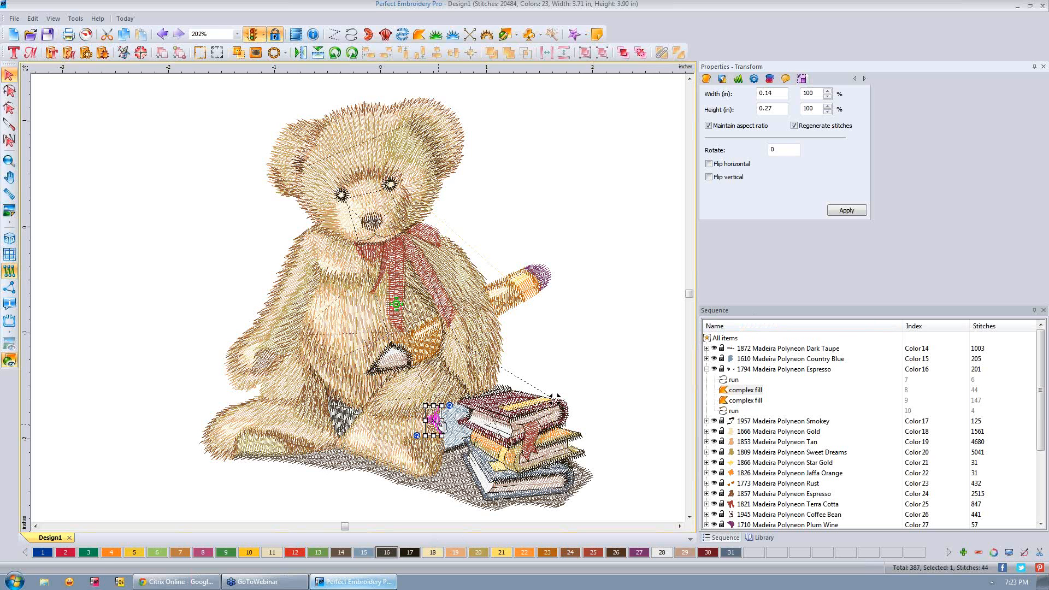
Try moving the selected complex fill to the empty area beside the bear's head, undo the move, and deselect the fill.
drag(435, 420, 582, 164)
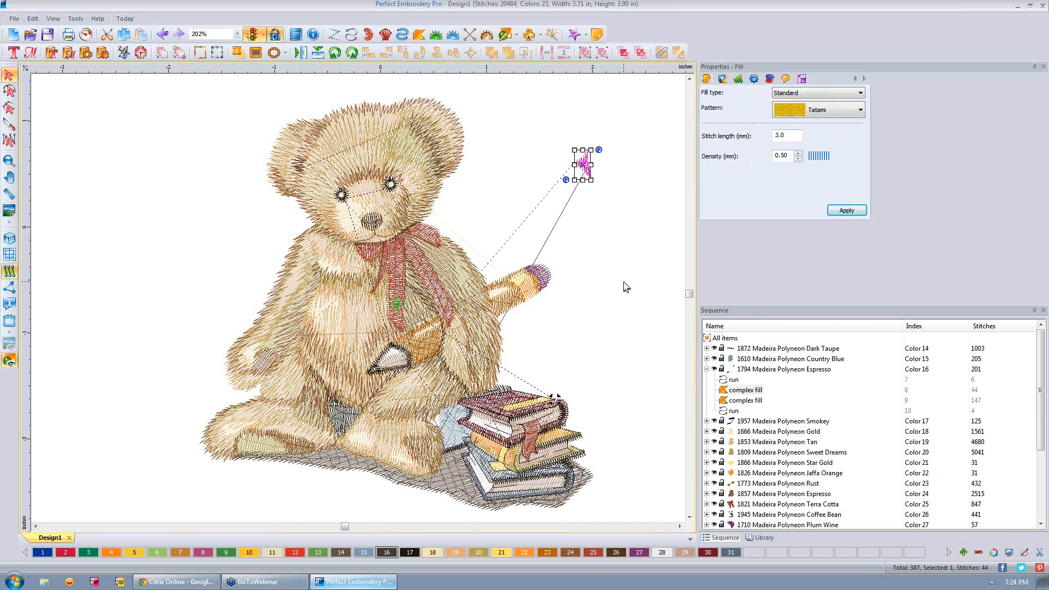
key(ctrl+z)
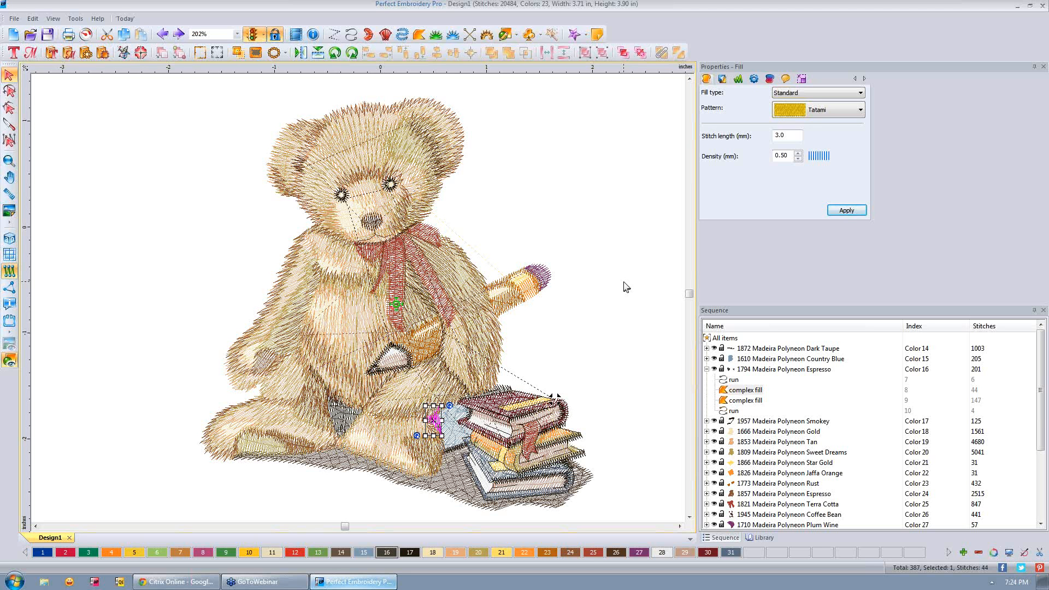
click(626, 287)
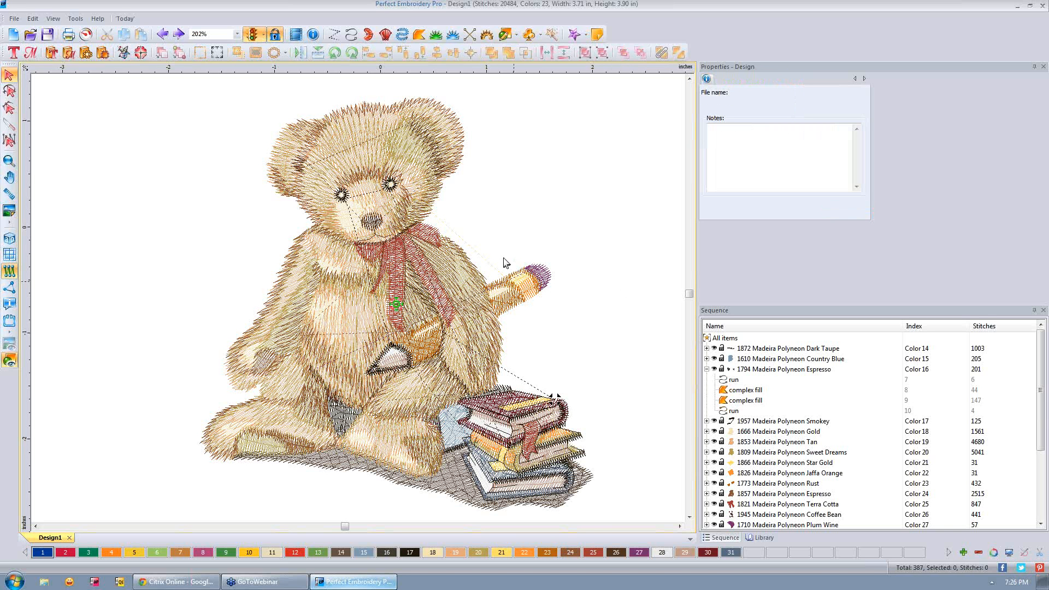
Review the full list of file formats available for saving the bear design, then close the save dialog without saving.
click(14, 19)
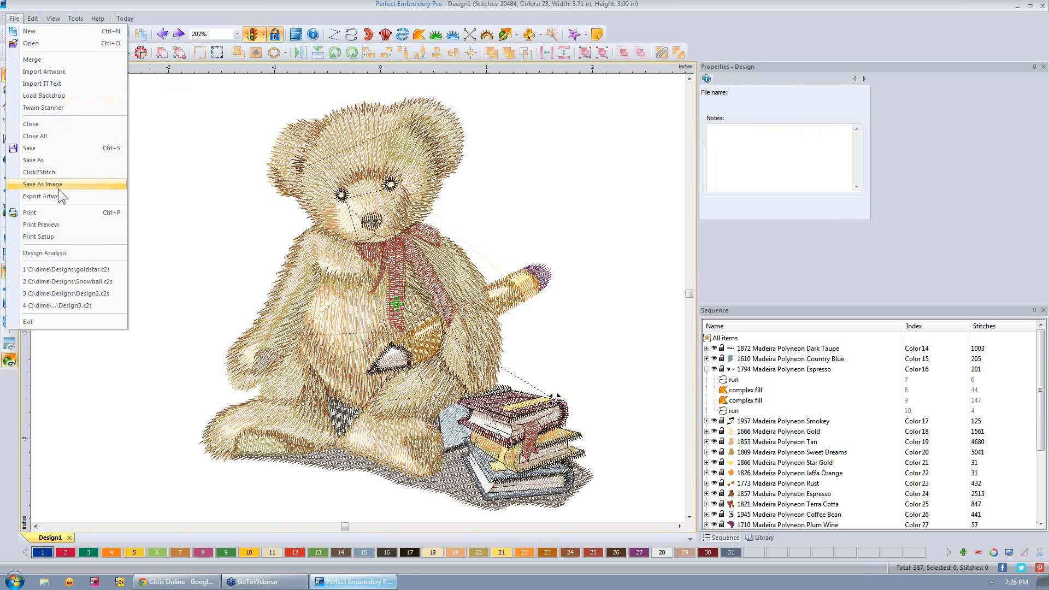
click(47, 159)
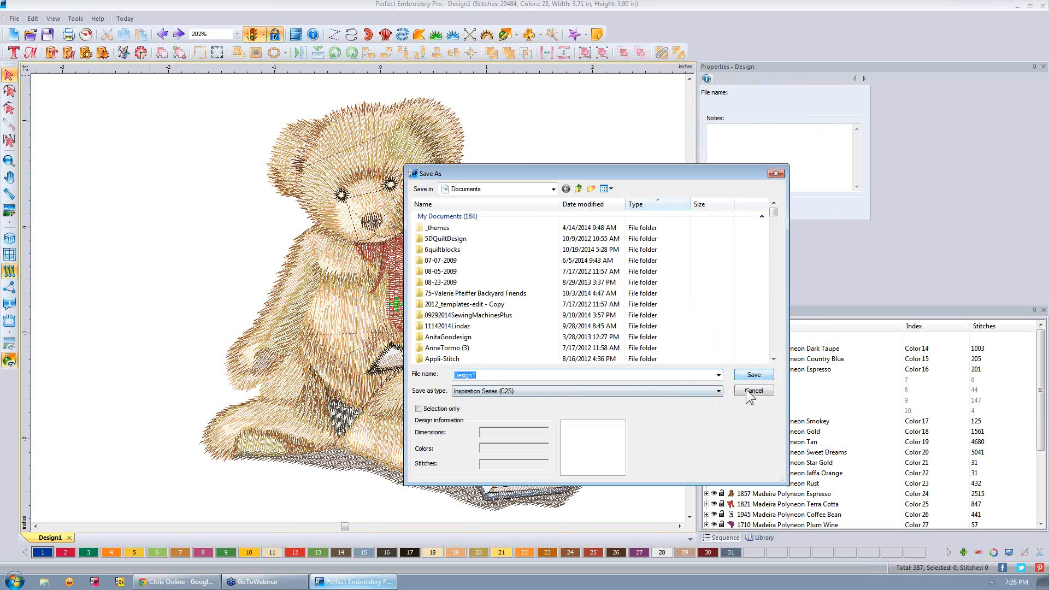
click(718, 391)
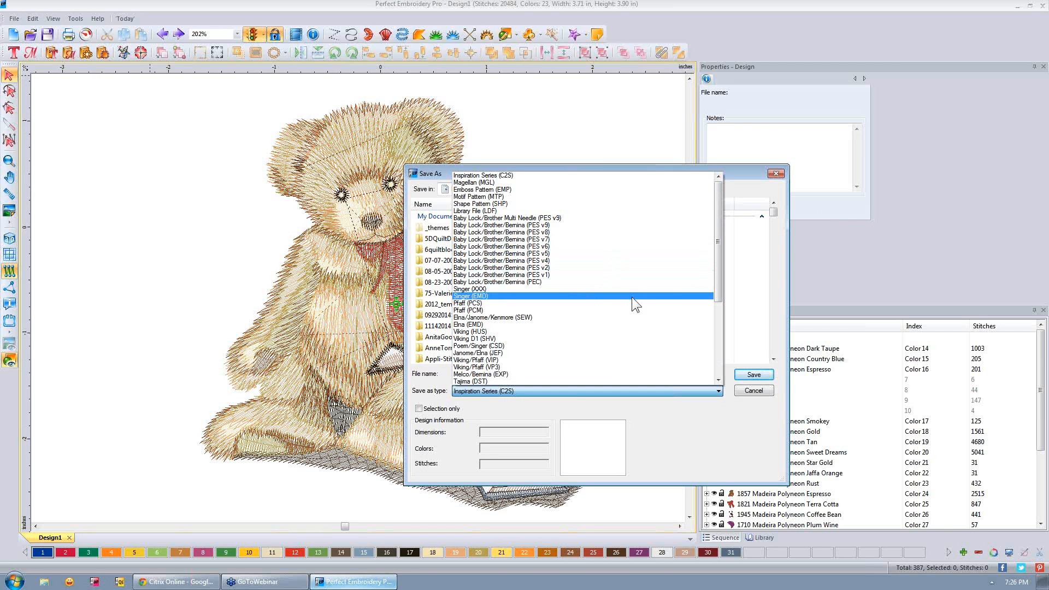
drag(717, 221, 718, 314)
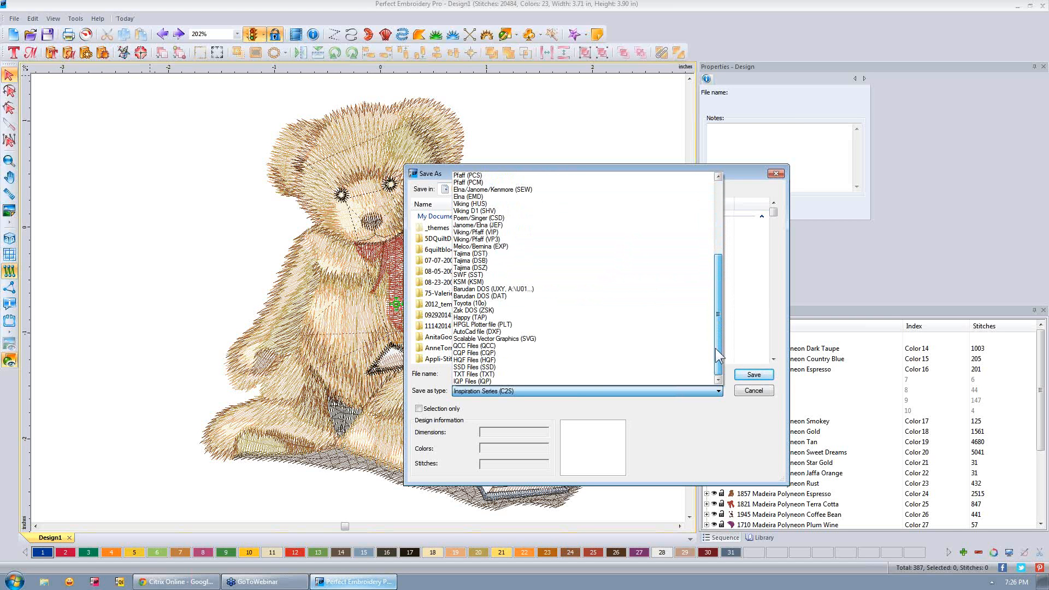
drag(716, 348, 716, 349)
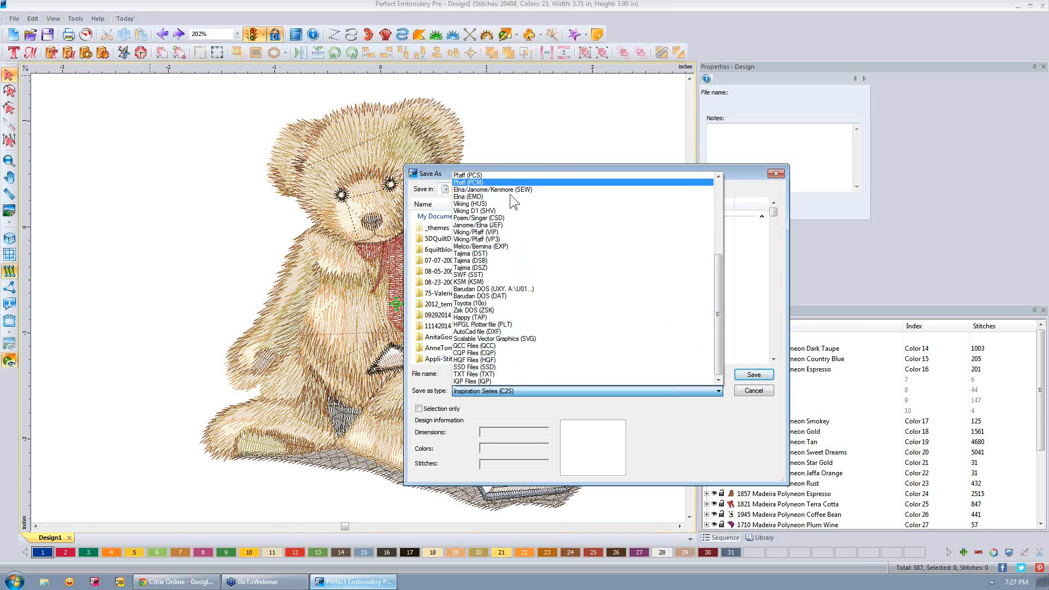
scroll(572, 236, up, 1)
scroll(573, 235, up, 6)
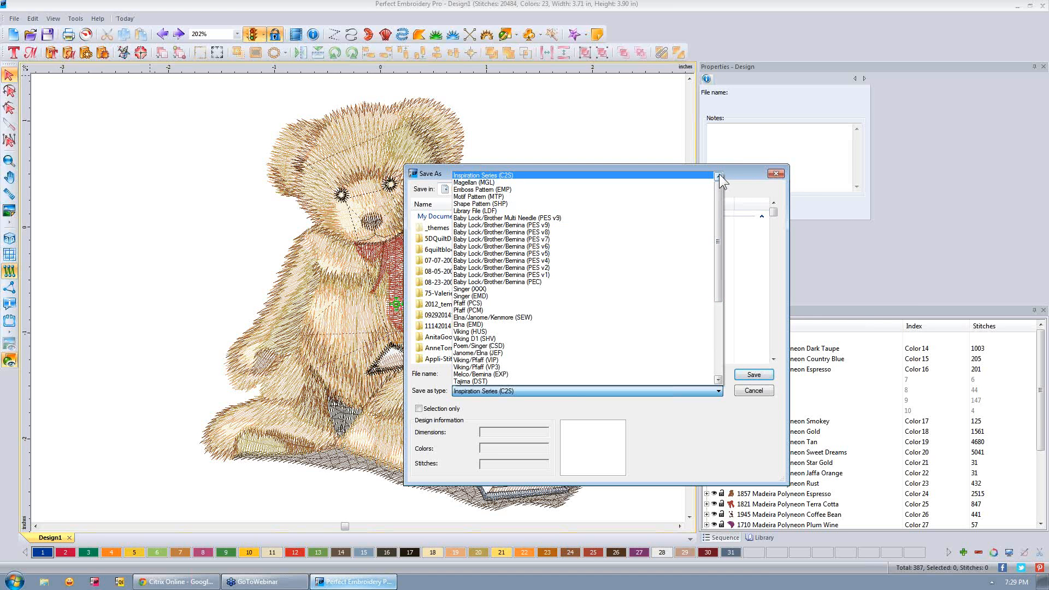
click(776, 176)
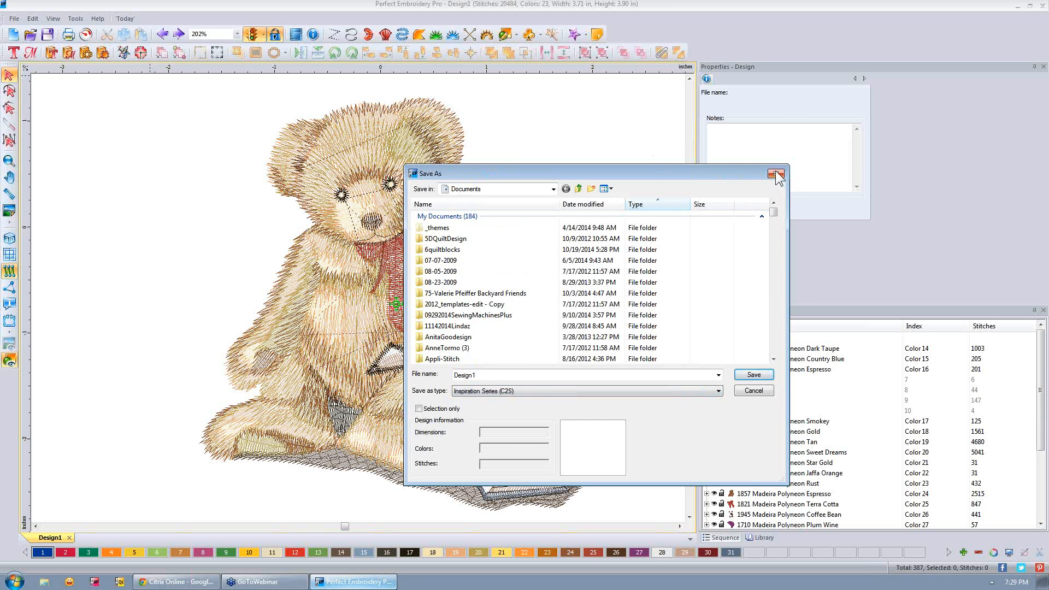
click(777, 175)
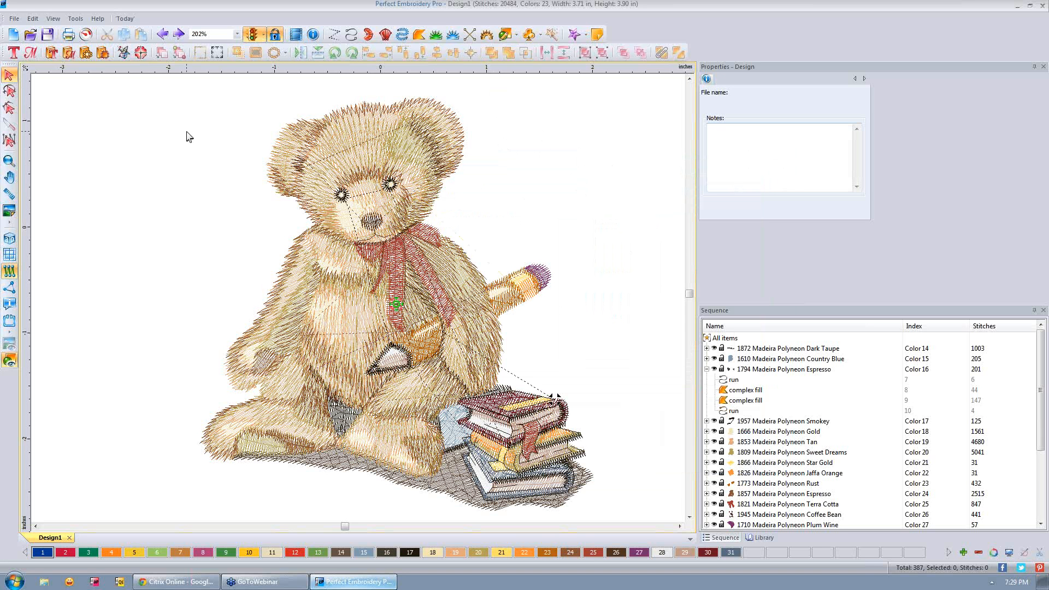
Clear the selection on the bear, reopen the save dialog to check the format list again, and cancel it.
click(417, 167)
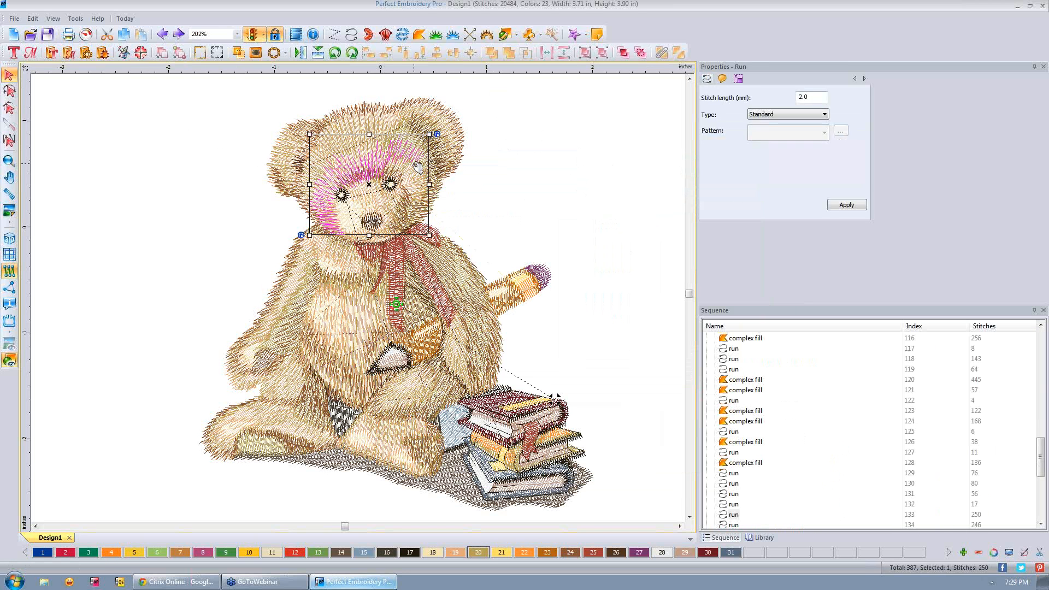
key(Escape)
click(14, 19)
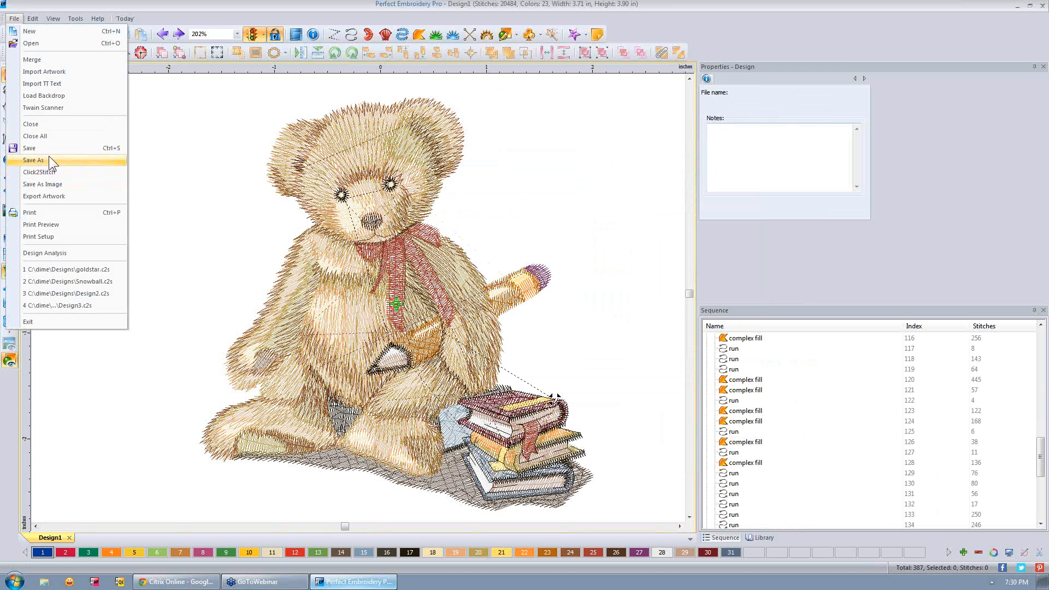
click(33, 160)
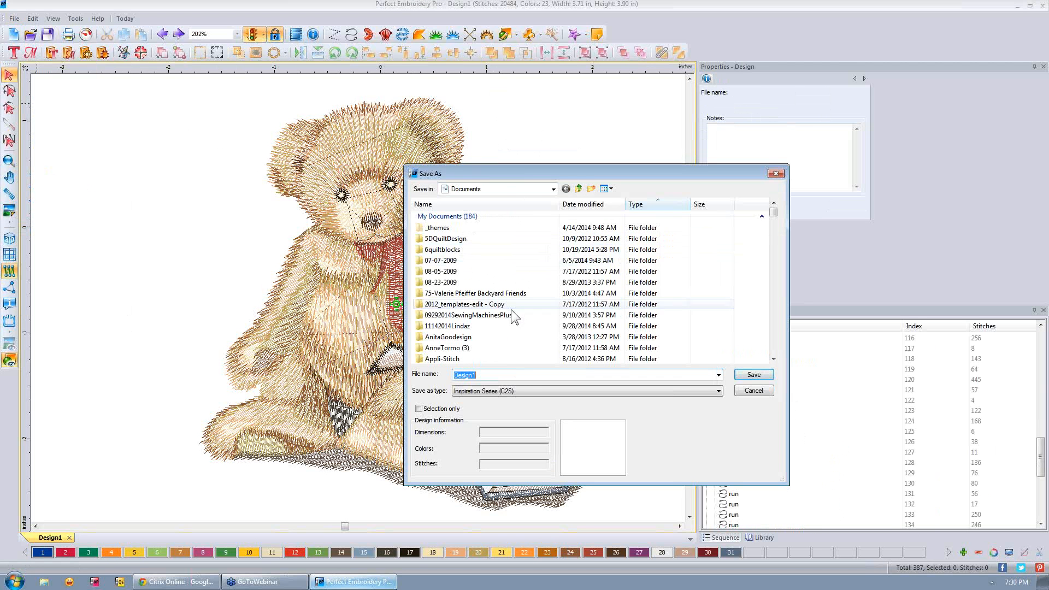
click(524, 390)
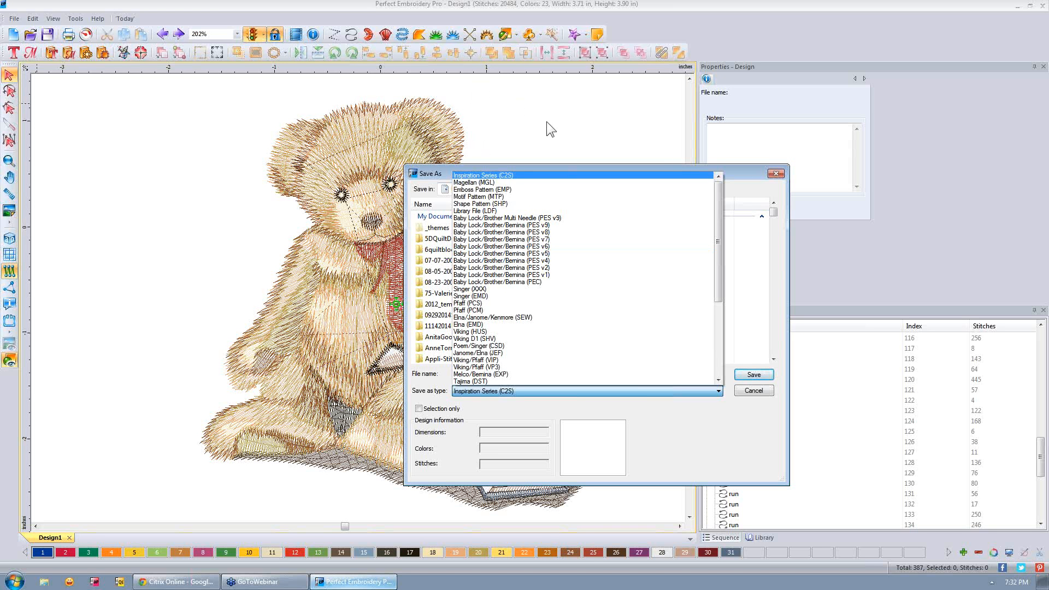
click(621, 110)
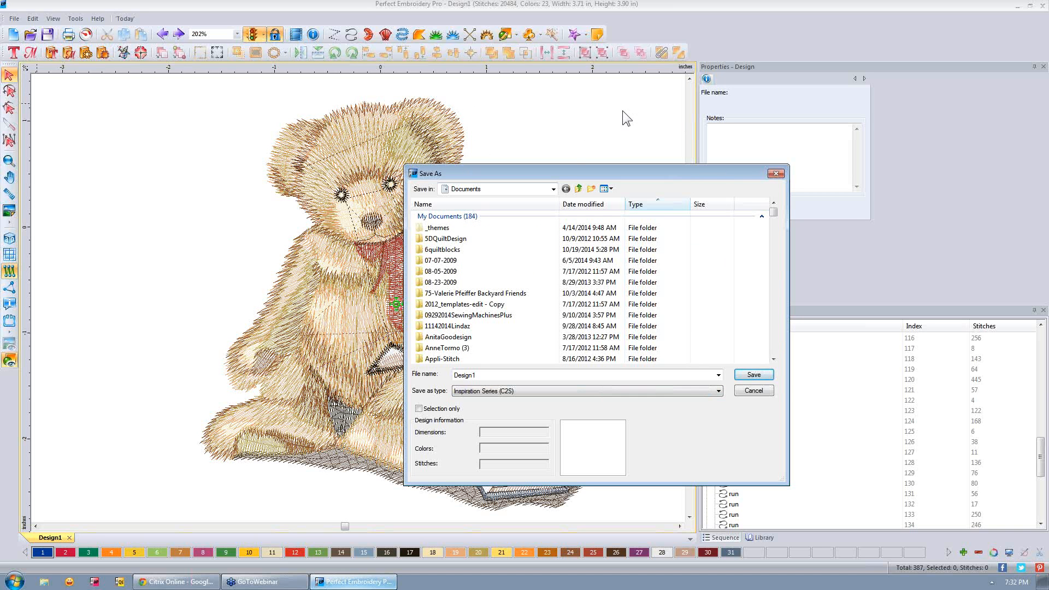
click(776, 174)
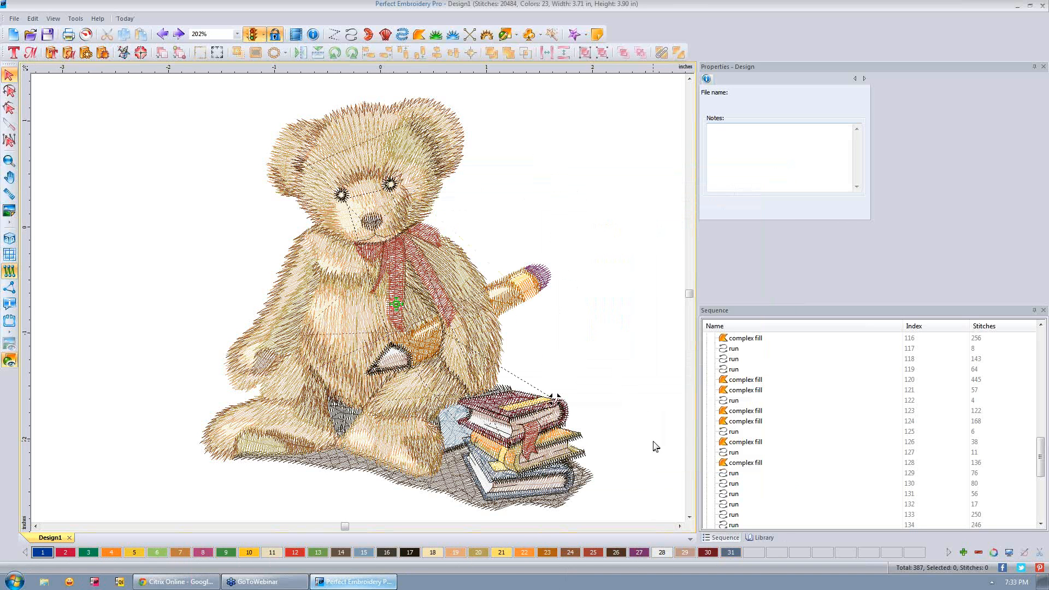
Remove the unused colors from the design's palette and add one extra color.
click(978, 552)
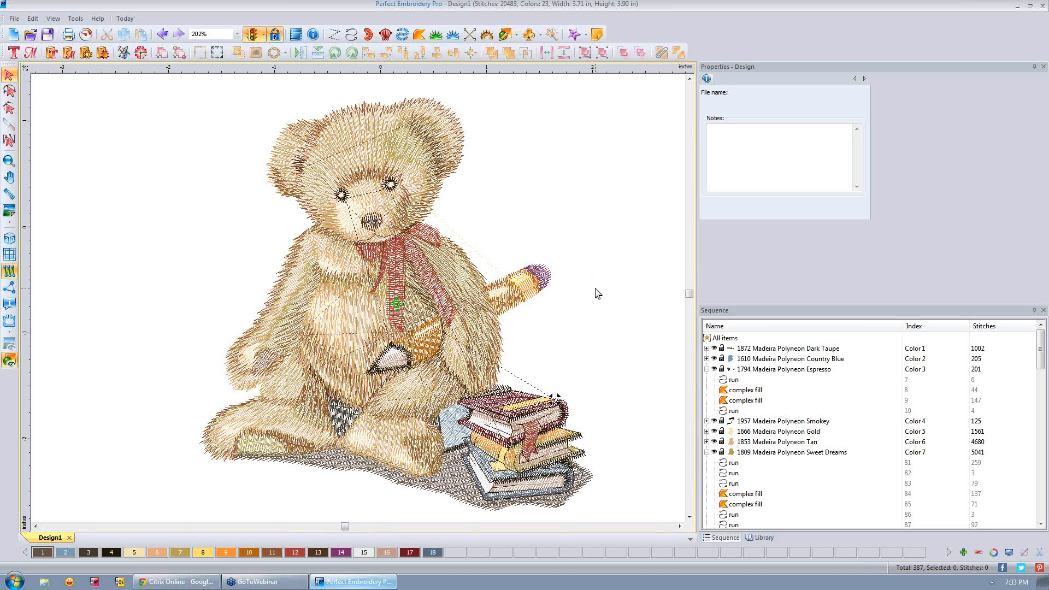
click(964, 553)
Select the entire bear design and create an outline around it.
drag(185, 75, 639, 484)
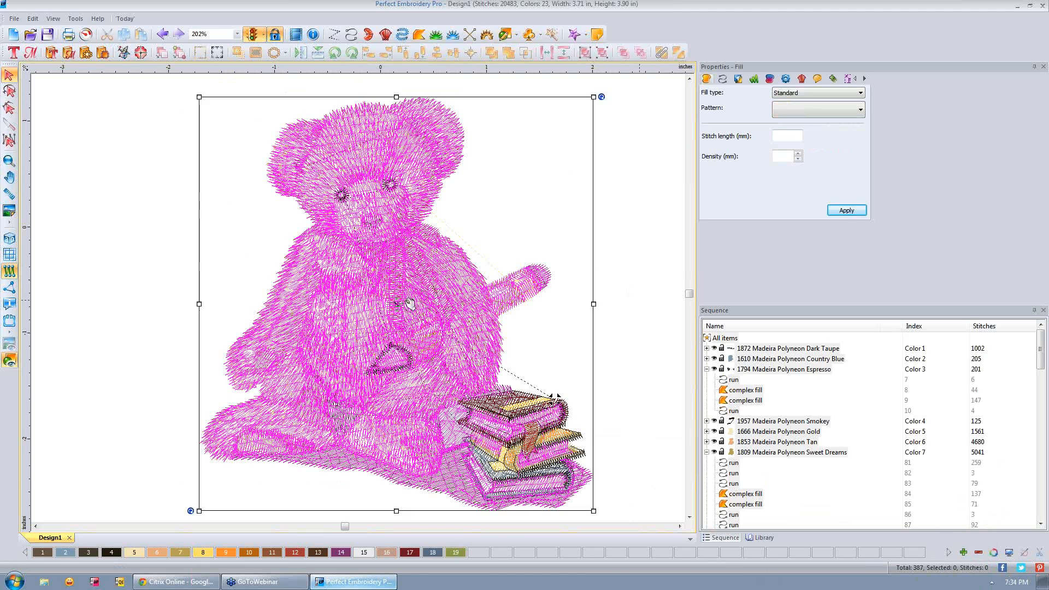
right_click(390, 282)
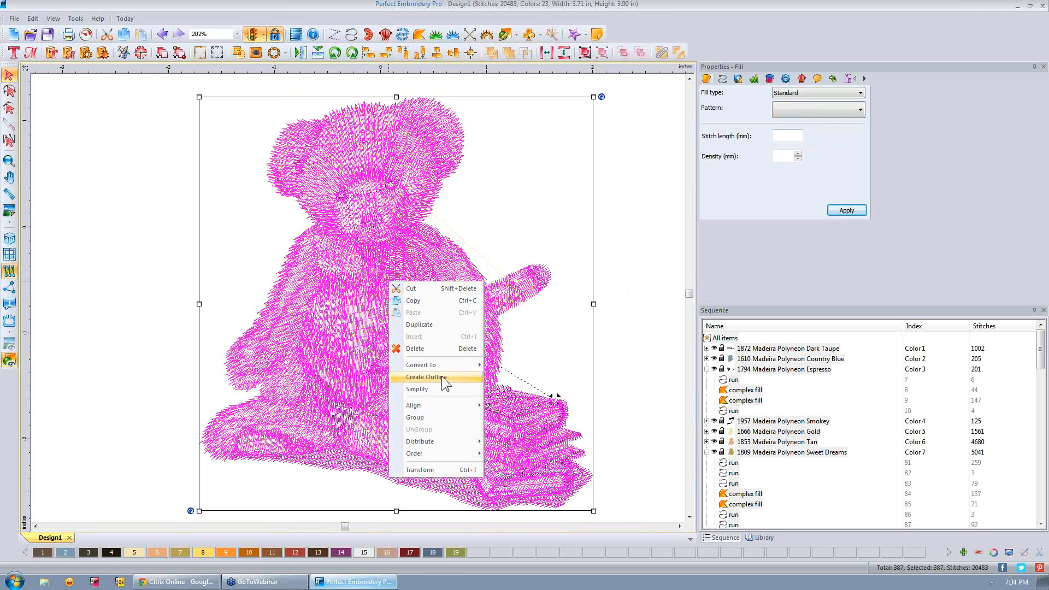
click(442, 377)
click(548, 322)
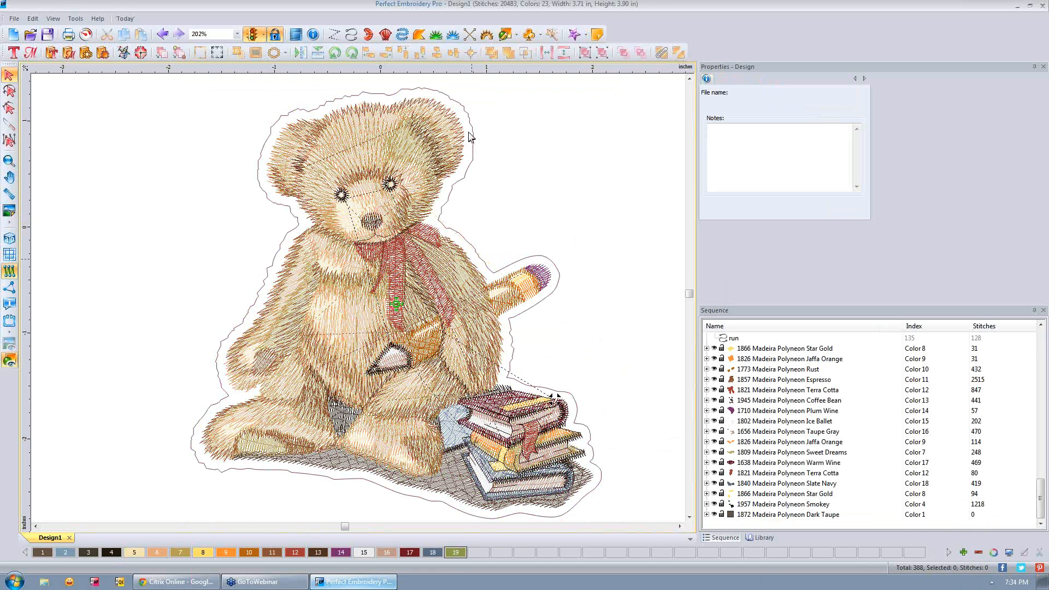
Set the default thread chart to Isacord in the general options and turn off auto matching of thread colors on loading.
click(76, 19)
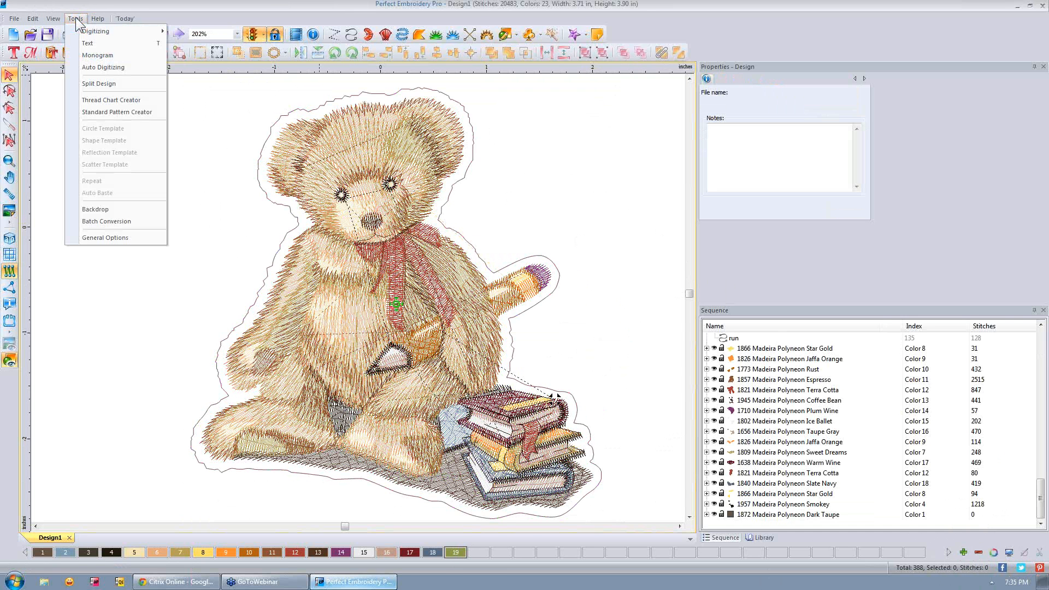
click(122, 238)
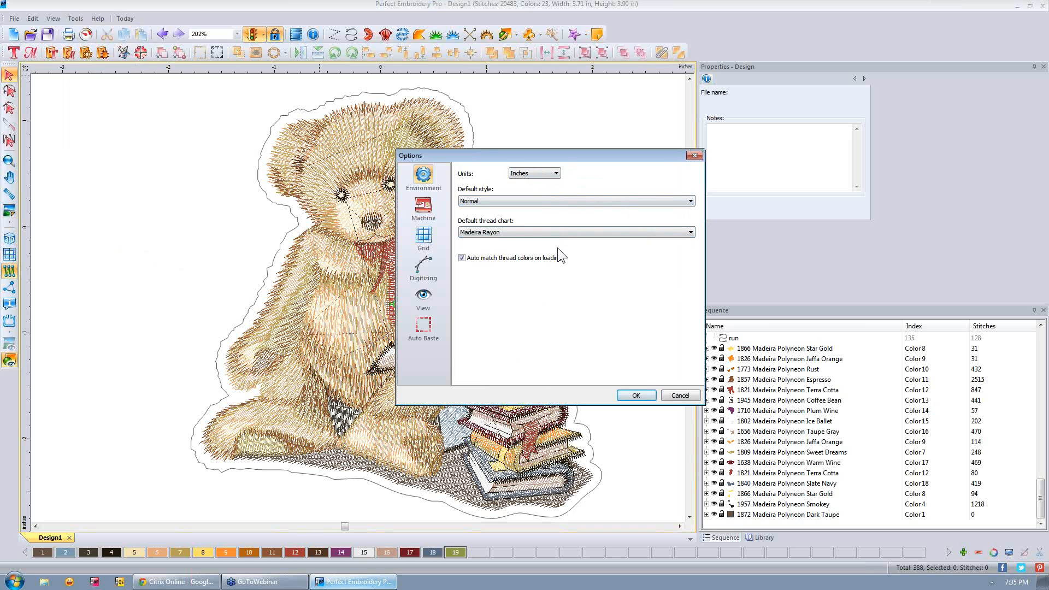
click(559, 233)
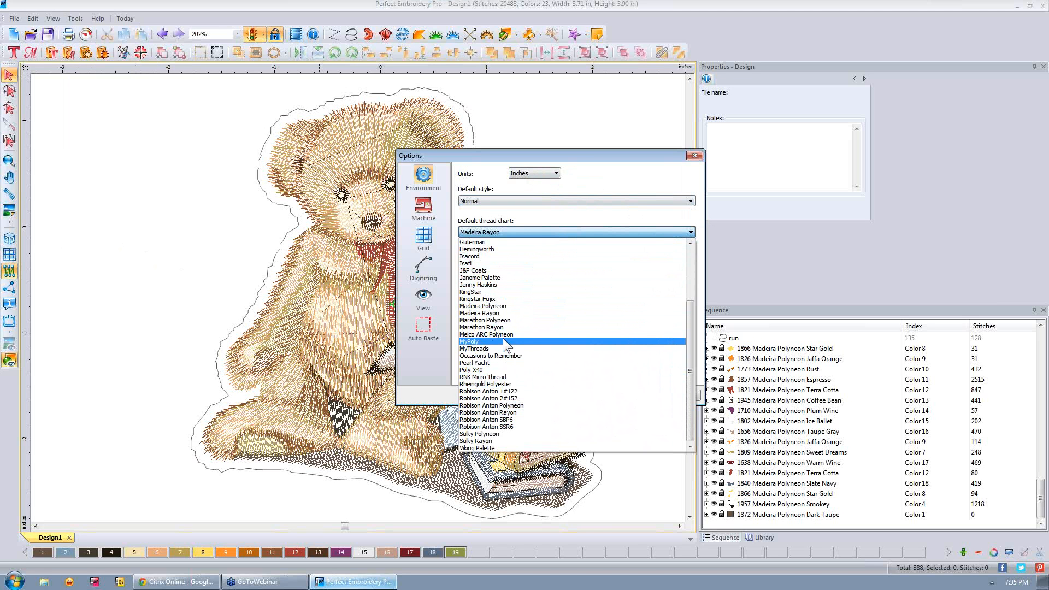
click(496, 256)
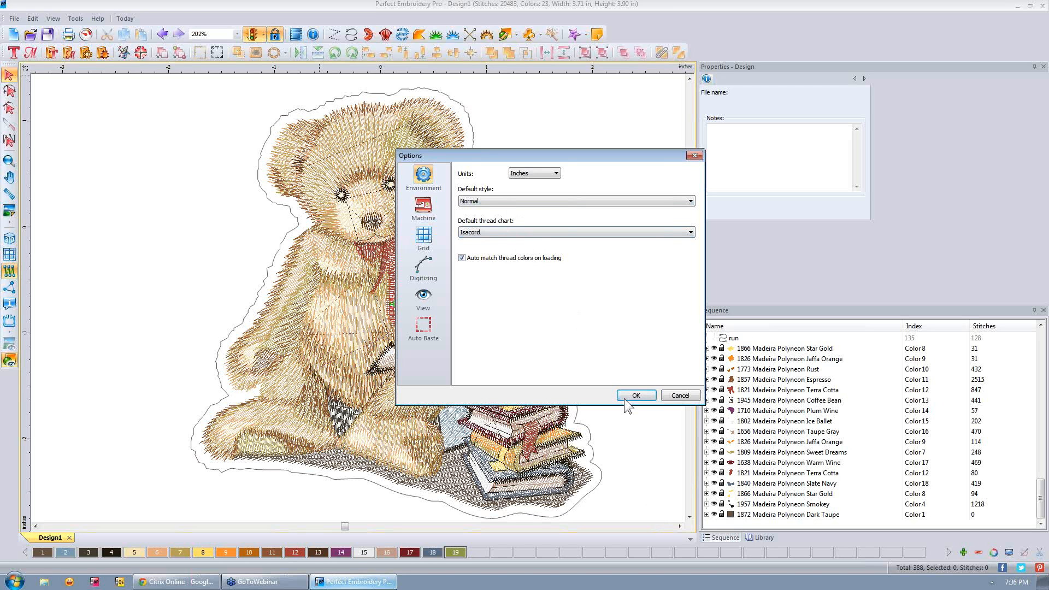
click(462, 260)
click(636, 397)
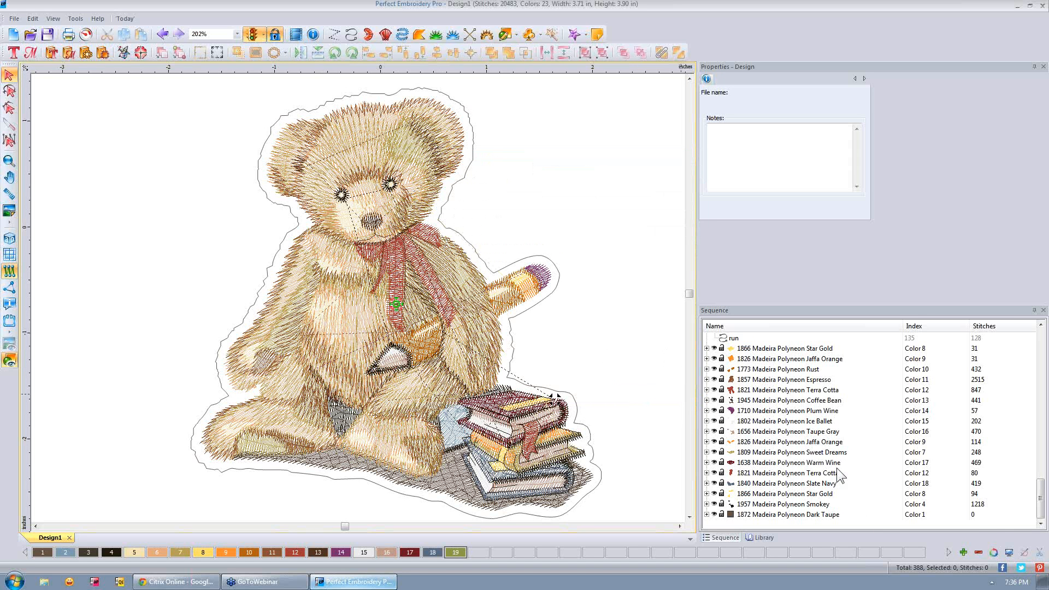
Try resetting the thread brand of the design's whole palette to Isacord.
click(991, 553)
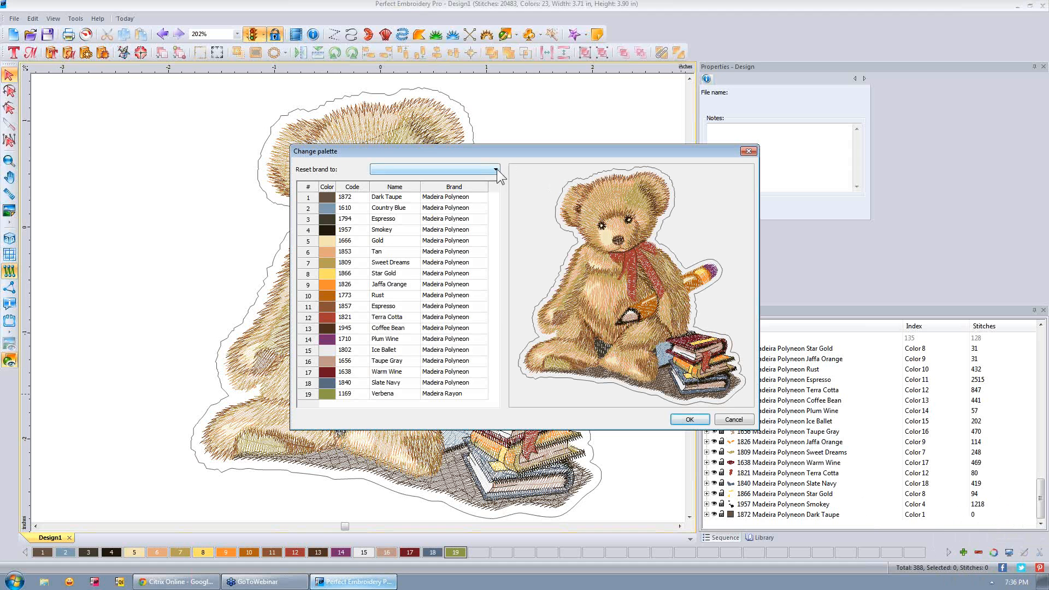
click(496, 170)
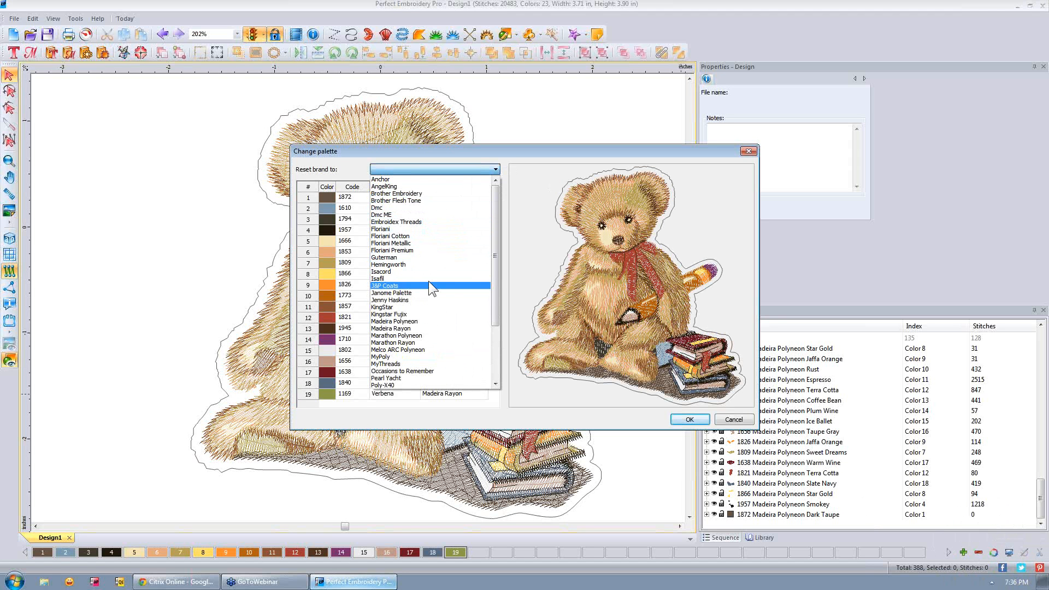
click(418, 271)
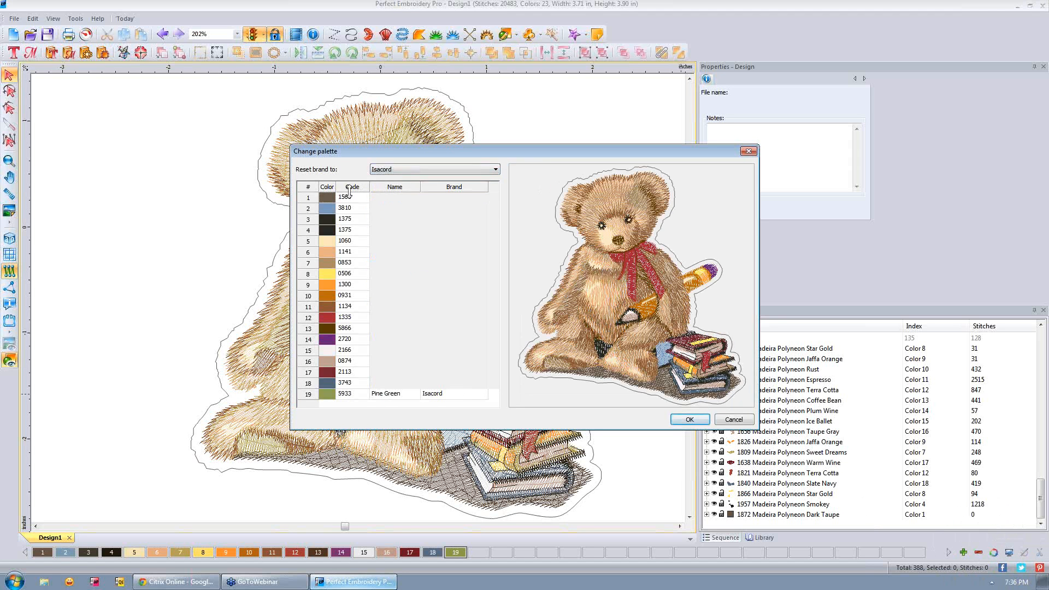
Check the matched Isacord thread names for palette colors 1 through 13, then close the palette dialog without applying it.
click(388, 198)
click(388, 208)
click(389, 219)
click(389, 230)
click(383, 241)
click(383, 253)
click(383, 261)
click(389, 274)
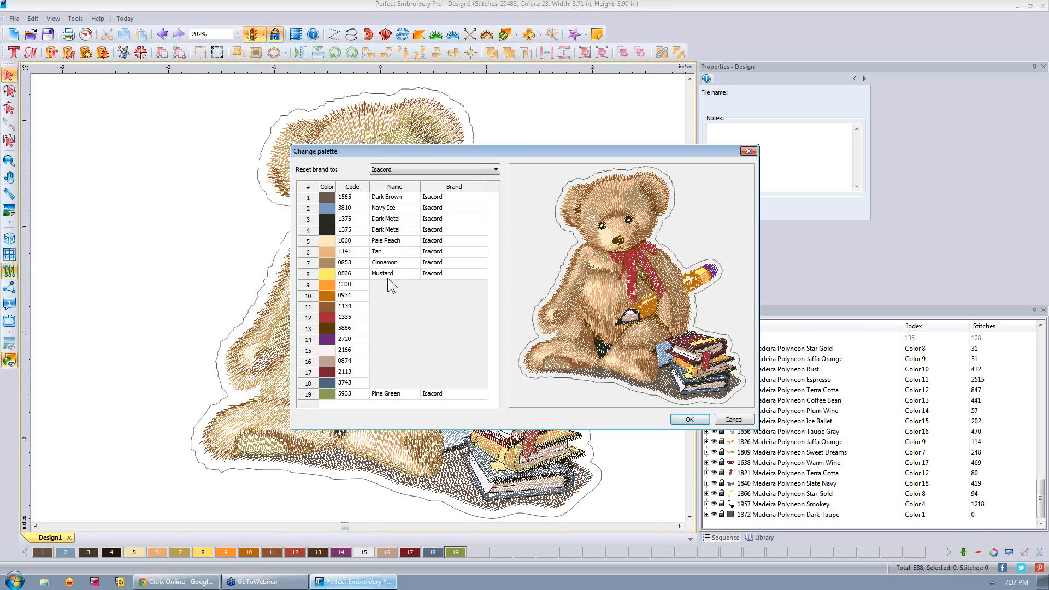
click(387, 283)
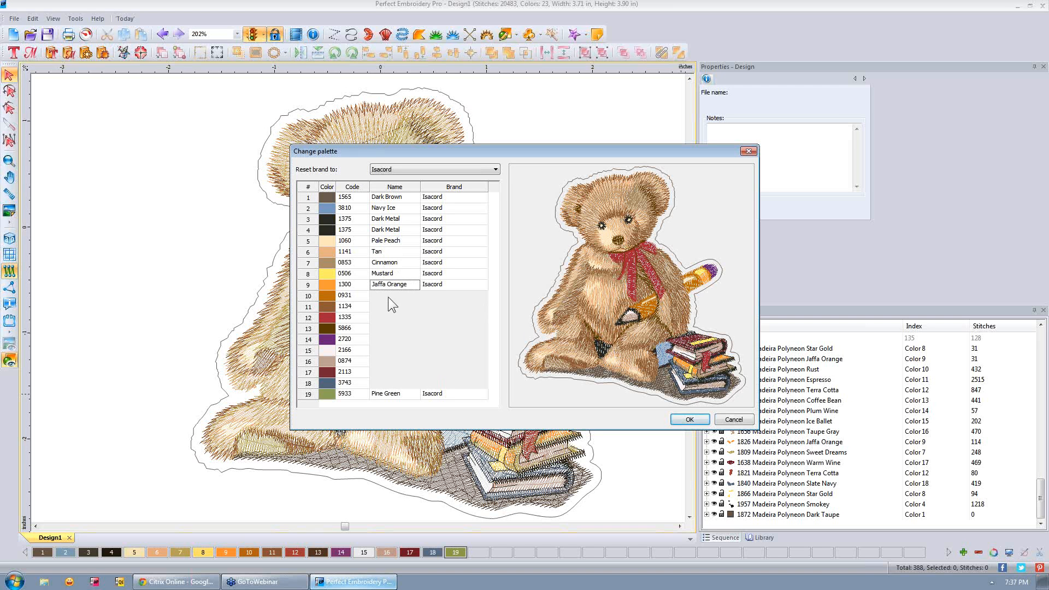
click(388, 297)
click(387, 305)
click(388, 318)
click(389, 328)
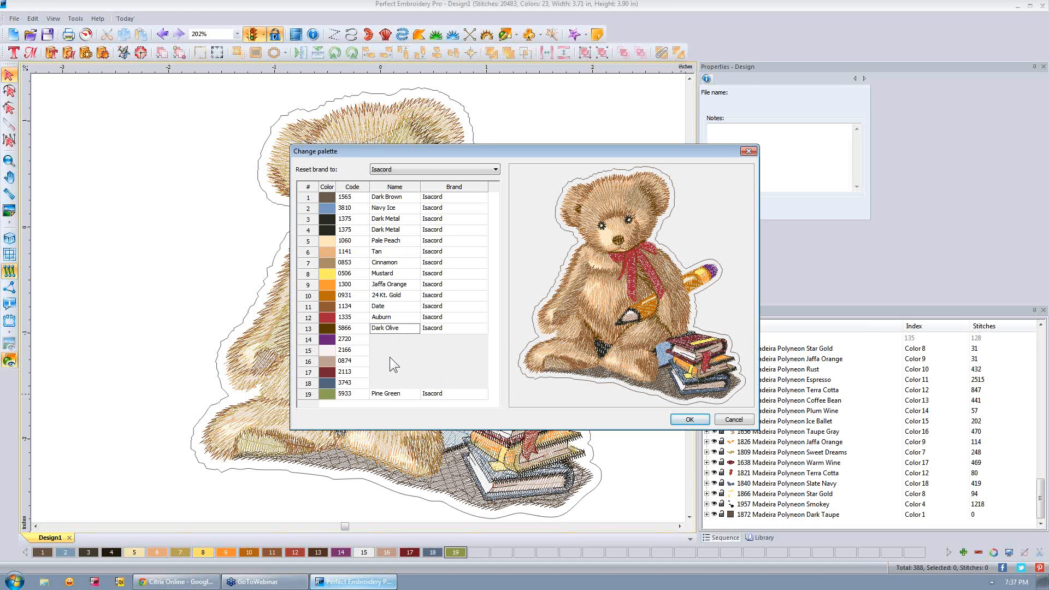
click(748, 151)
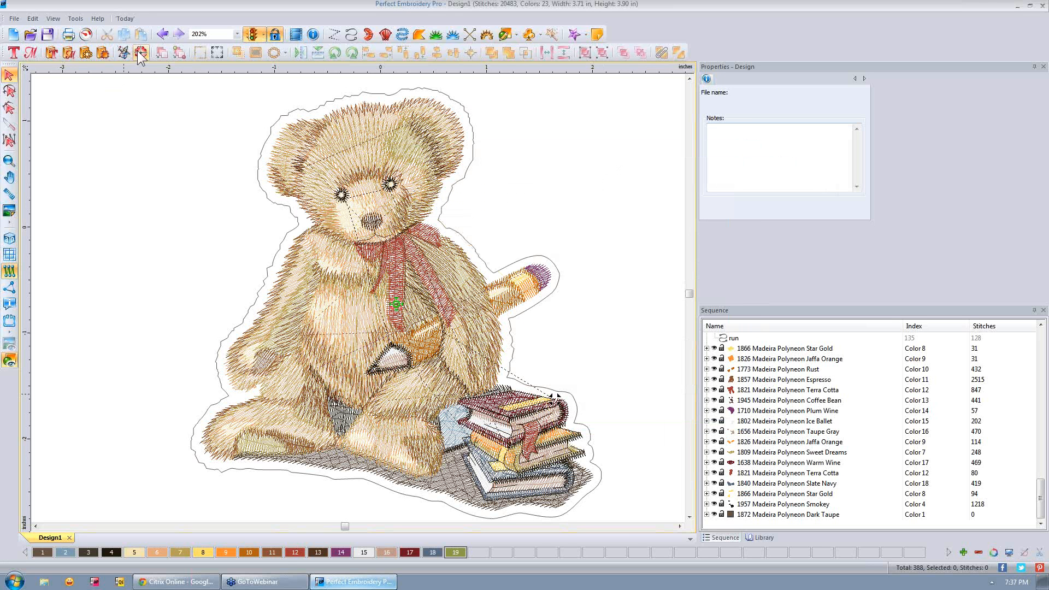
Open the custom thread chart MyPoly.thr in the Thread Chart Creator.
click(76, 20)
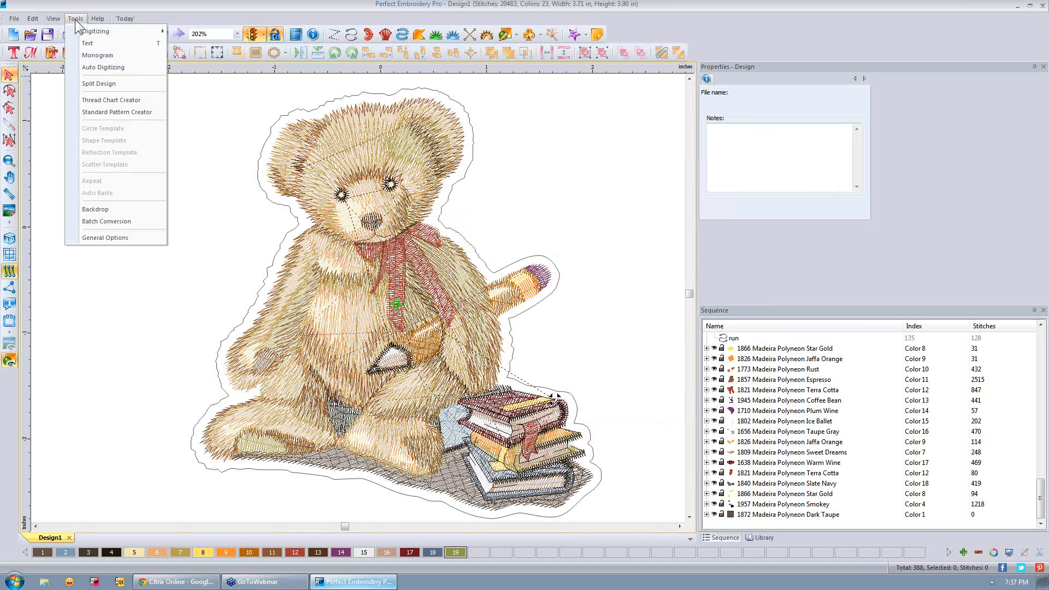
click(106, 102)
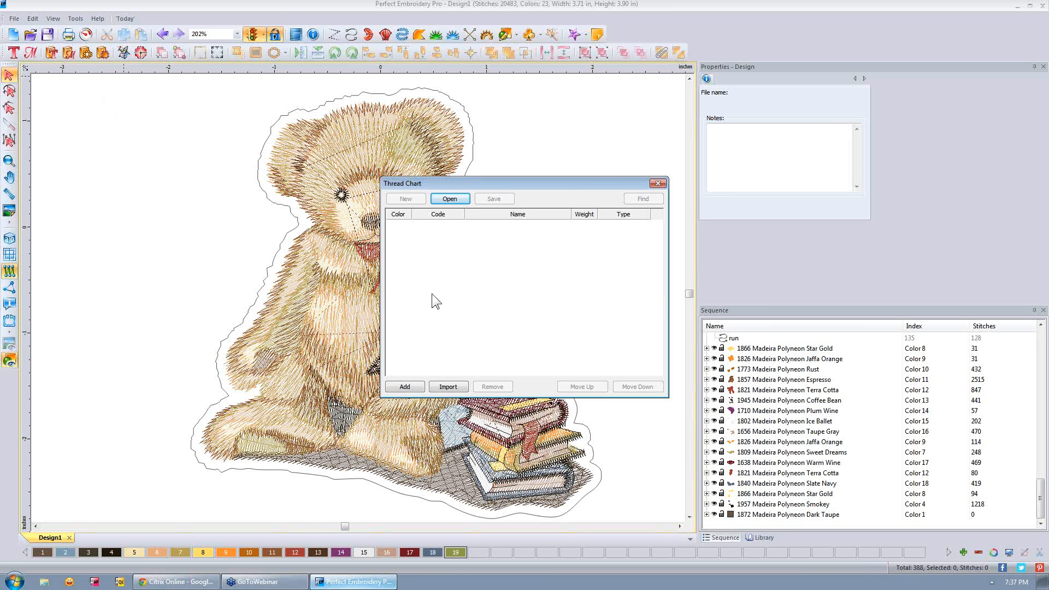
click(457, 199)
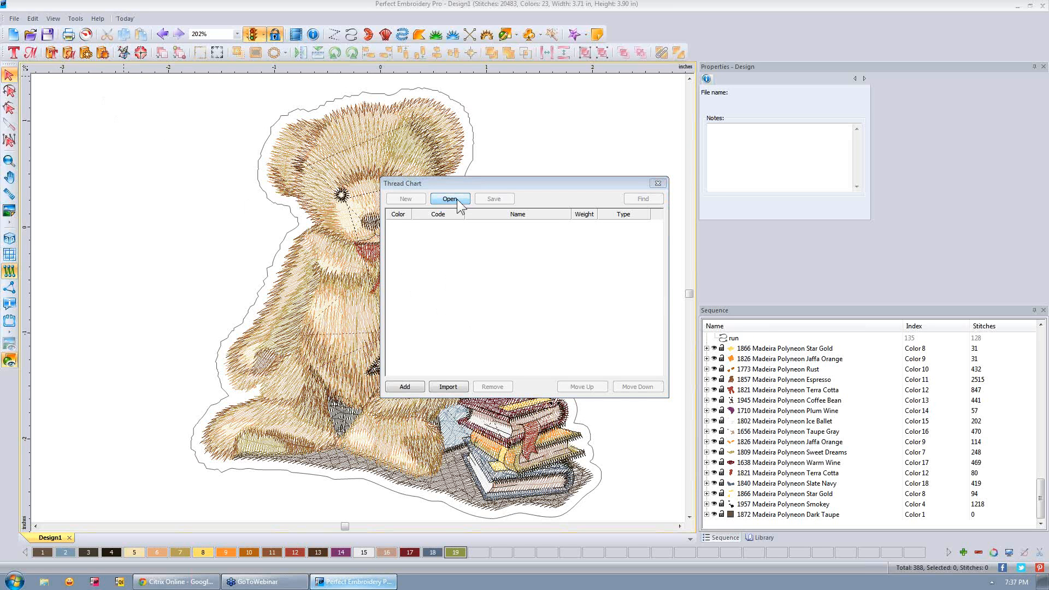
drag(601, 221, 600, 289)
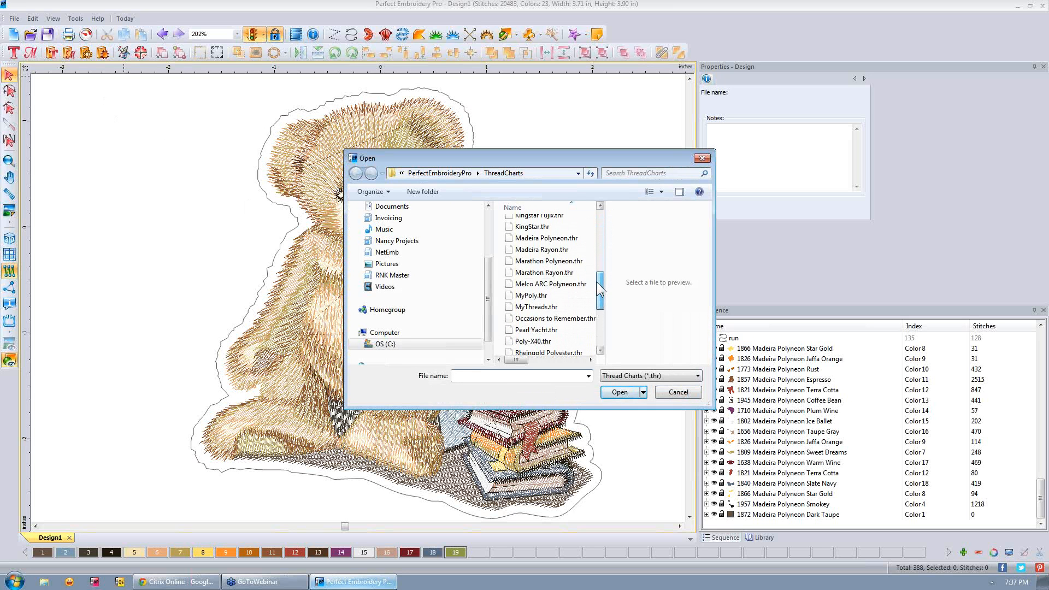
click(524, 298)
click(608, 391)
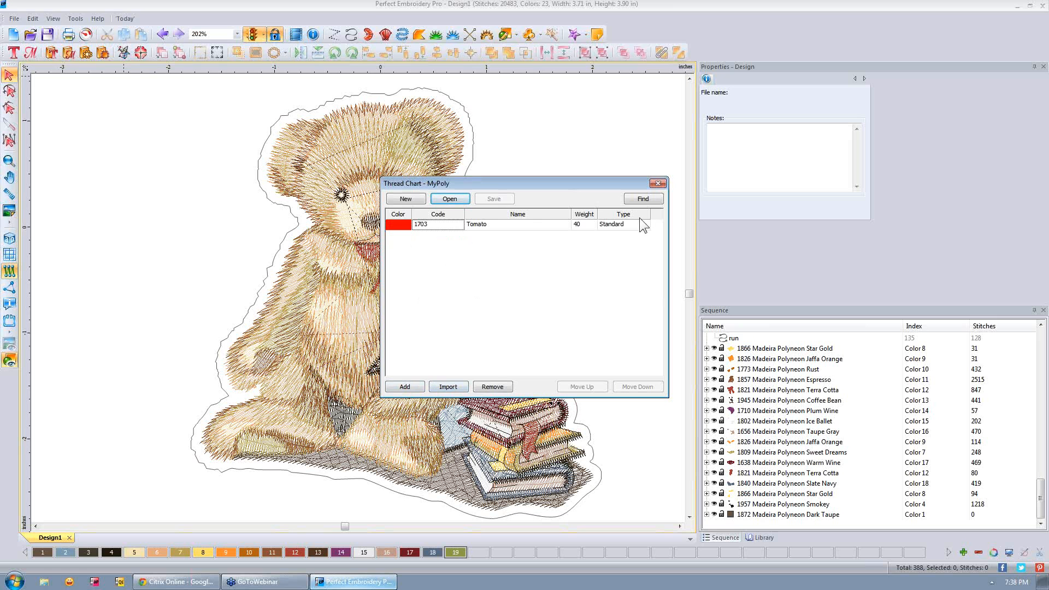
Import Isacord threads 1950 Neon Pink and 0520 Lemon into the MyPoly thread chart.
click(448, 387)
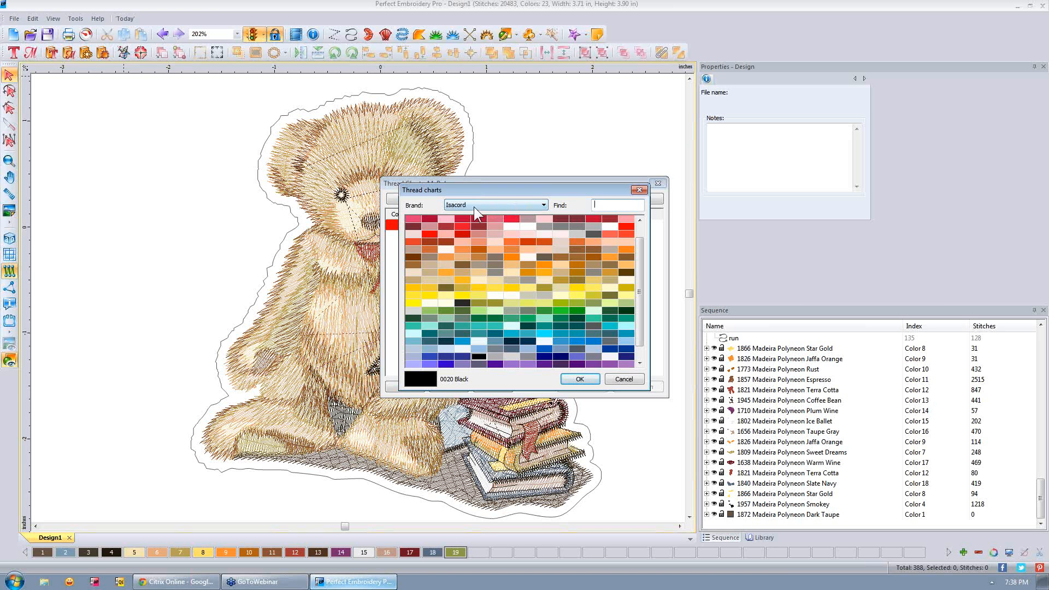
text(1950)
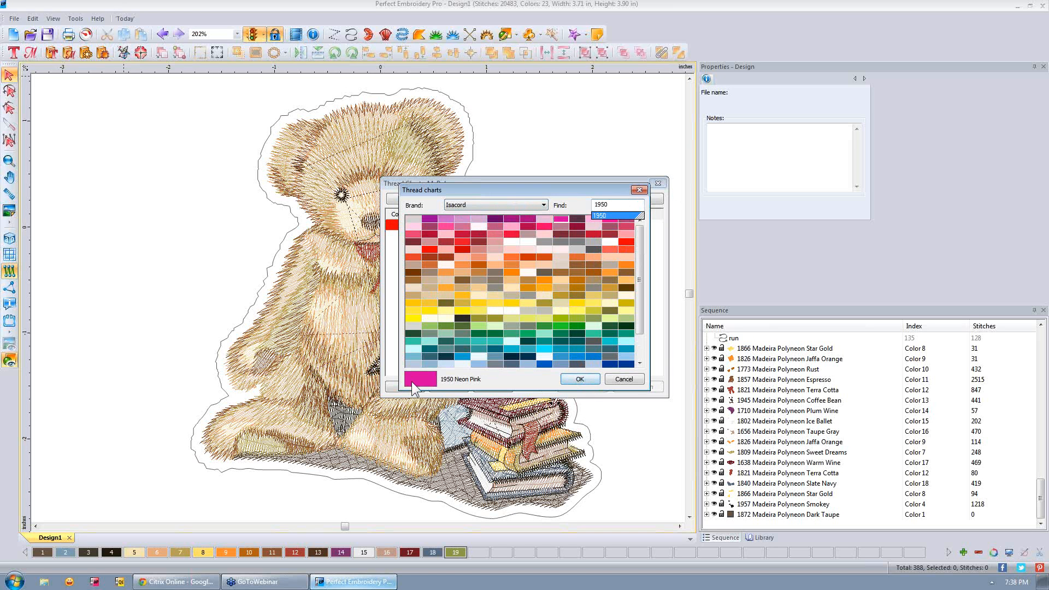
click(579, 379)
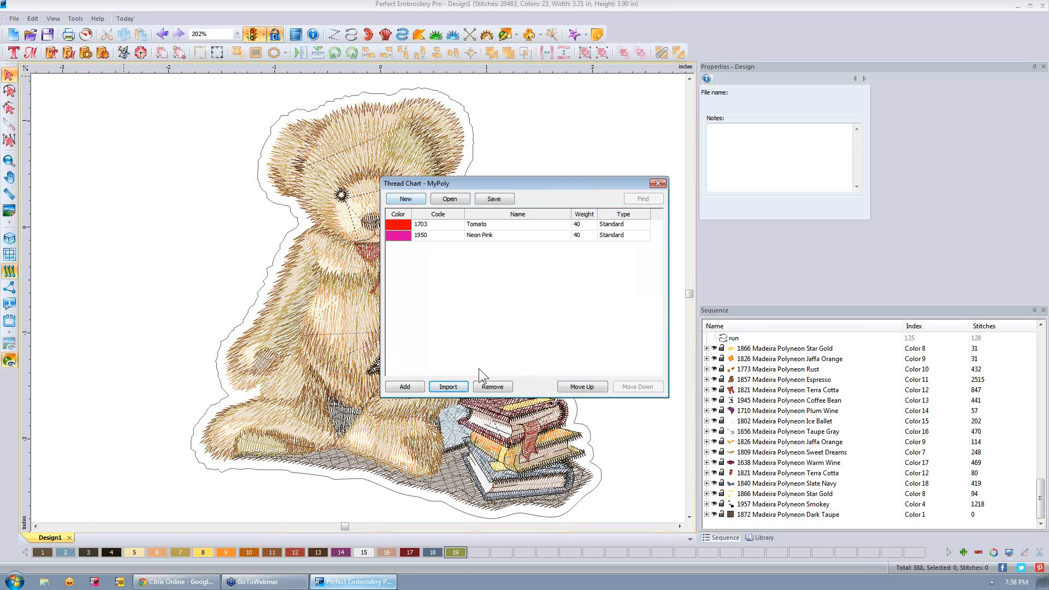
click(454, 385)
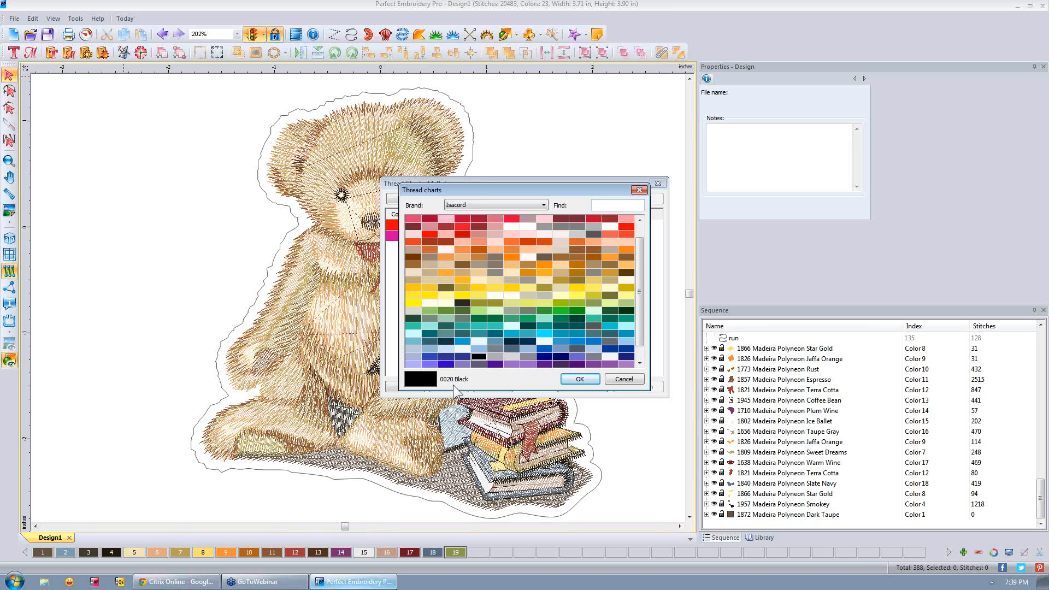
click(610, 205)
text(0520)
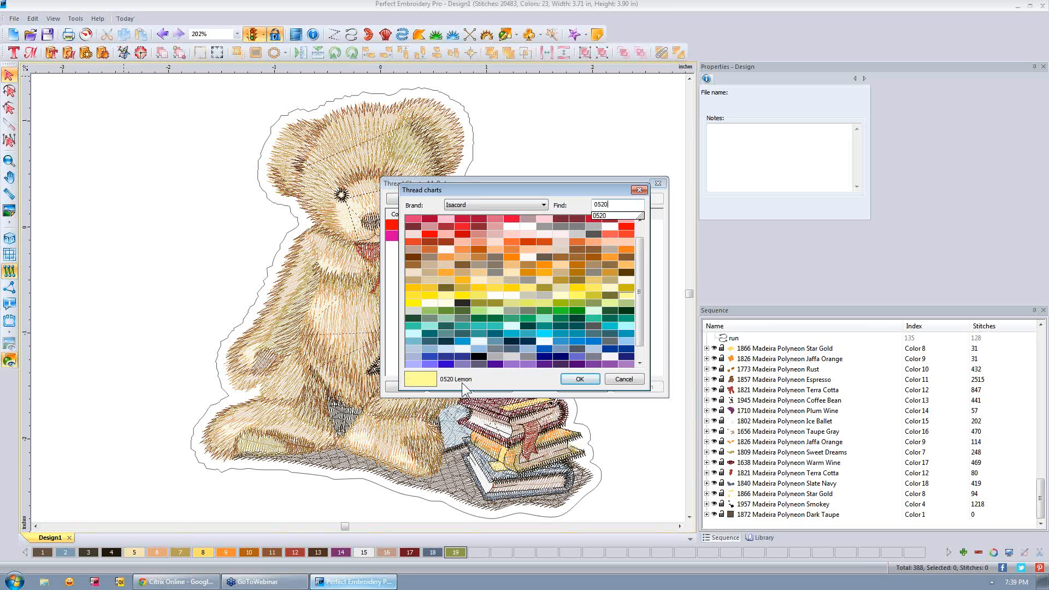
click(588, 378)
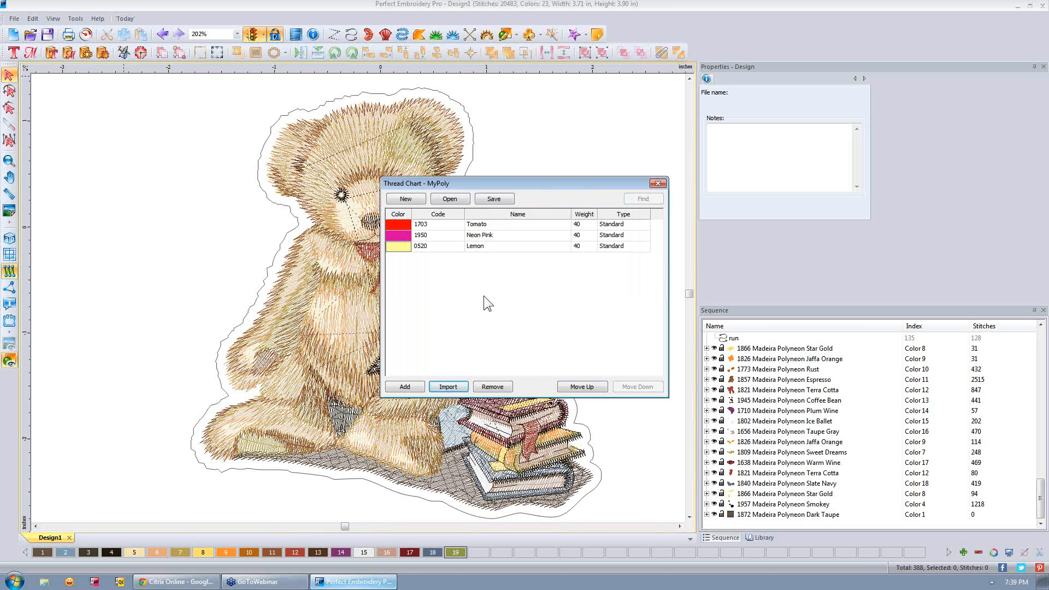
Prefix the Tomato and Neon Pink thread names with "I_" to mark them as Isacord.
click(468, 224)
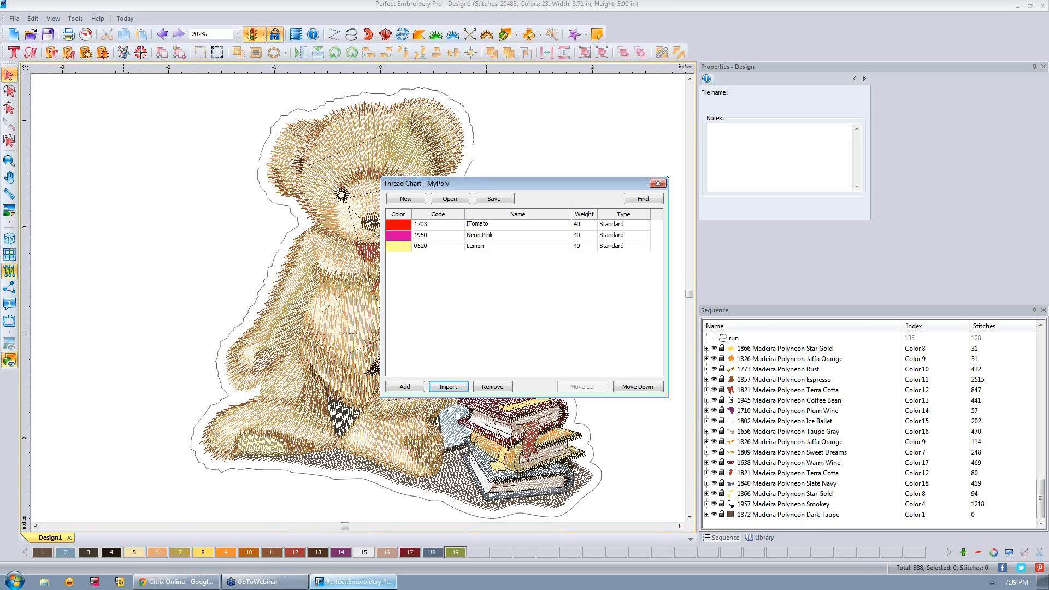
text(I)
key(ctrl)
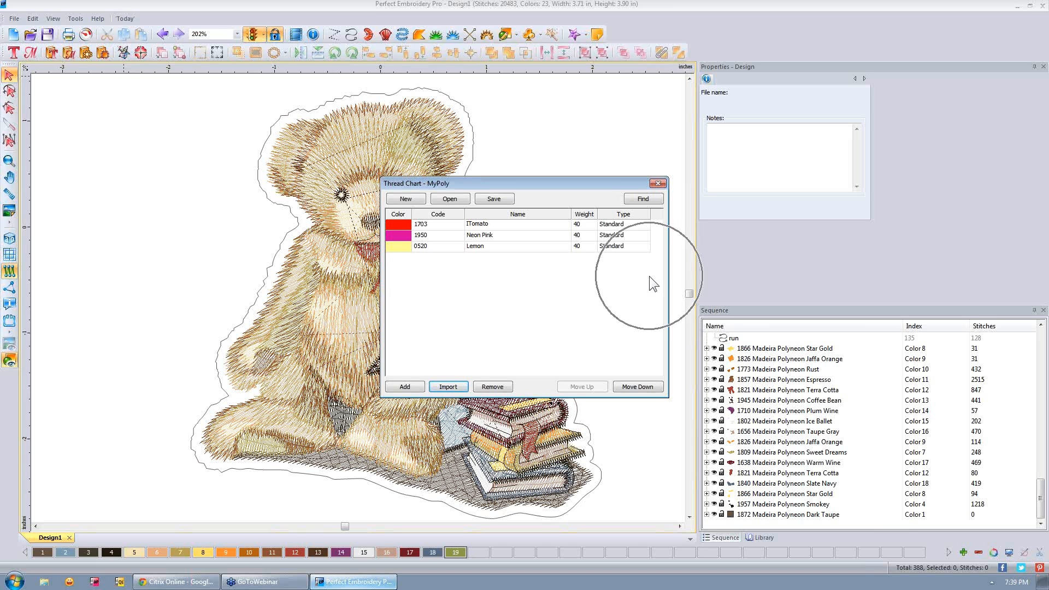
text(_)
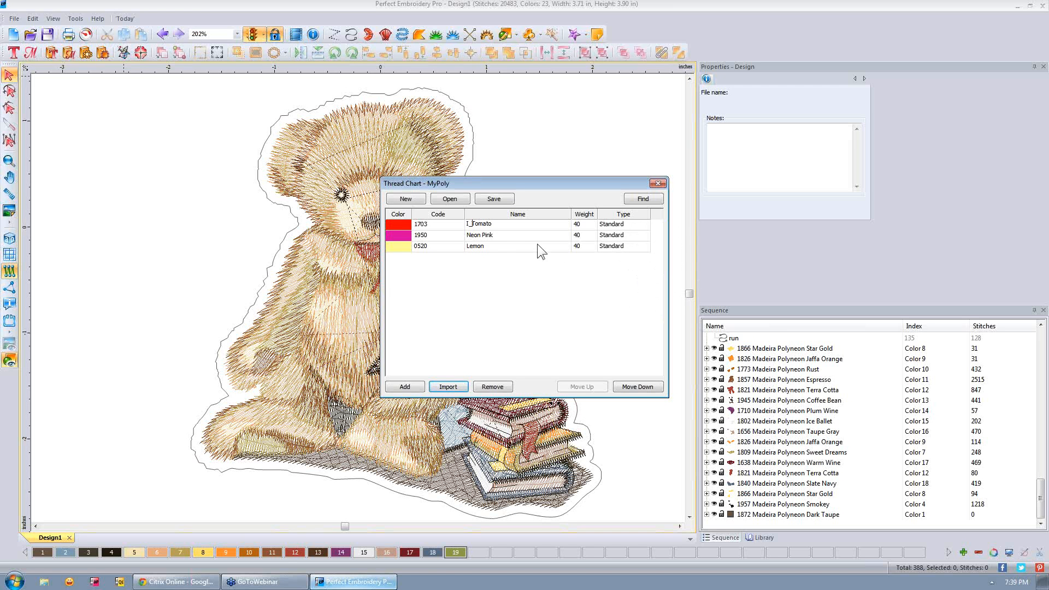
click(467, 235)
click(467, 234)
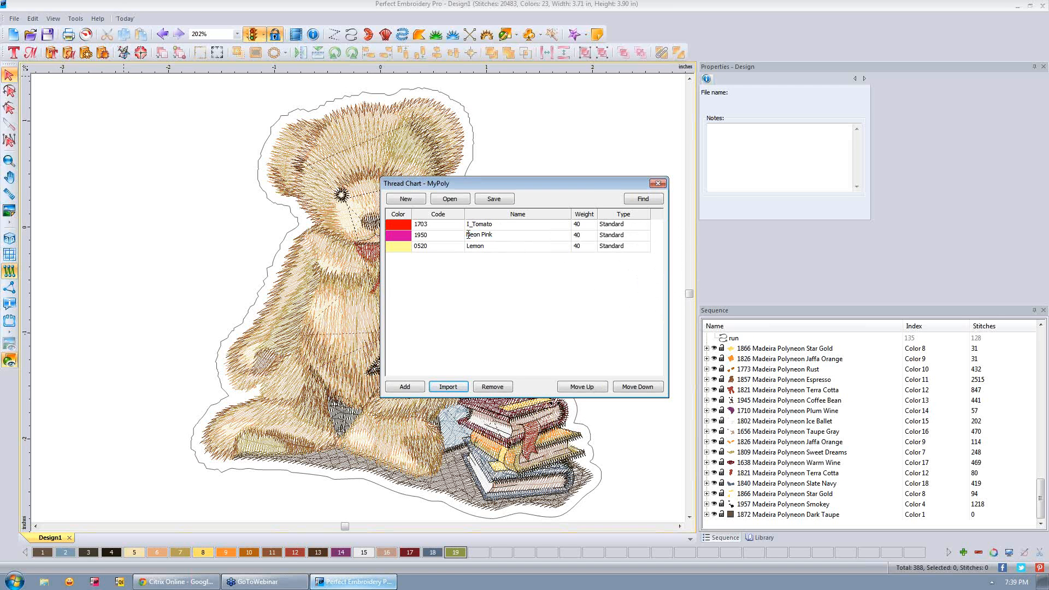
text(I_)
Rename the Lemon thread as I_Lemon in the chart.
click(468, 249)
right_click(468, 248)
click(506, 247)
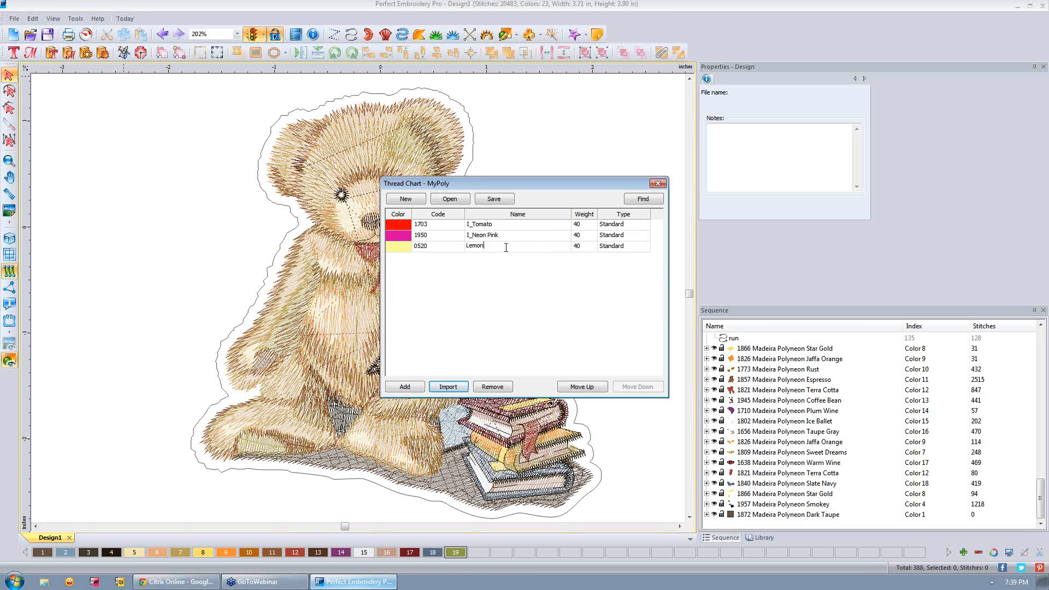
key(Left)
key(Left)
key(Right)
key(Right)
click(471, 244)
text(I_)
key(Return)
Check the thread types available for the I_Tomato entry.
click(631, 224)
click(642, 224)
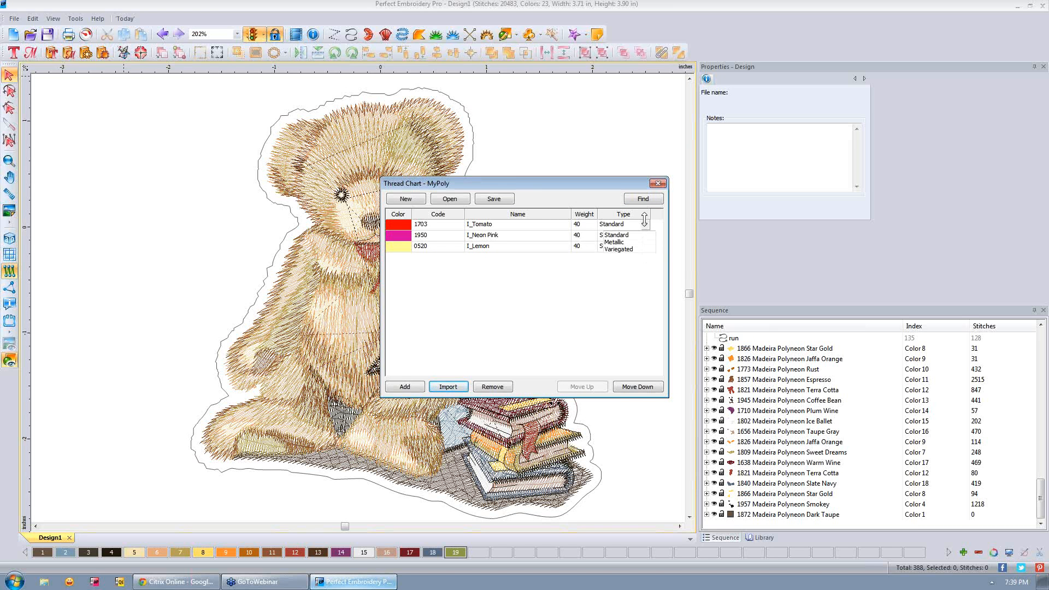
click(590, 288)
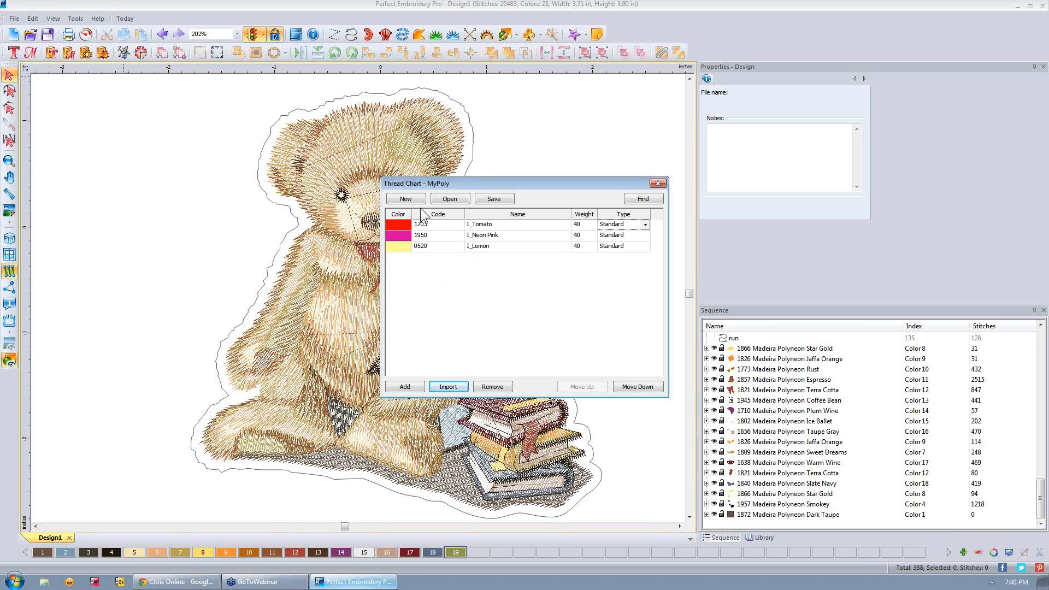
Import thread 531 Cranberry 2 from the Poly-X40 brand into the MyPoly chart.
click(452, 387)
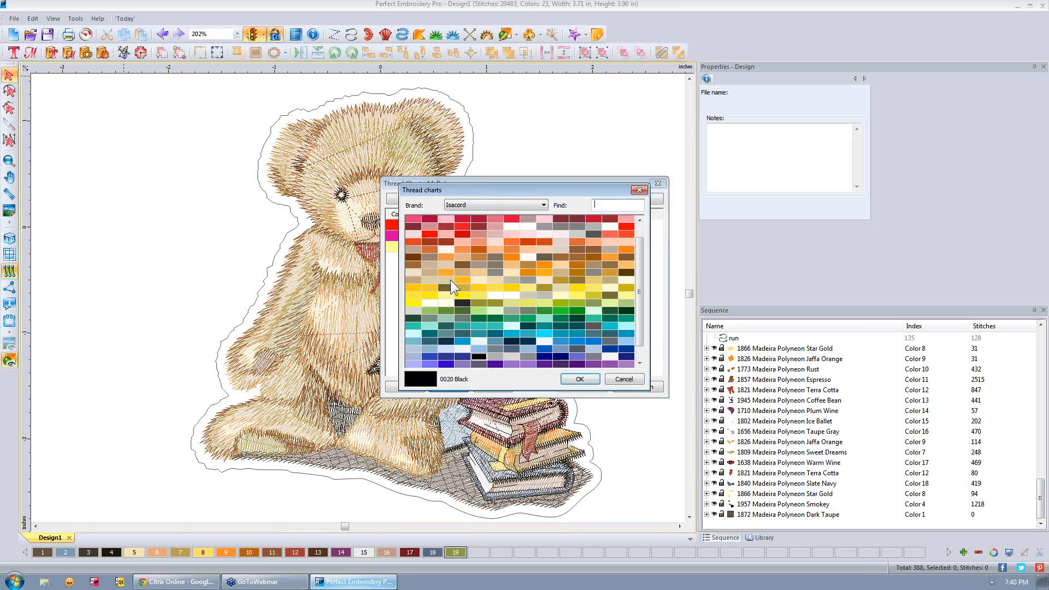
click(543, 205)
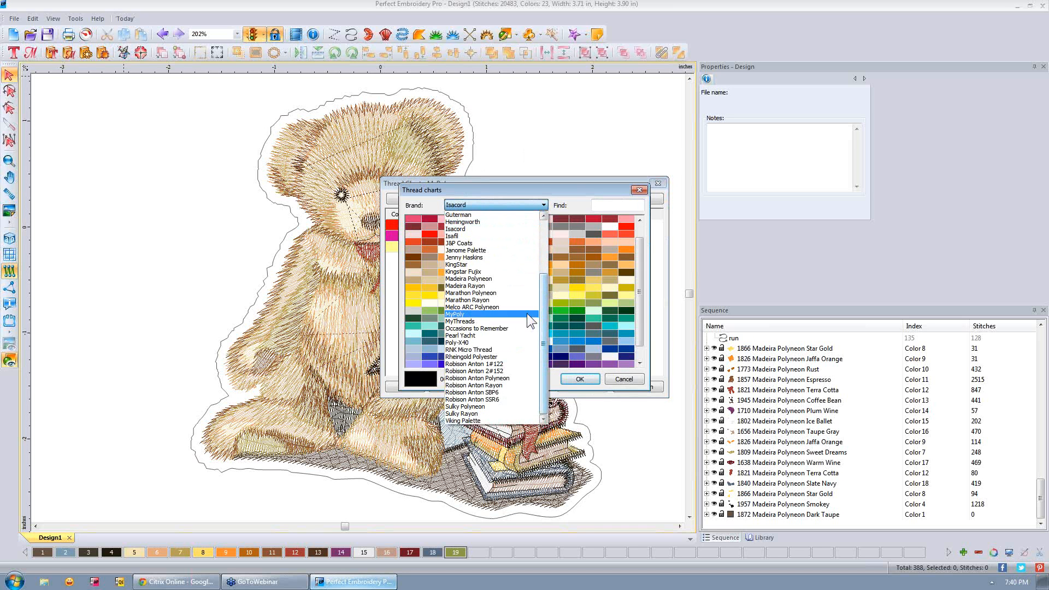
click(472, 343)
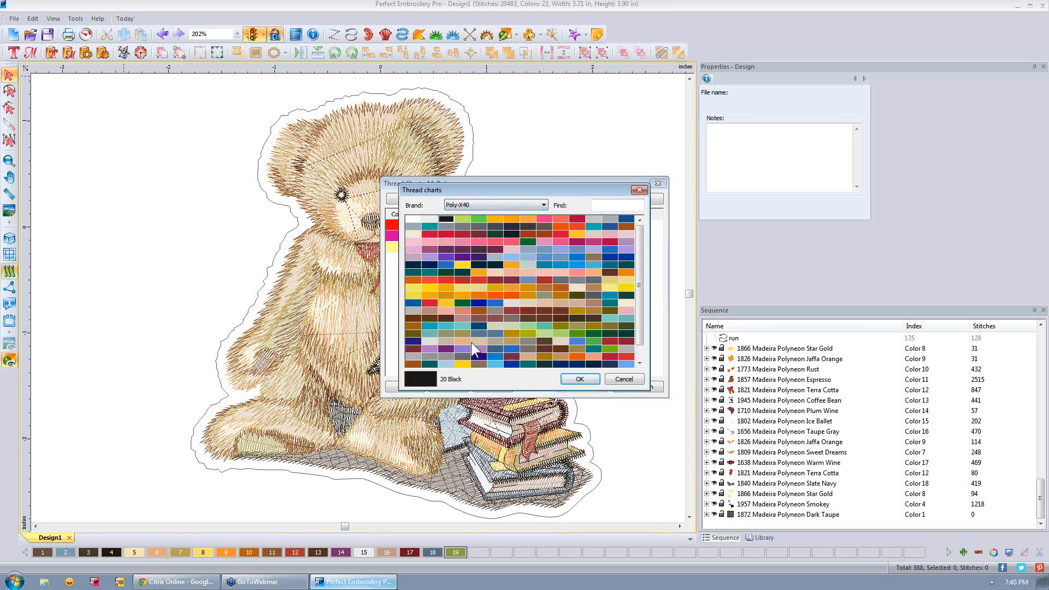
click(614, 208)
text(531)
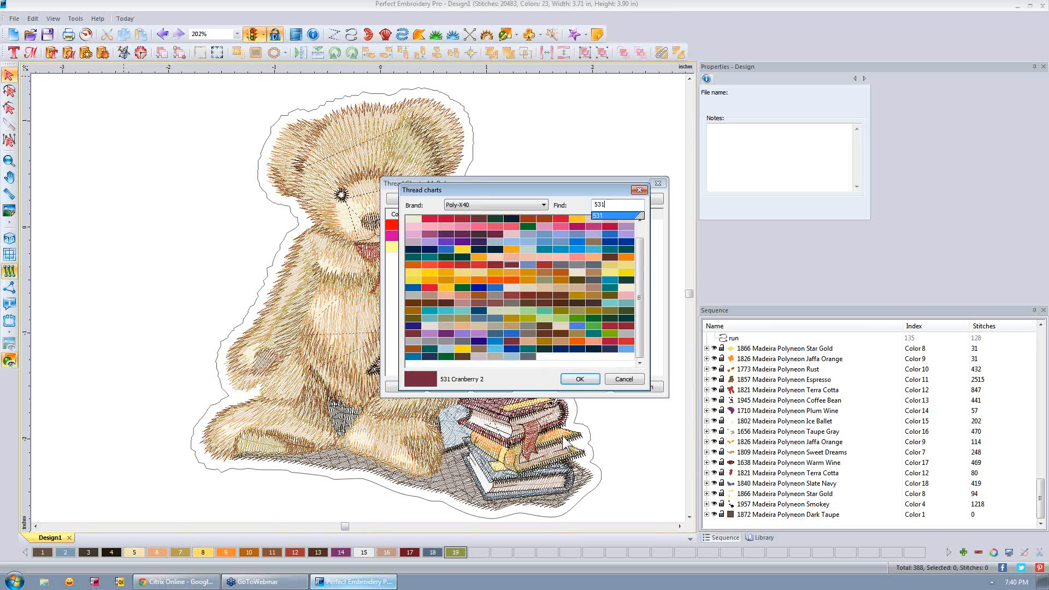
click(590, 379)
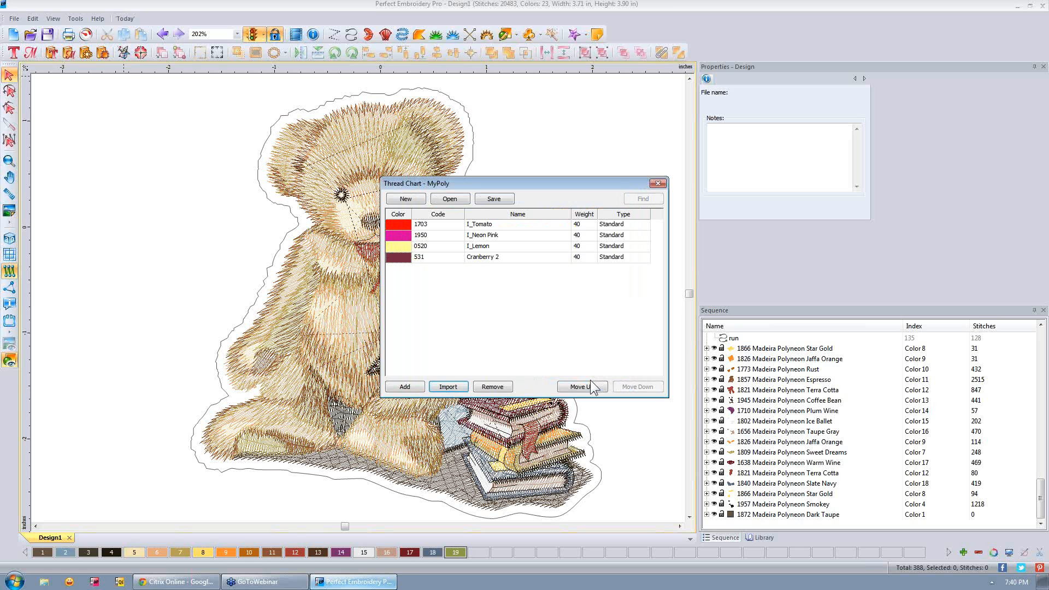
Rename the Cranberry 2 thread as PX_Cranberry 2.
click(470, 256)
click(468, 256)
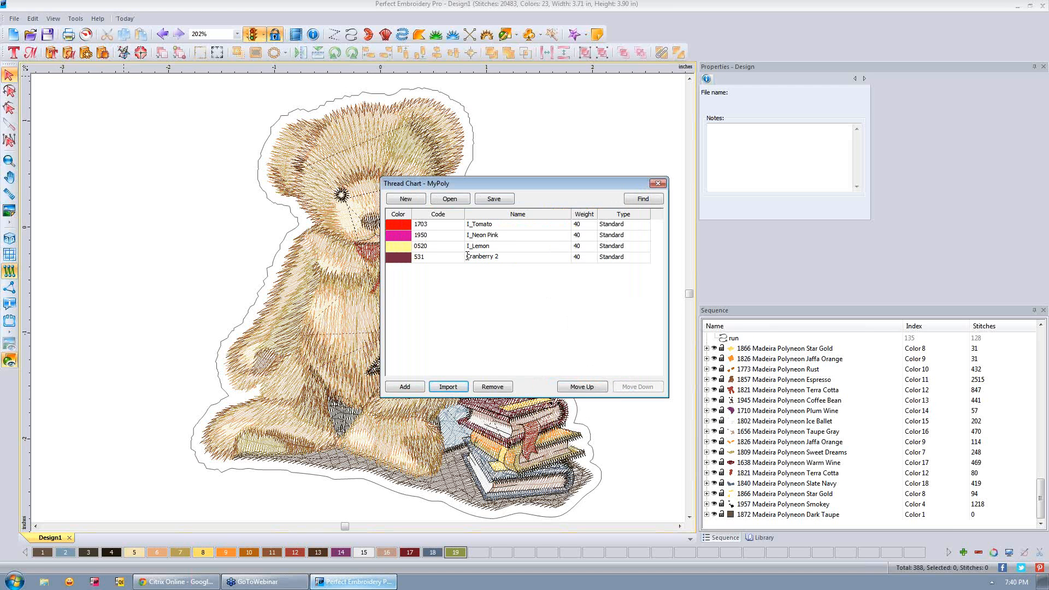
text(I)
text(X_)
Save the thread chart over the existing MyPoly.thr file and close the Thread Chart Creator.
click(494, 199)
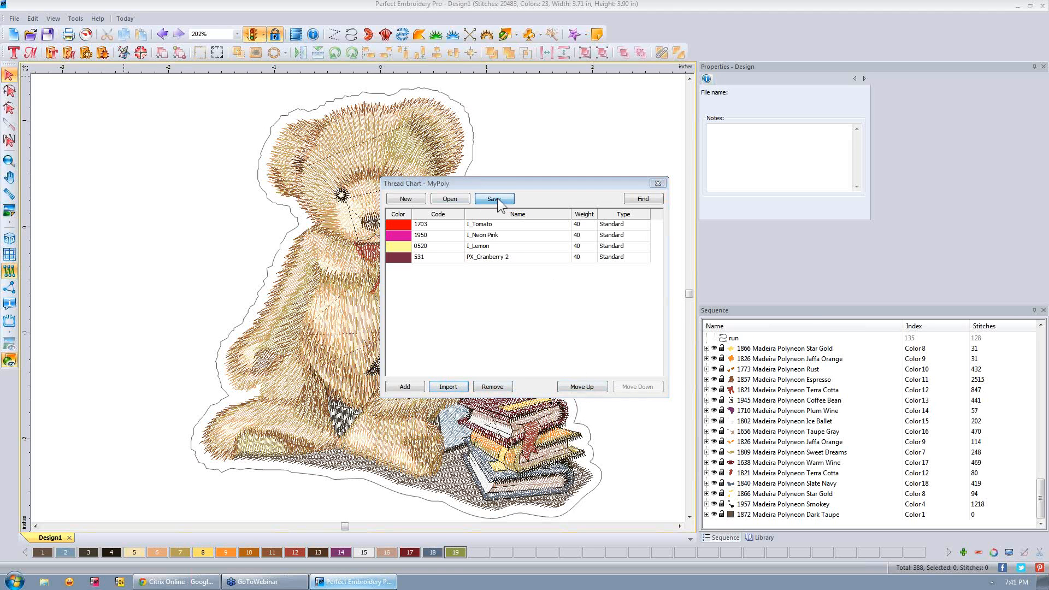
click(637, 396)
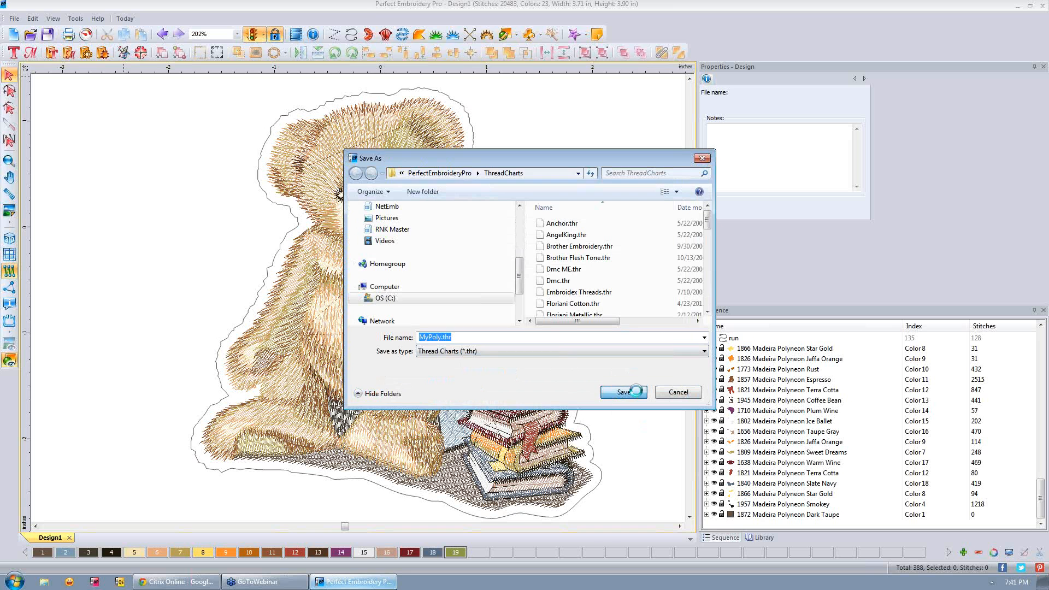
click(555, 296)
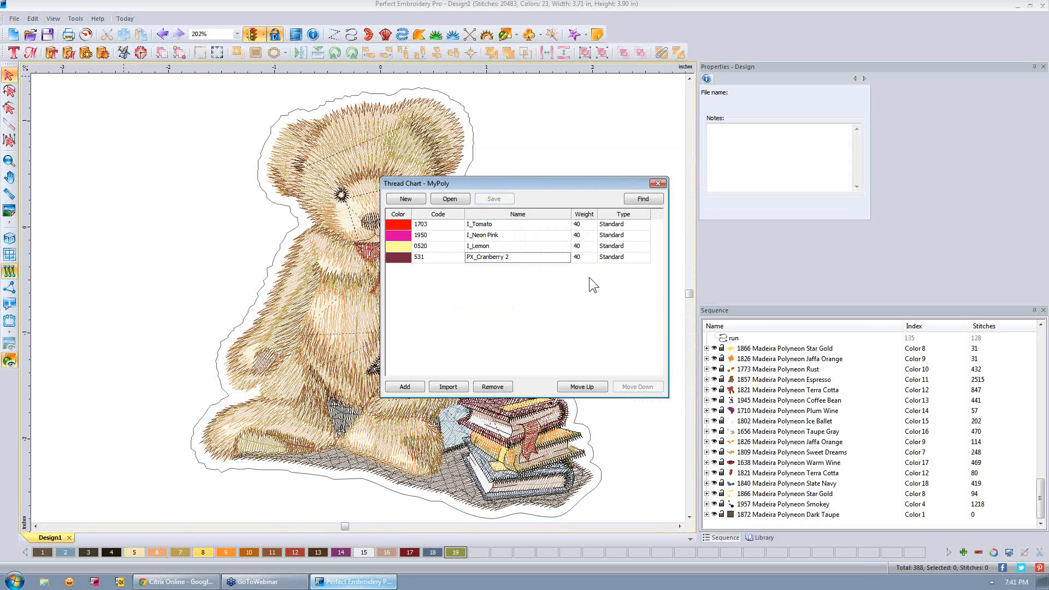
click(659, 185)
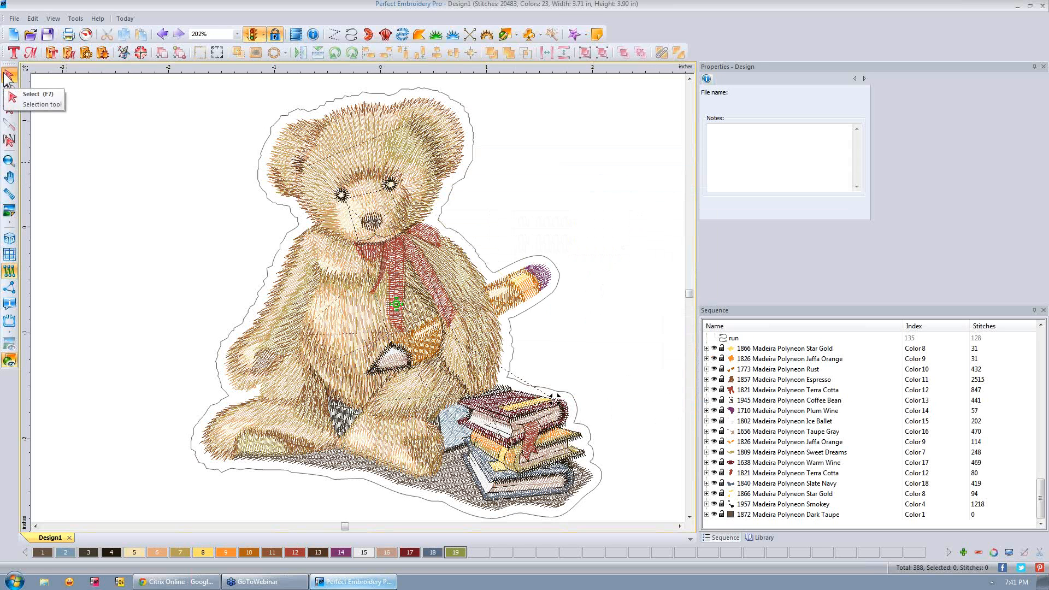
click(75, 19)
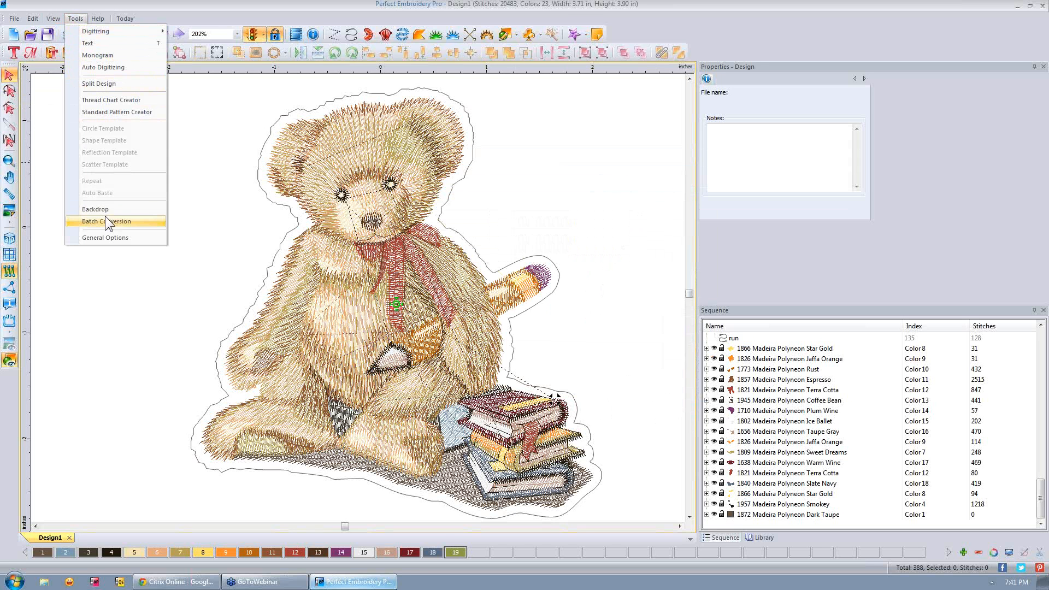
click(78, 19)
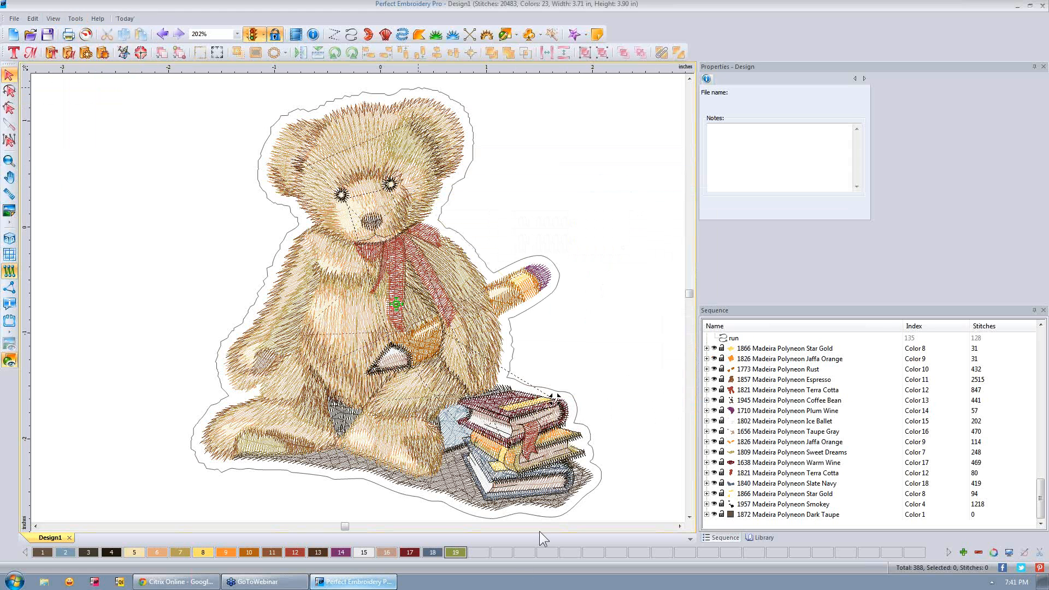
Try resetting the thread brand of the design's whole palette to MyPoly.
click(995, 552)
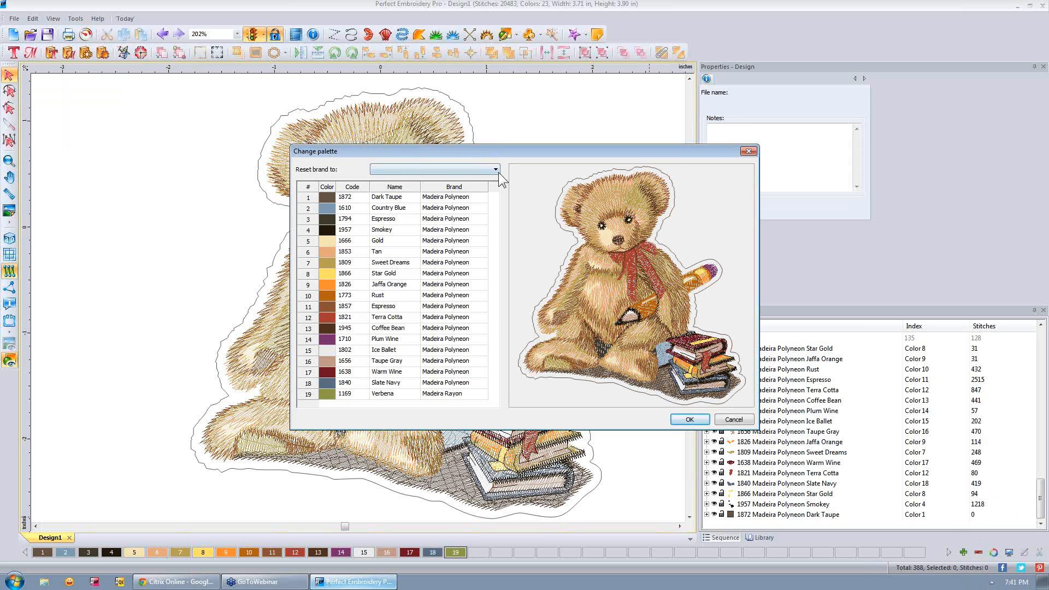
click(496, 169)
drag(495, 202, 495, 216)
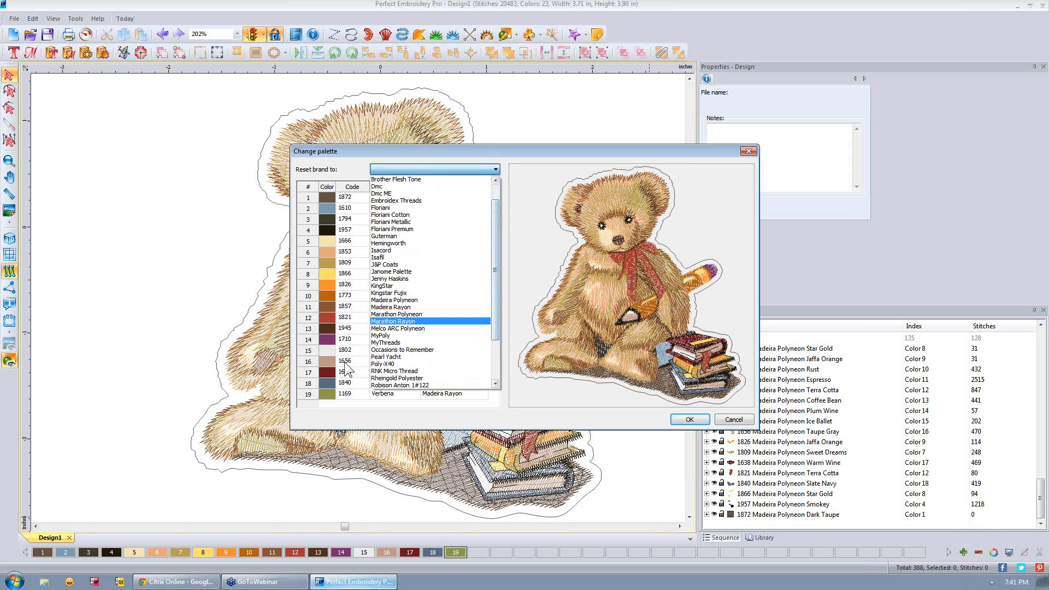
click(391, 336)
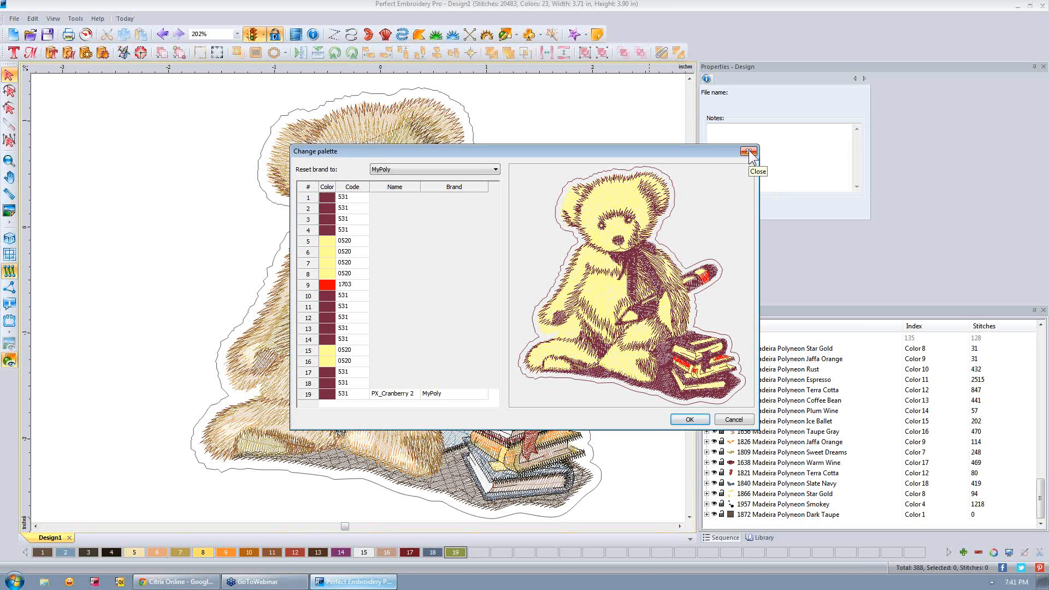
click(690, 419)
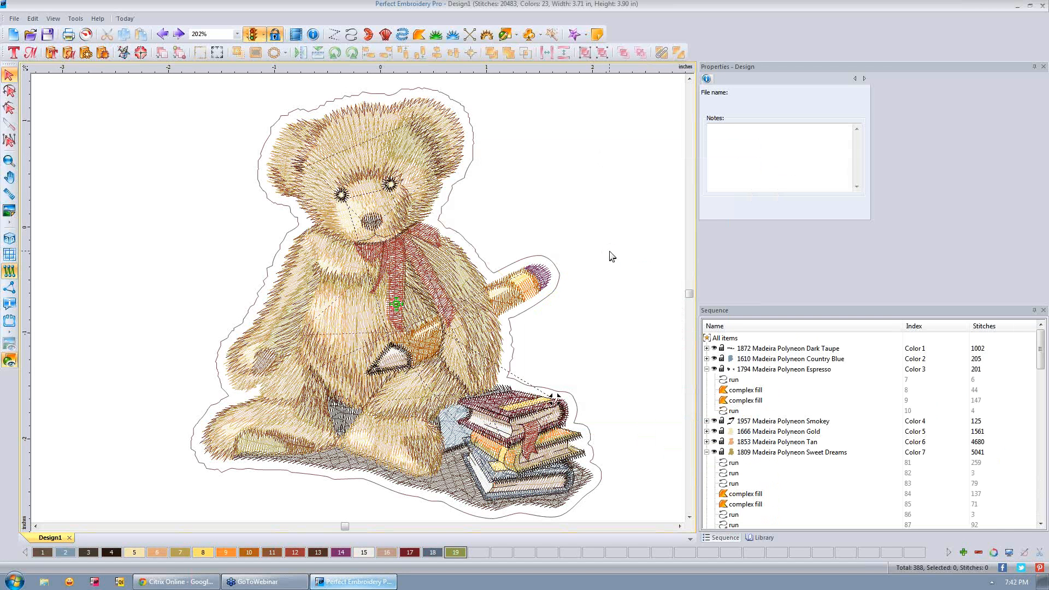
Try setting MyPoly as the default thread chart in the general options with auto matching of thread colors enabled, and cancel the dialog.
click(76, 19)
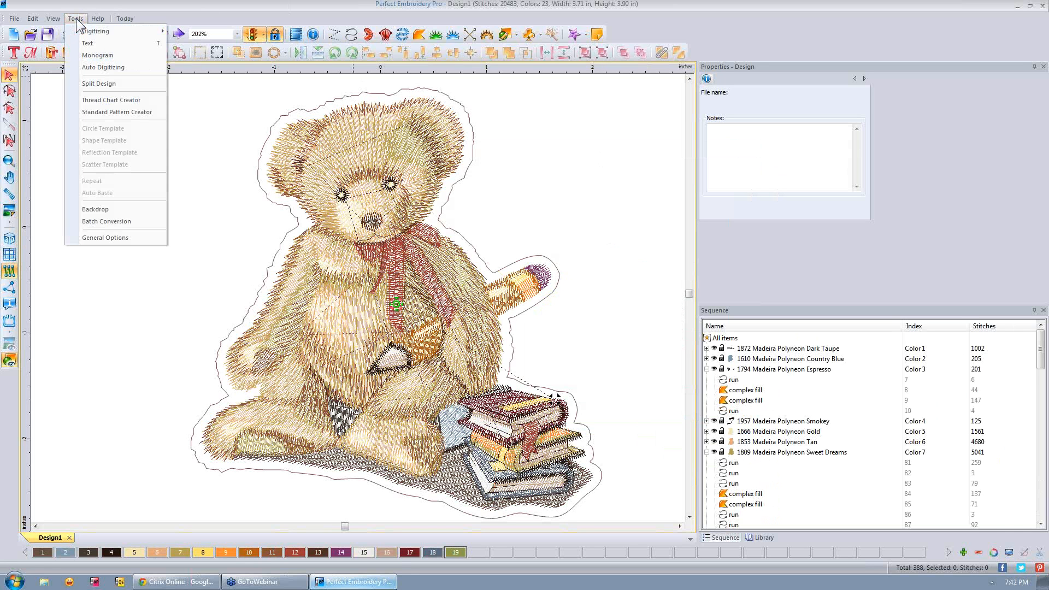
click(114, 238)
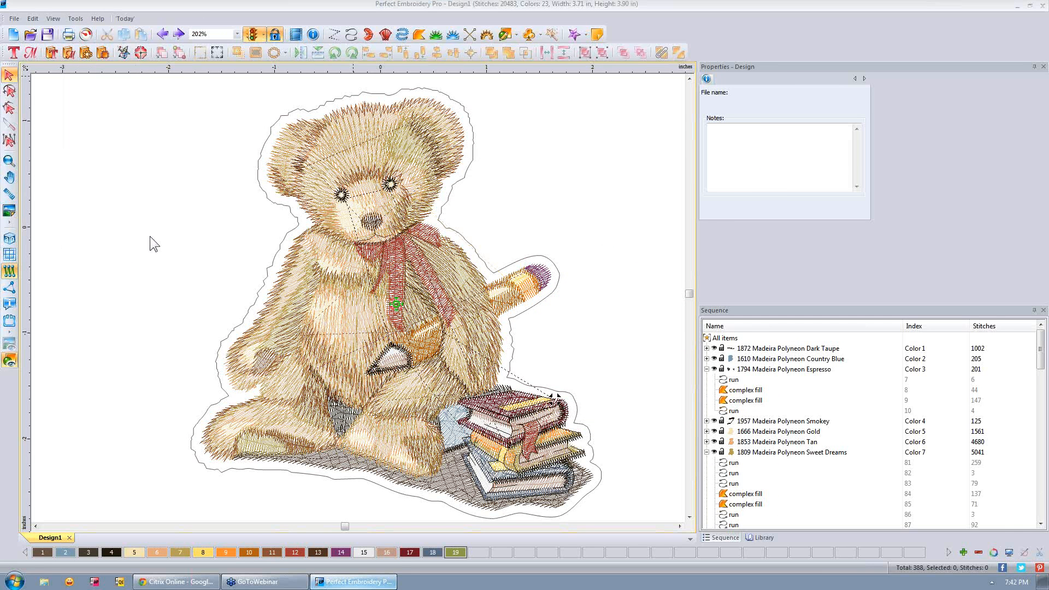
click(692, 234)
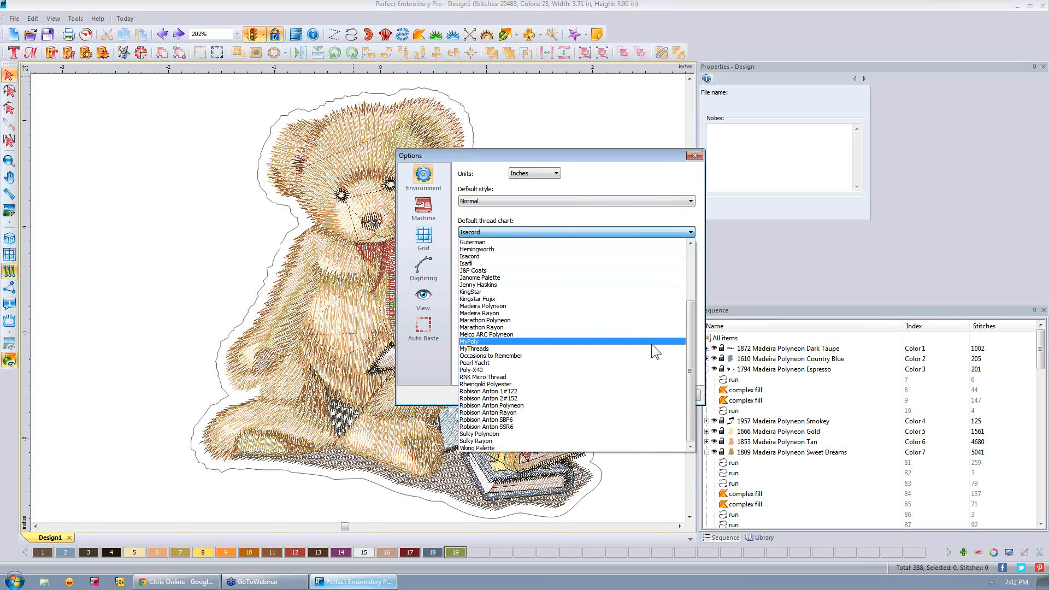
click(652, 343)
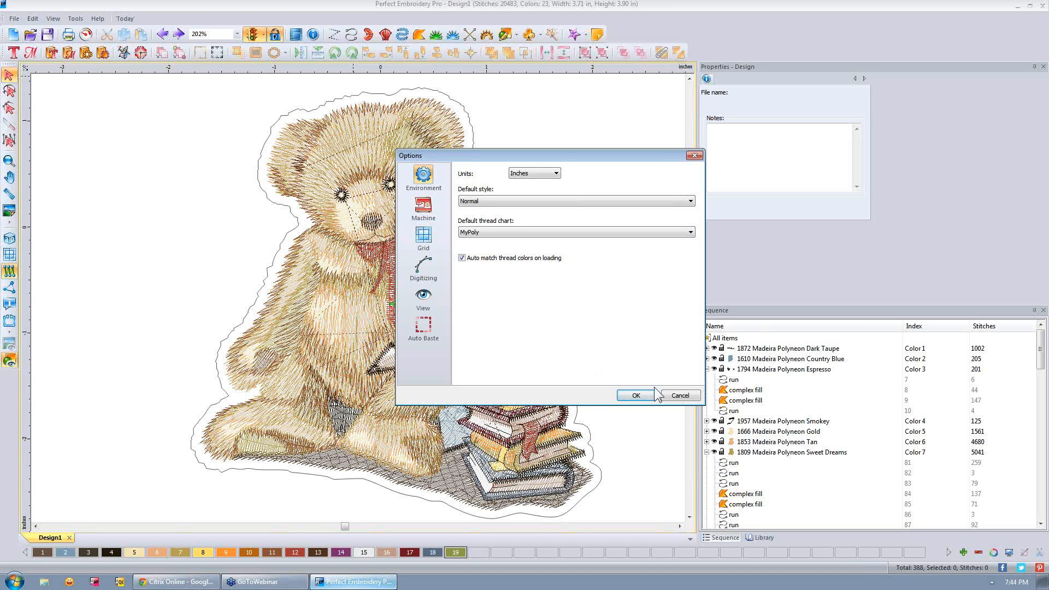
click(680, 395)
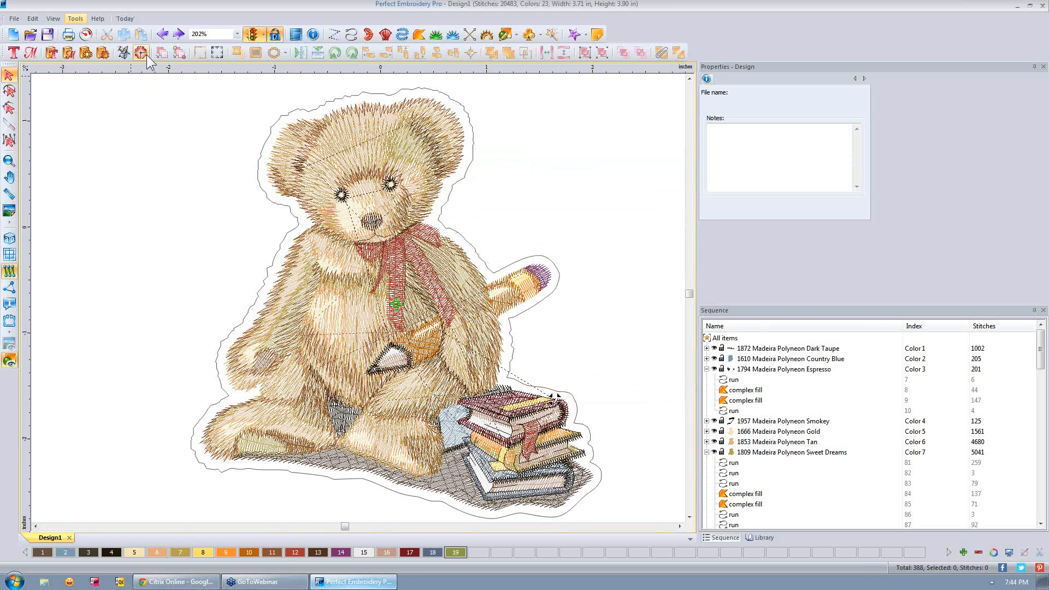
Open the My Inspiration Today window to view its support, manual and inspiration resources.
click(121, 17)
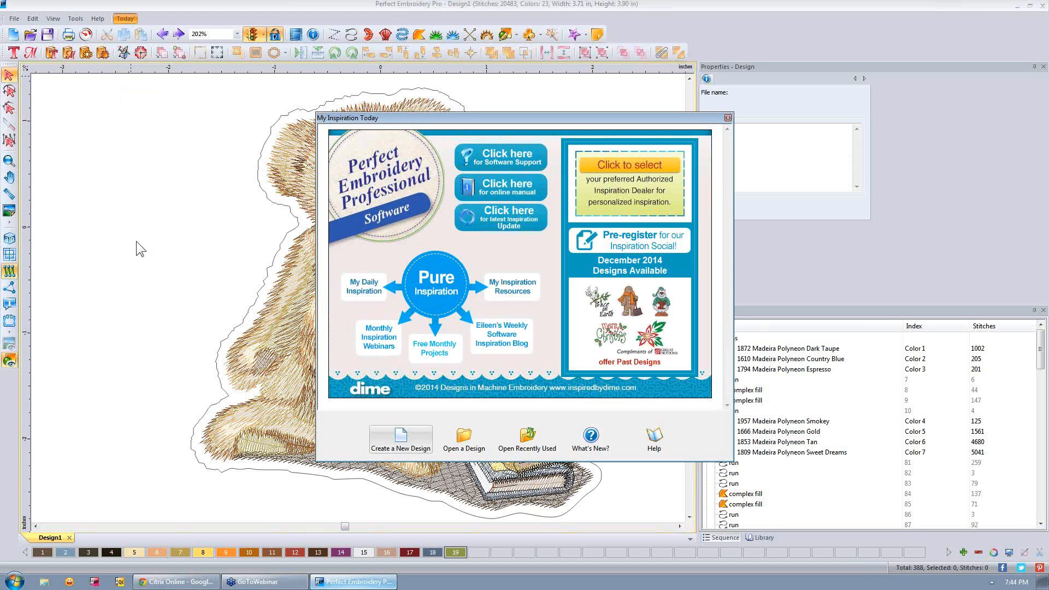
Open the Monthly Inspiration Webinars page in the browser, dismiss the add-on notification, and review the upcoming and past webinar listings.
click(377, 340)
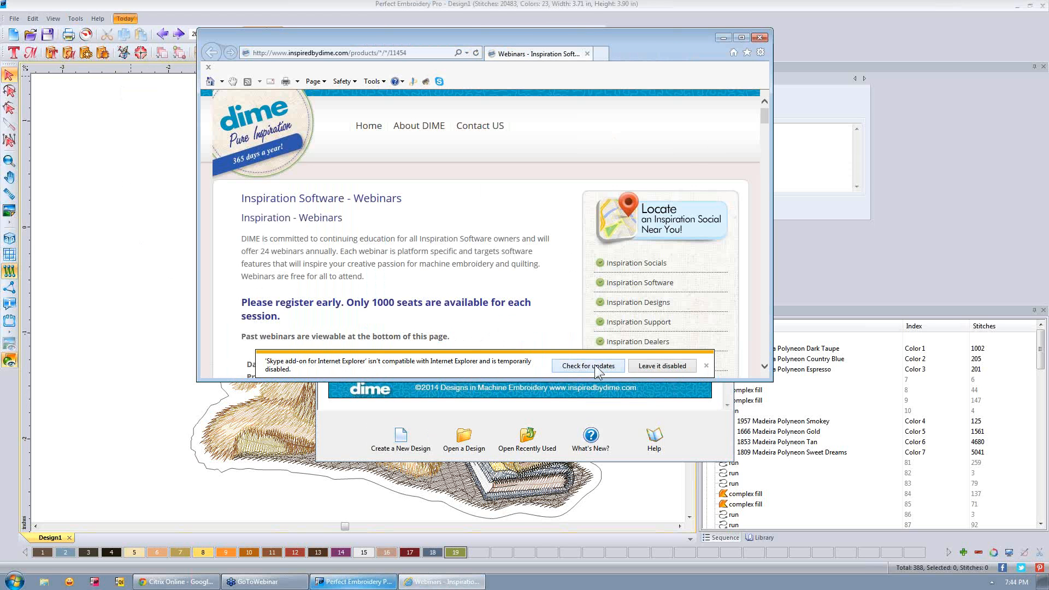
click(707, 365)
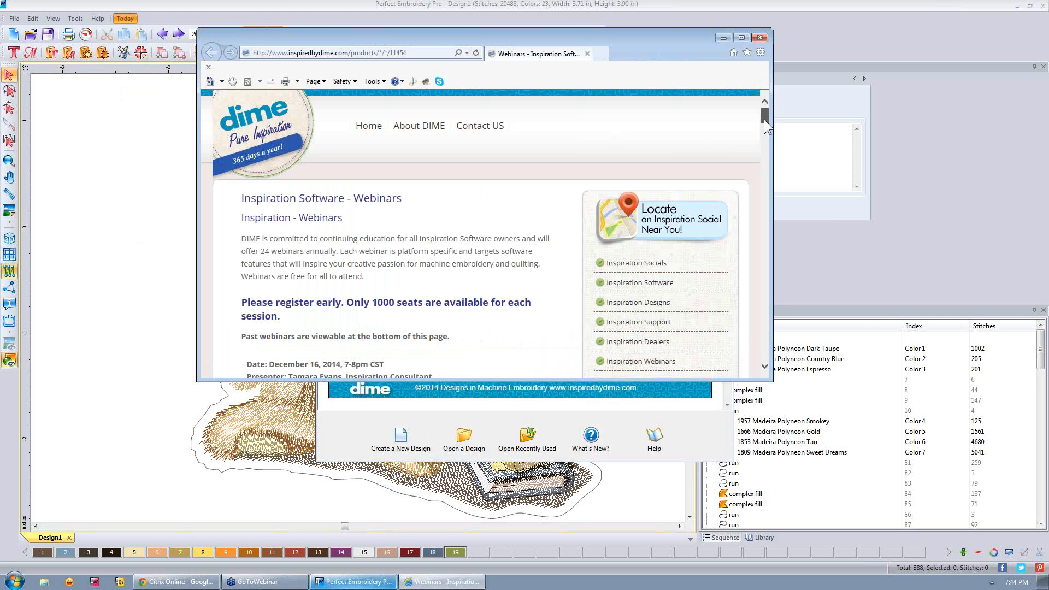
scroll(763, 119, down, 2)
drag(765, 123, 765, 117)
drag(764, 117, 765, 126)
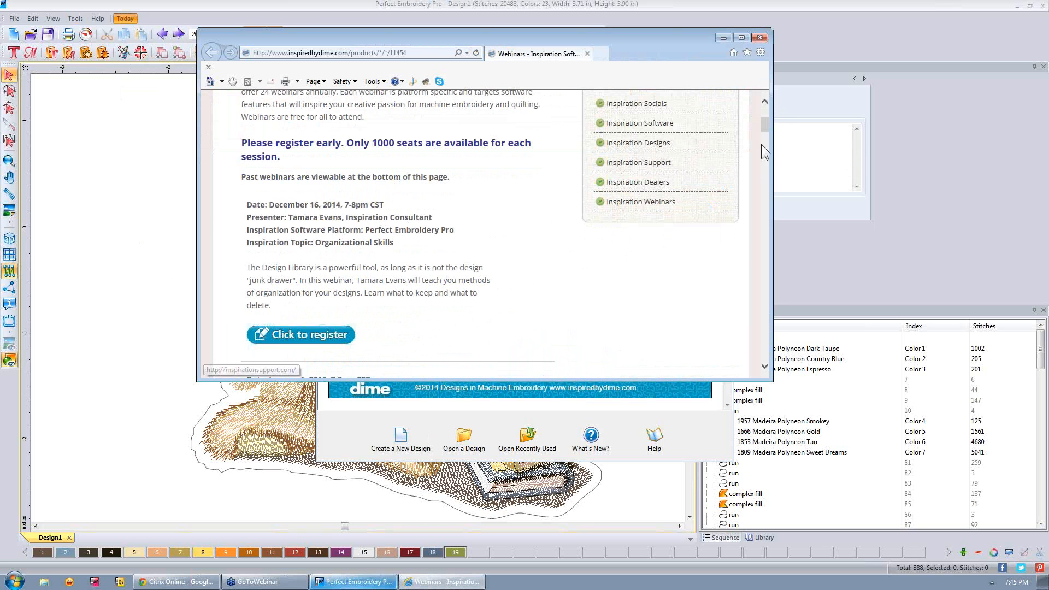
drag(768, 121, 770, 305)
scroll(384, 258, up, 4)
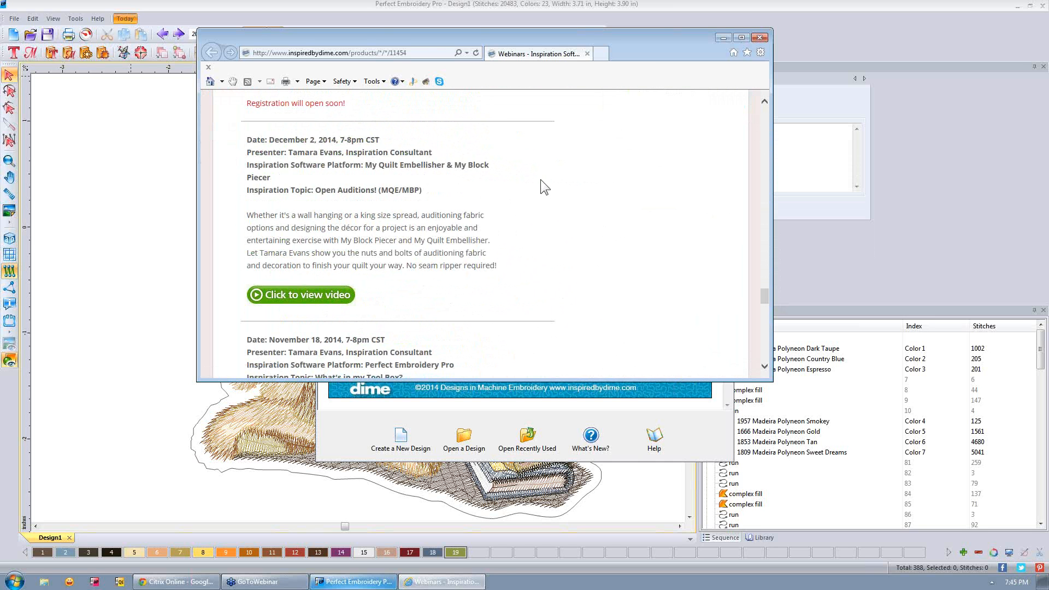
Minimize the webinars browser window and close the My Inspiration Today window to return to the teddy bear design.
click(723, 37)
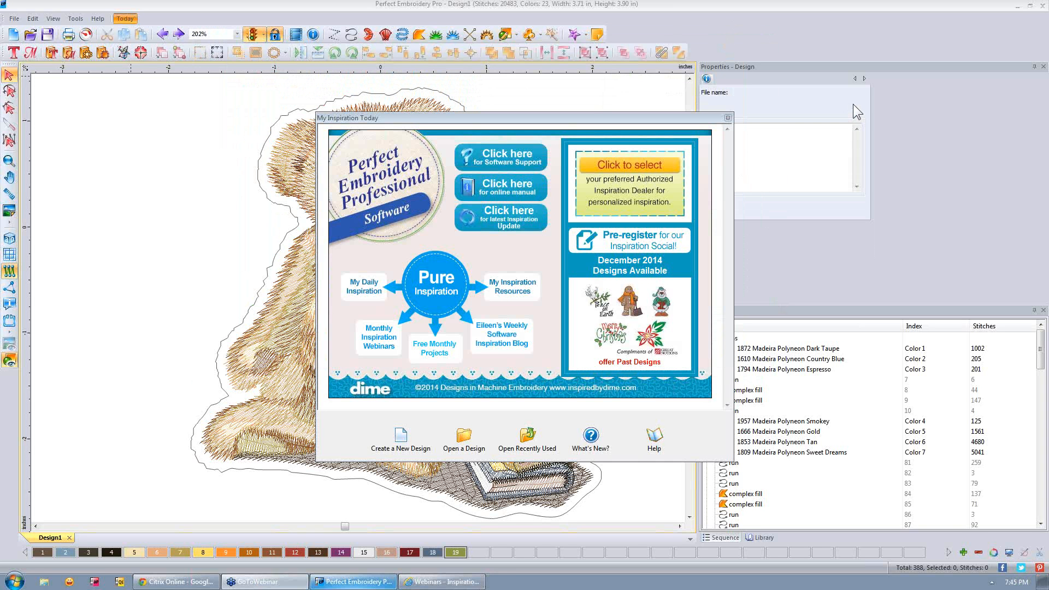
click(727, 118)
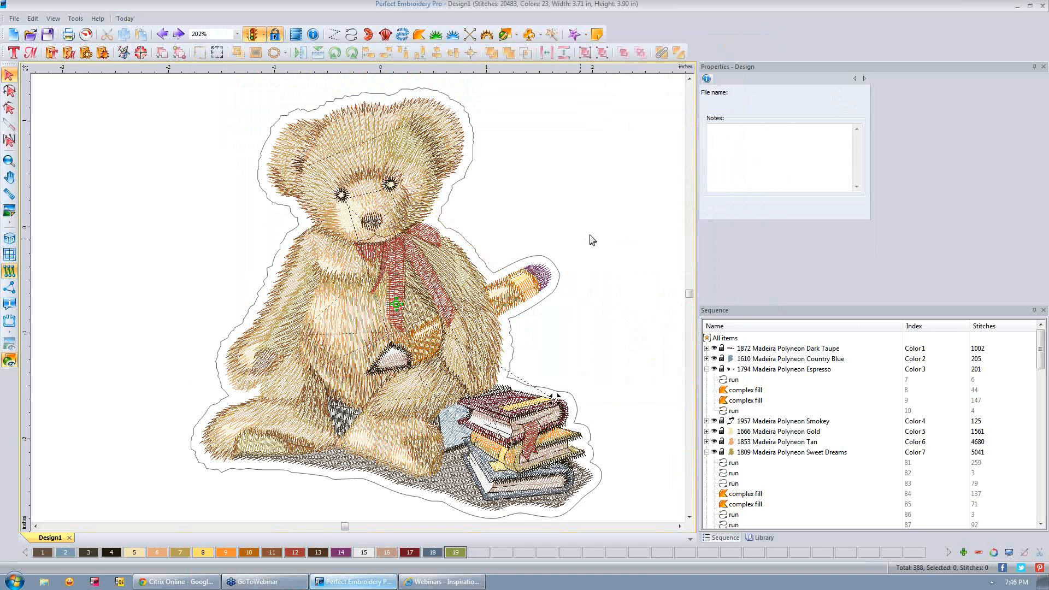